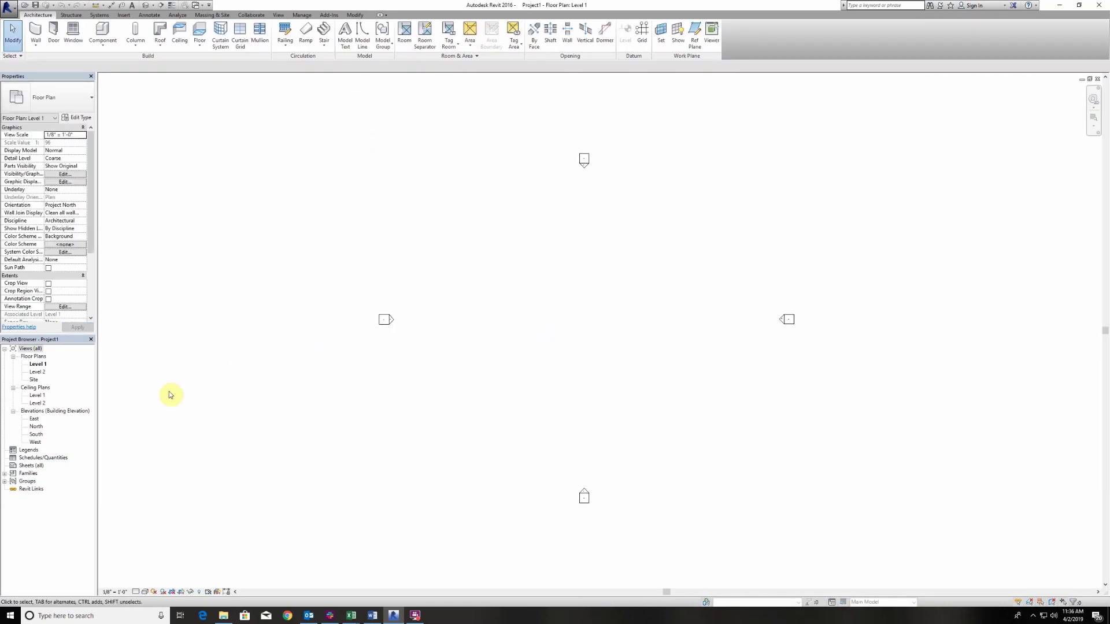
- In the East elevation, create a level similar to Level 1 about 4' below it, spanning the same width as the existing levels
{"action": "double_click", "coordinate": [34, 418]}
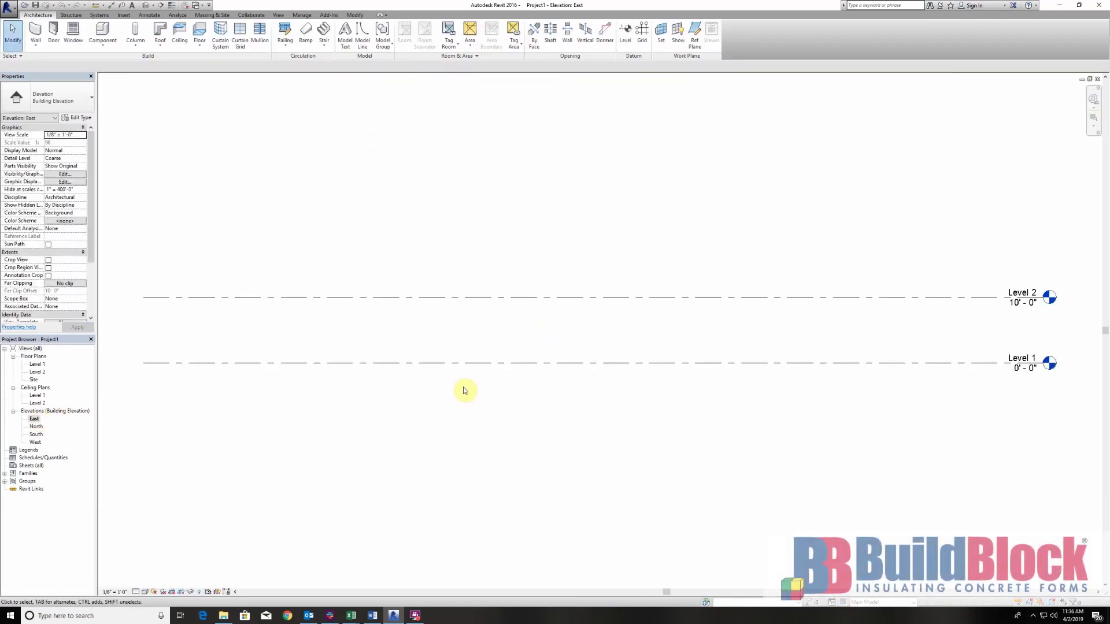
{"action": "left_click", "coordinate": [716, 373]}
{"action": "right_click", "coordinate": [712, 373]}
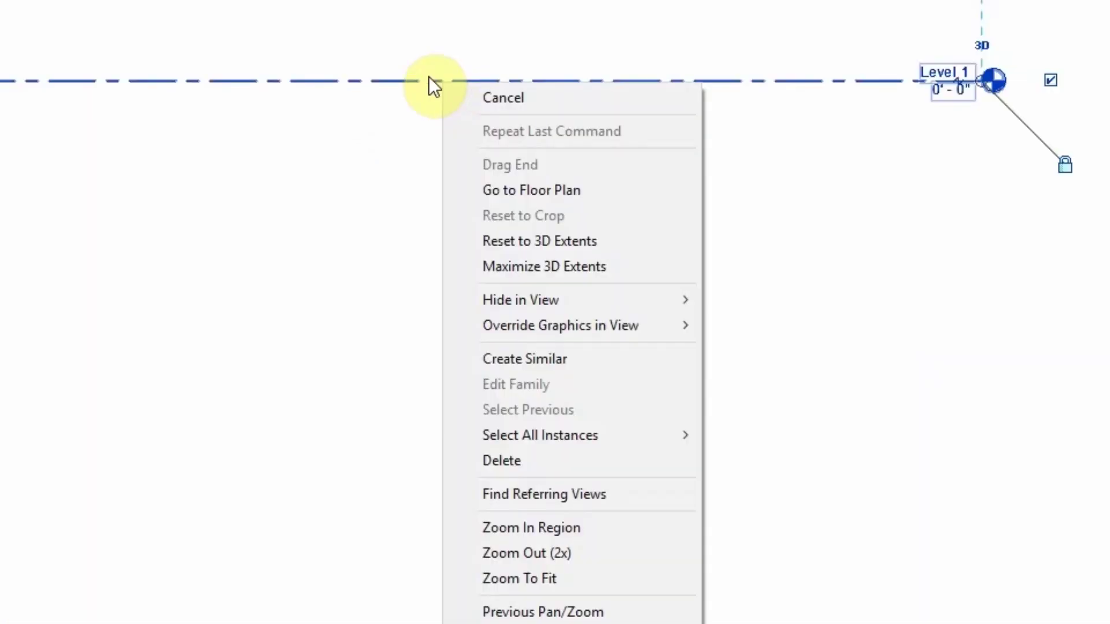
{"action": "left_click", "coordinate": [564, 359]}
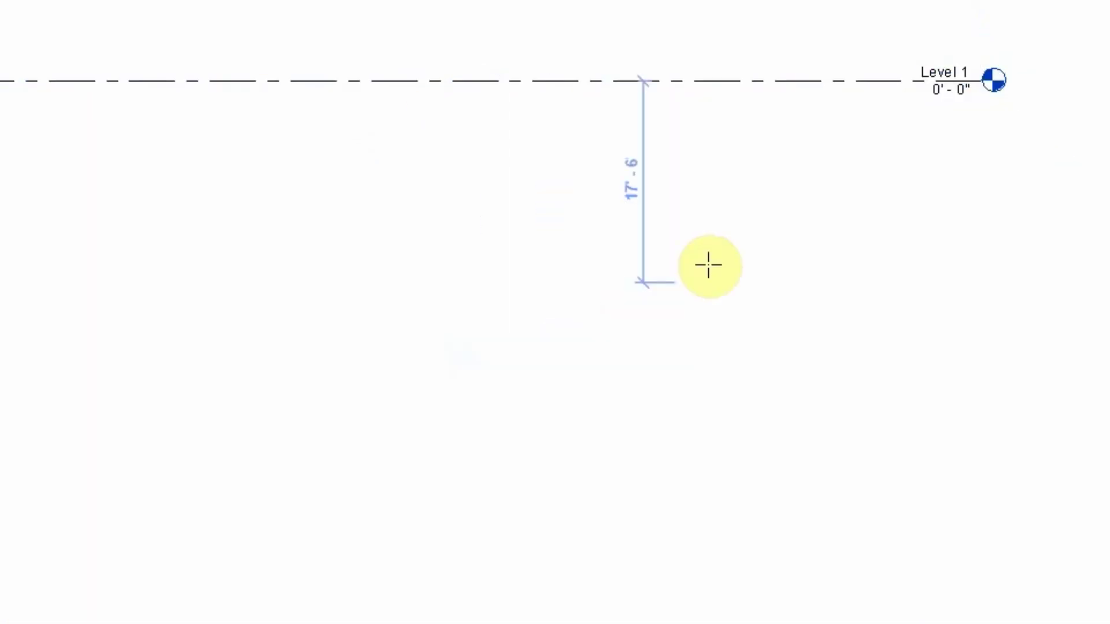
{"action": "left_click", "coordinate": [328, 388]}
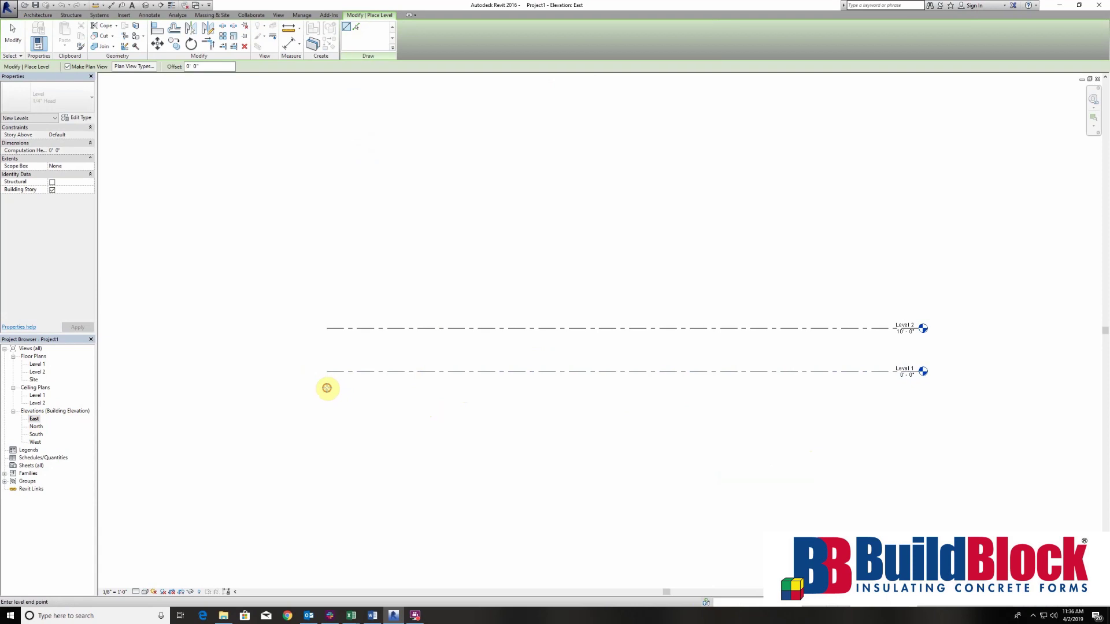
{"action": "left_click", "coordinate": [908, 390]}
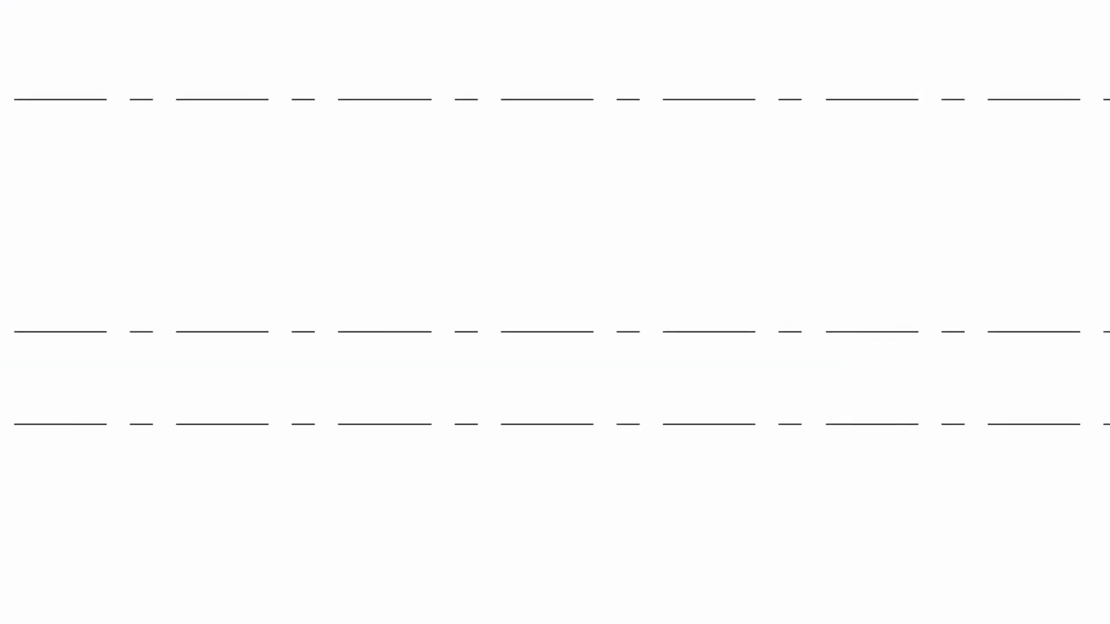
- Rename the new lowest level to "B.O. Footing" and have its corresponding views renamed as well
{"action": "left_click", "coordinate": [936, 443]}
{"action": "left_click", "coordinate": [936, 443]}
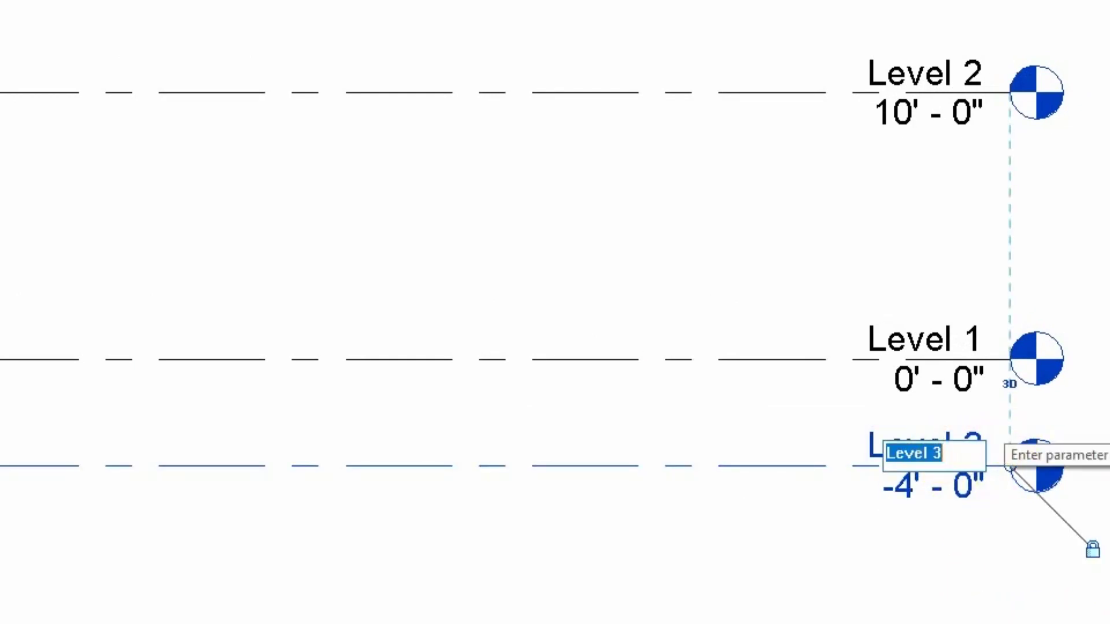
{"action": "type", "text": "B.O. Footing"}
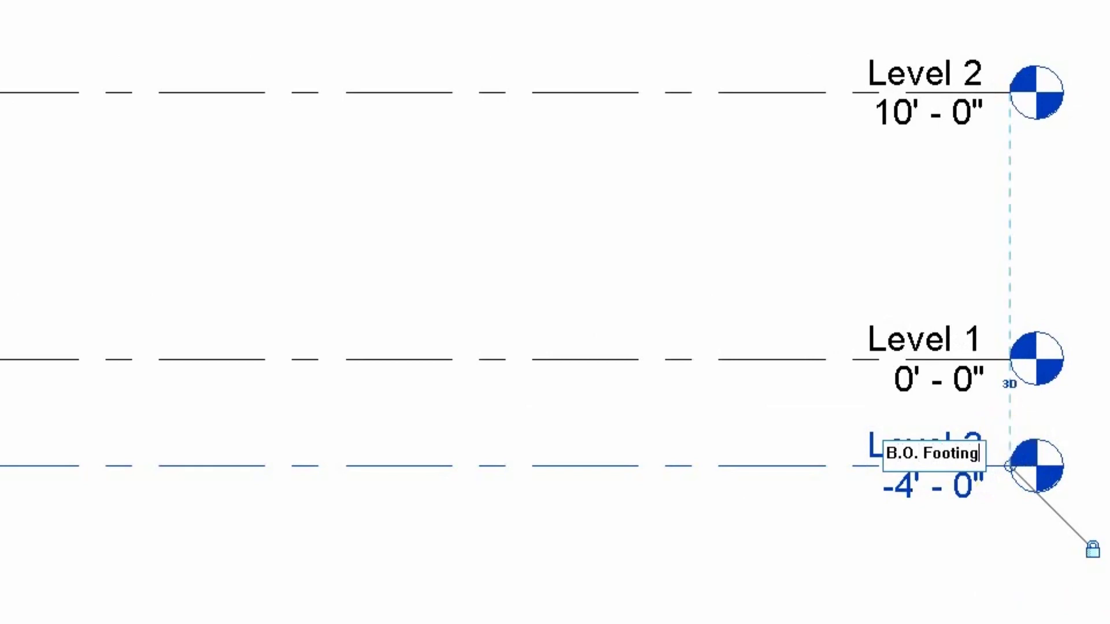
{"action": "key", "text": "Return"}
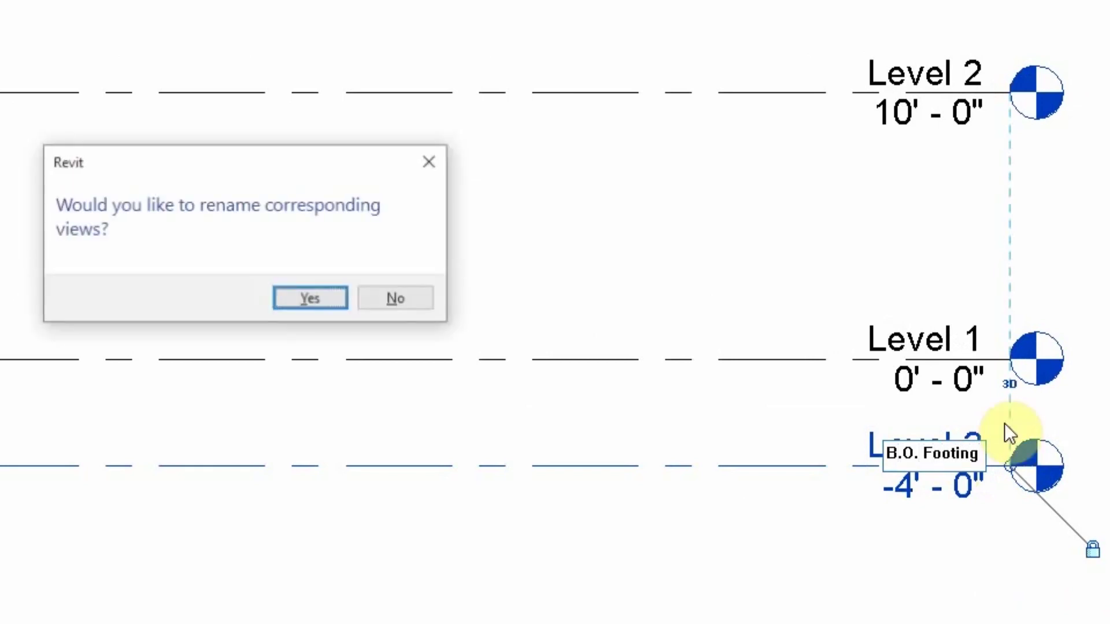
{"action": "left_click", "coordinate": [337, 299]}
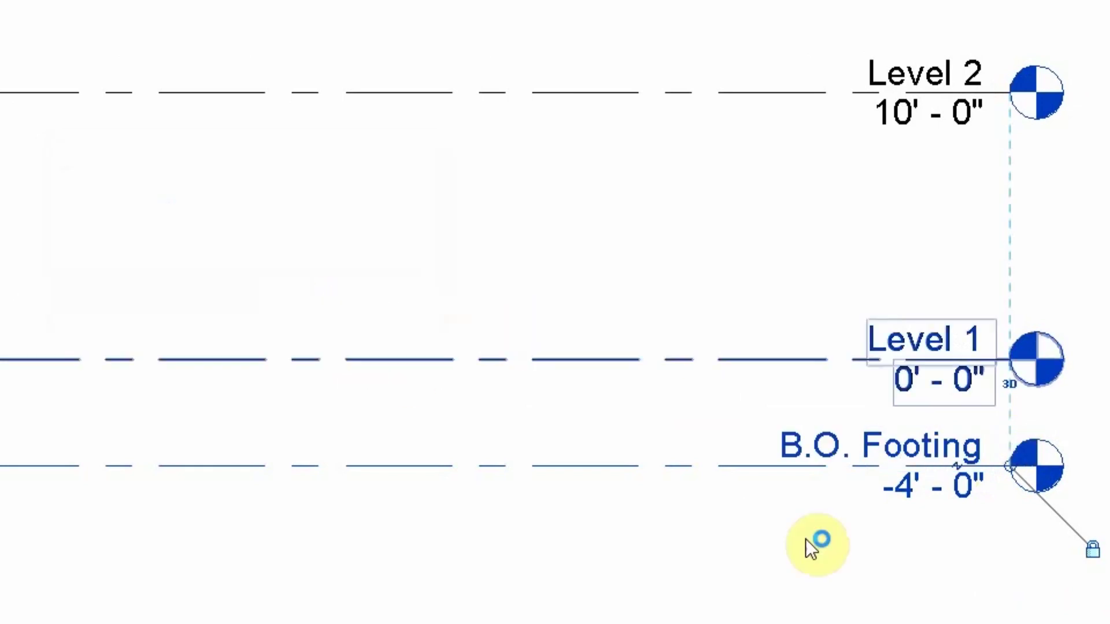
- Set the B.O. Footing level's elevation to -1' 6"
{"action": "left_click", "coordinate": [902, 493]}
{"action": "key", "text": "BackSpace"}
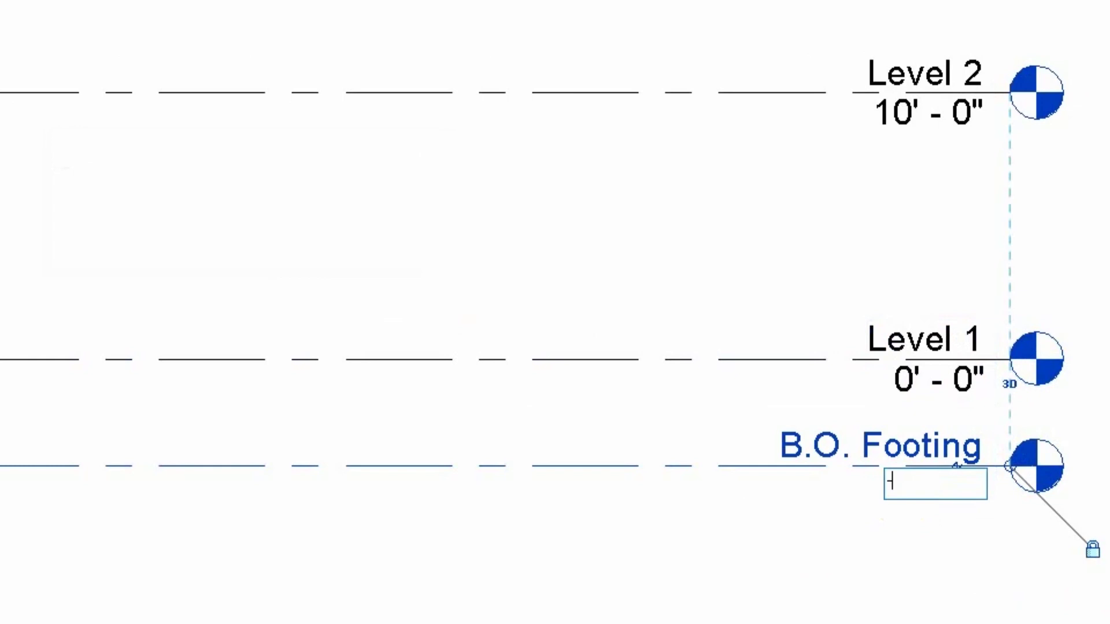
{"action": "type", "text": "-18"}
{"action": "key", "text": "Return"}
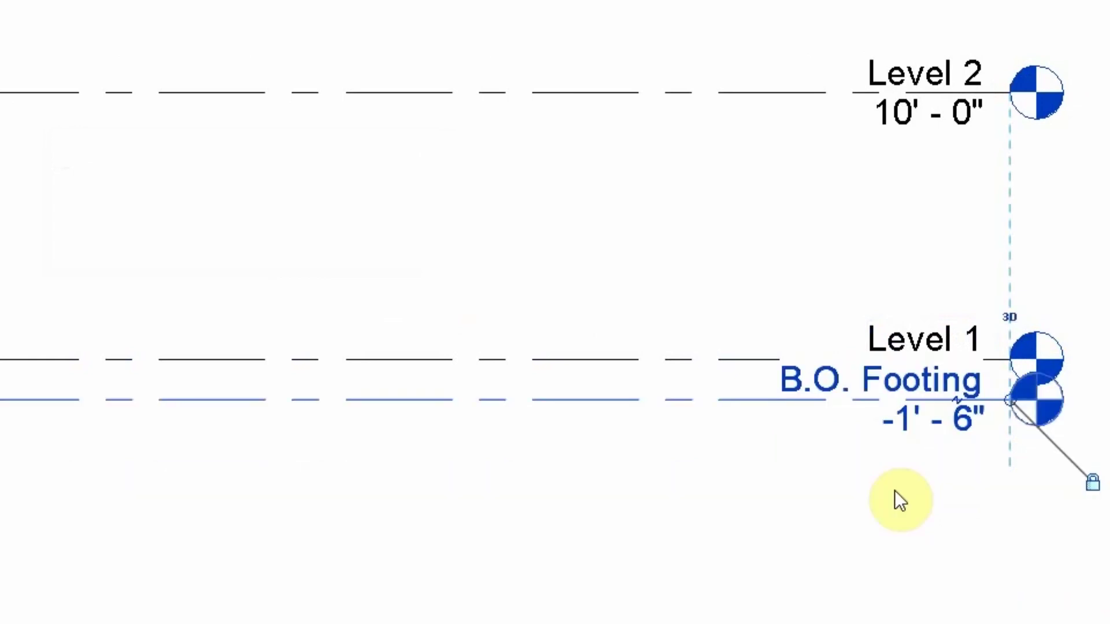
{"action": "left_click", "coordinate": [791, 535]}
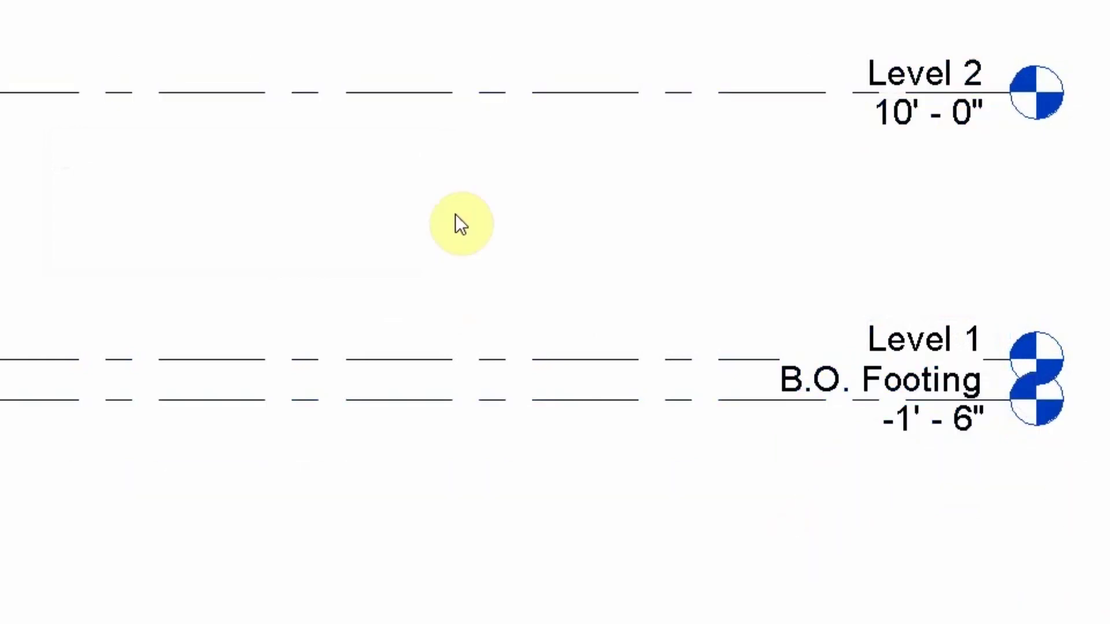
- Open the B.O. Footing floor plan
{"action": "middle_click_drag", "start_coordinate": [595, 391], "coordinate": [782, 407]}
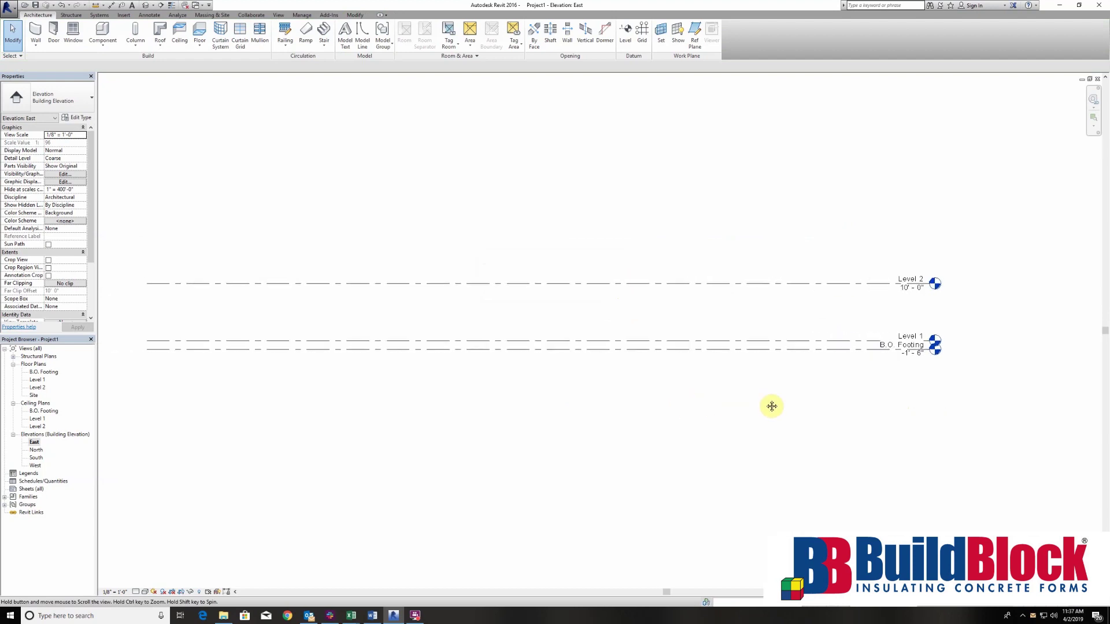
{"action": "scroll", "coordinate": [773, 403], "scroll_direction": "down", "scroll_amount": 1}
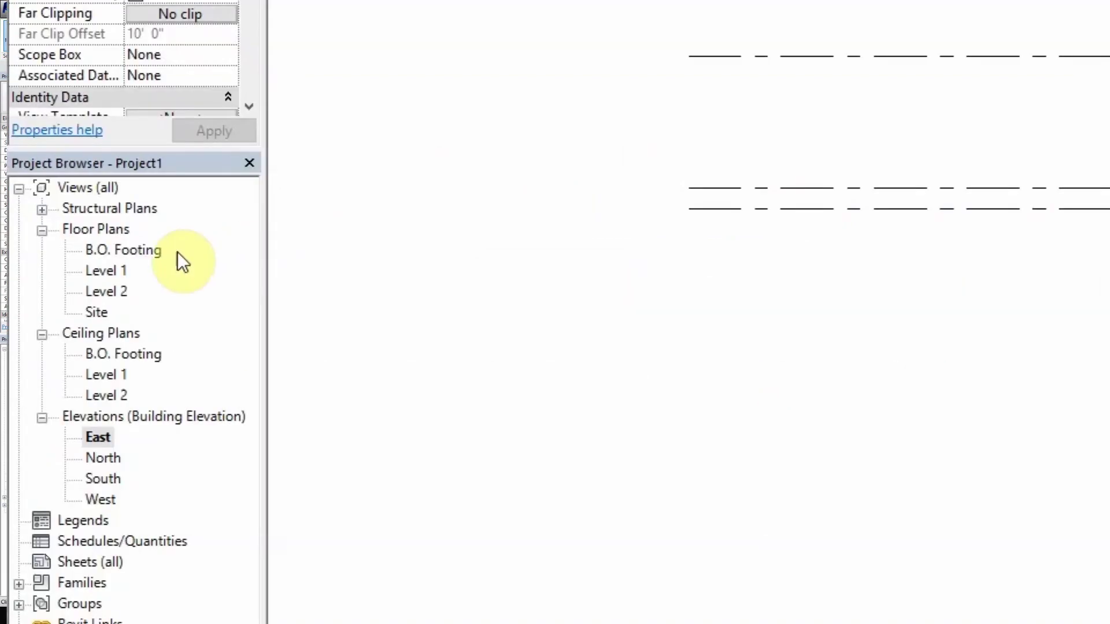
{"action": "double_click", "coordinate": [106, 268]}
{"action": "left_click", "coordinate": [141, 251]}
{"action": "double_click", "coordinate": [141, 251]}
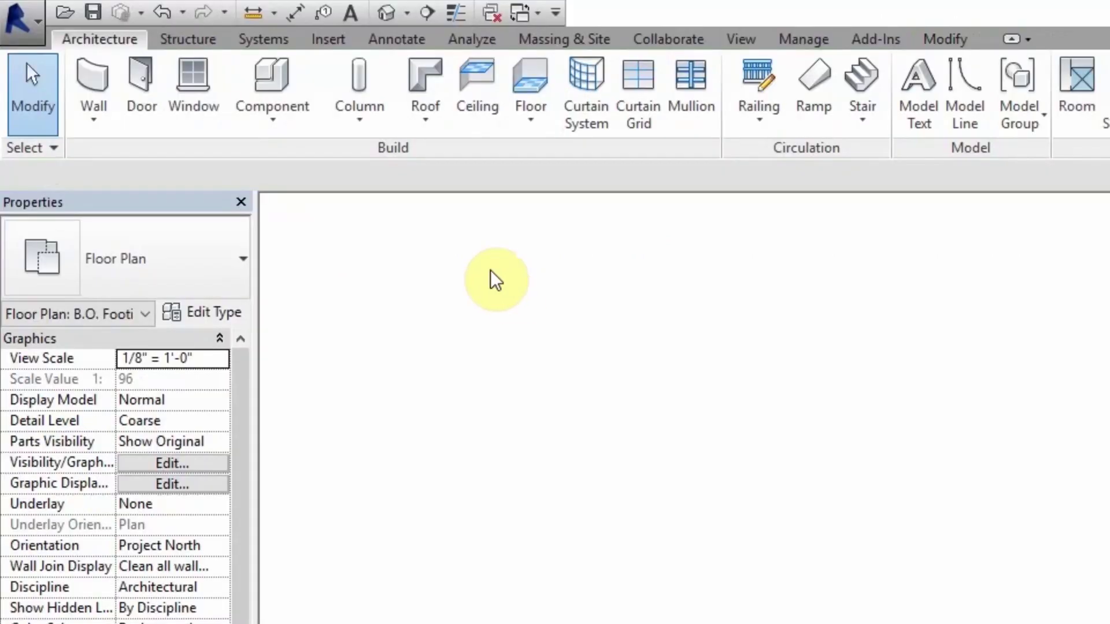
- Draw a straight vertical Generic - 12" wall about 9' long between the elevation markers in the B.O. Footing plan
{"action": "left_click", "coordinate": [94, 72]}
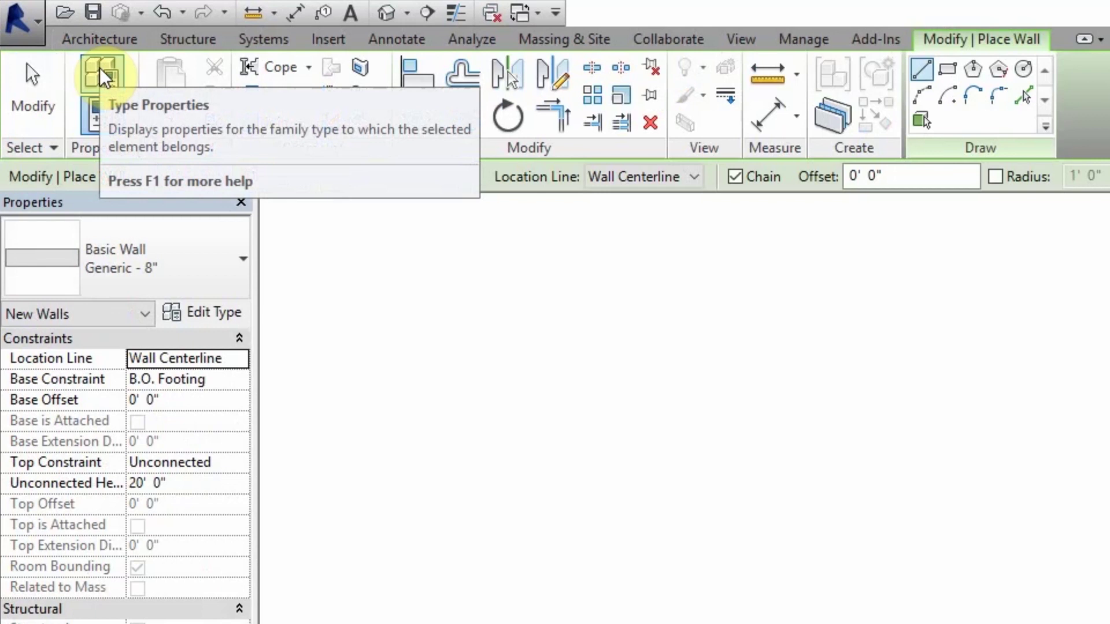
{"action": "left_click", "coordinate": [195, 282]}
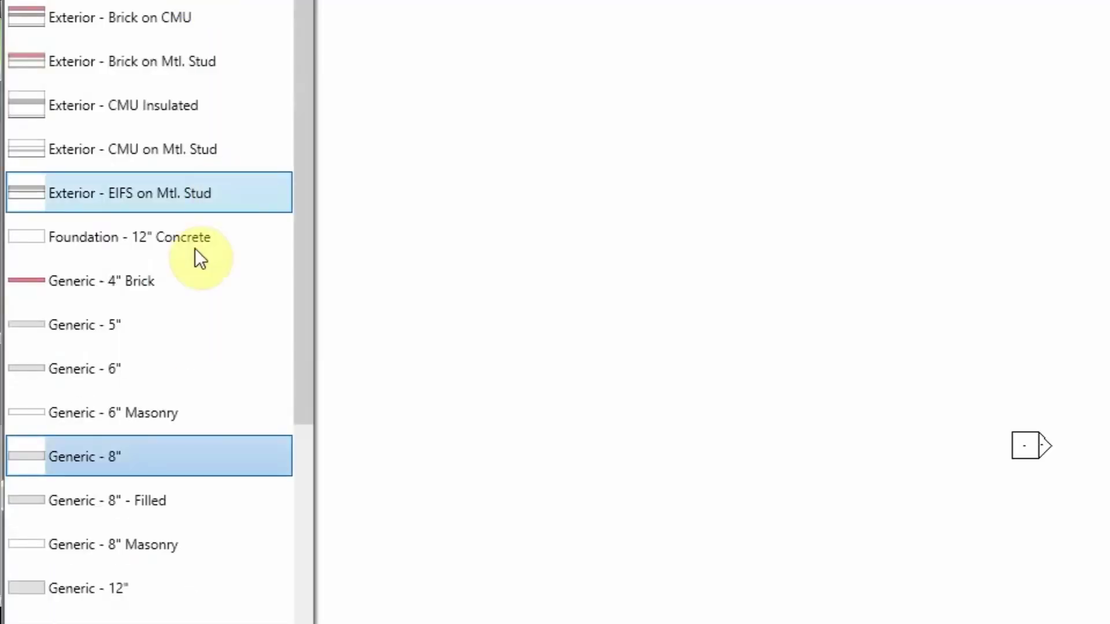
{"action": "scroll", "coordinate": [200, 623], "scroll_direction": "down", "scroll_amount": 2}
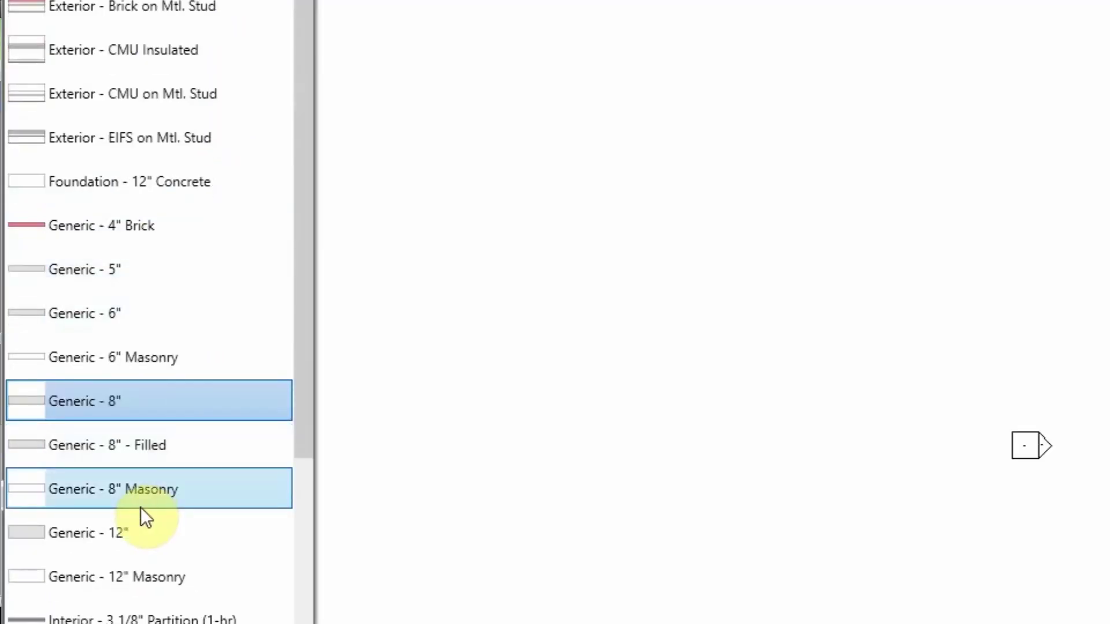
{"action": "left_click", "coordinate": [120, 527]}
{"action": "left_click", "coordinate": [522, 253]}
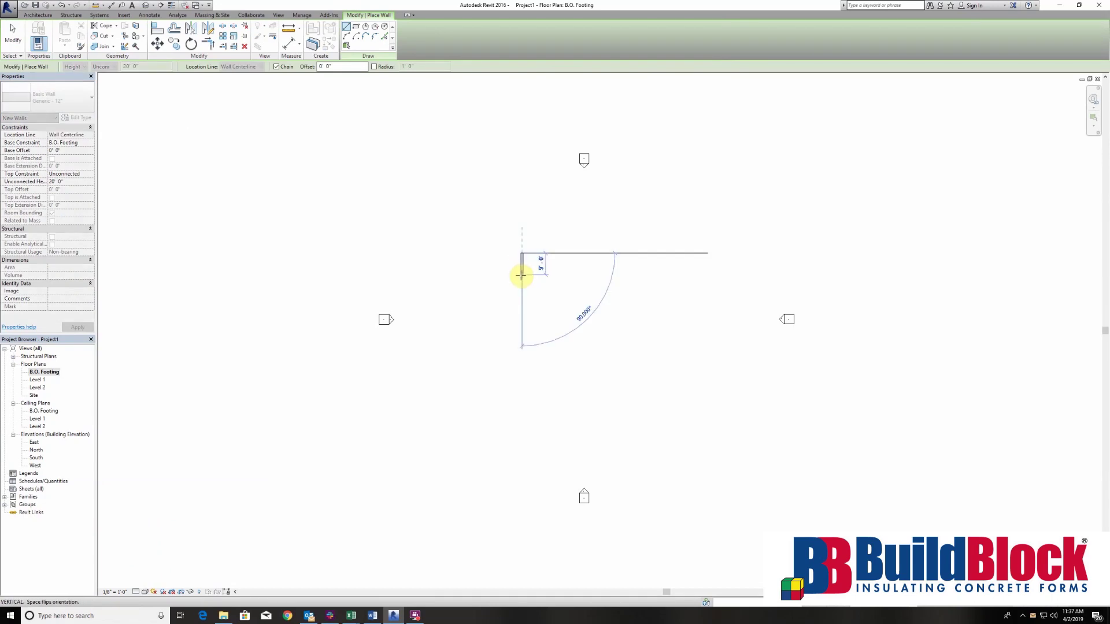
{"action": "left_click", "coordinate": [521, 274]}
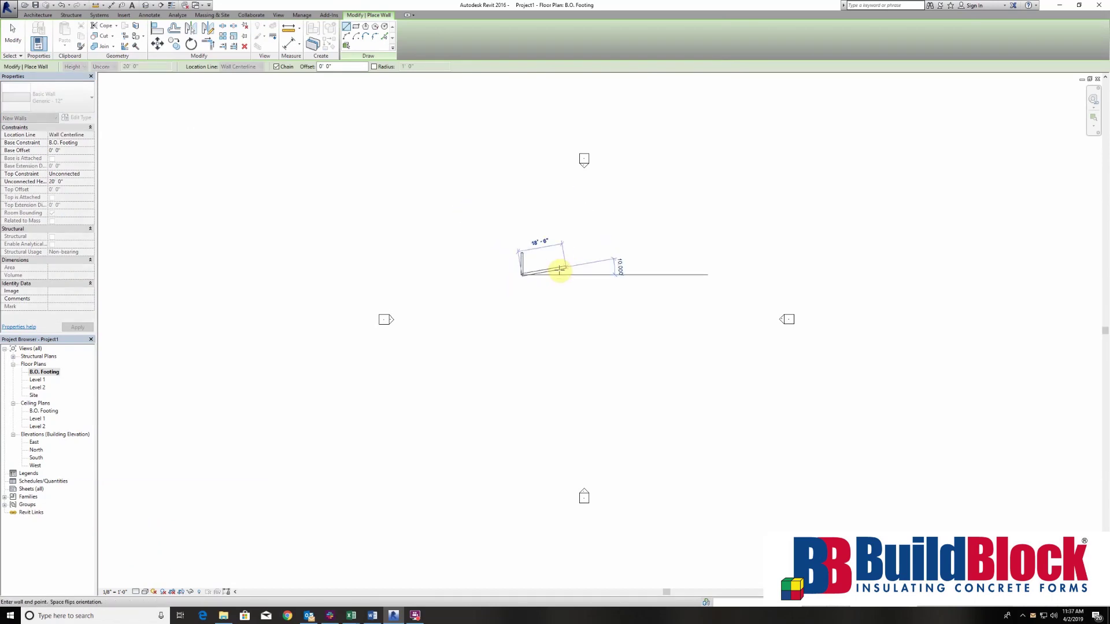
{"action": "key", "text": "Escape"}
{"action": "key", "text": "Escape"}
- Open the default 3D view and set the wall's top constraint to Up to level: Level 1
{"action": "scroll", "coordinate": [526, 274], "scroll_direction": "up", "scroll_amount": 3}
{"action": "scroll", "coordinate": [538, 260], "scroll_direction": "up", "scroll_amount": 3}
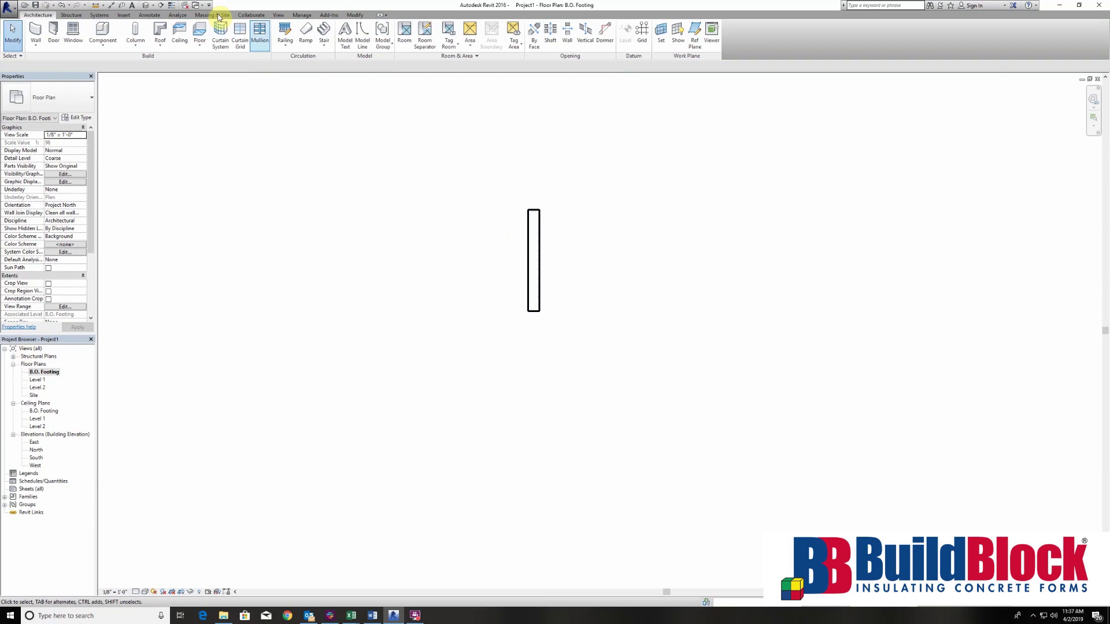
{"action": "left_click", "coordinate": [278, 15]}
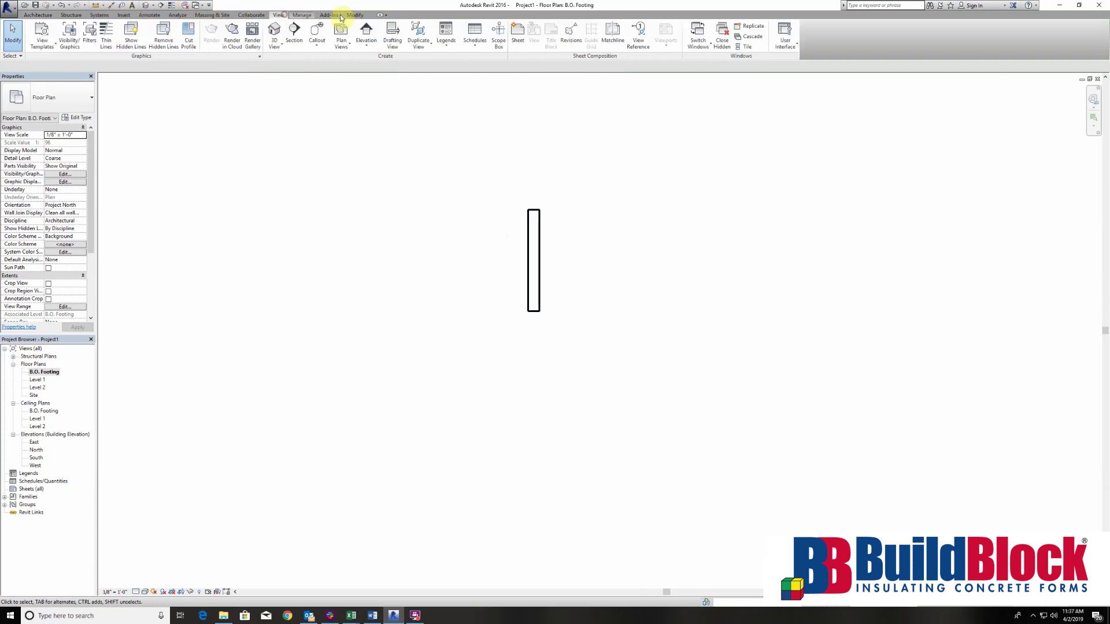
{"action": "left_click", "coordinate": [275, 31]}
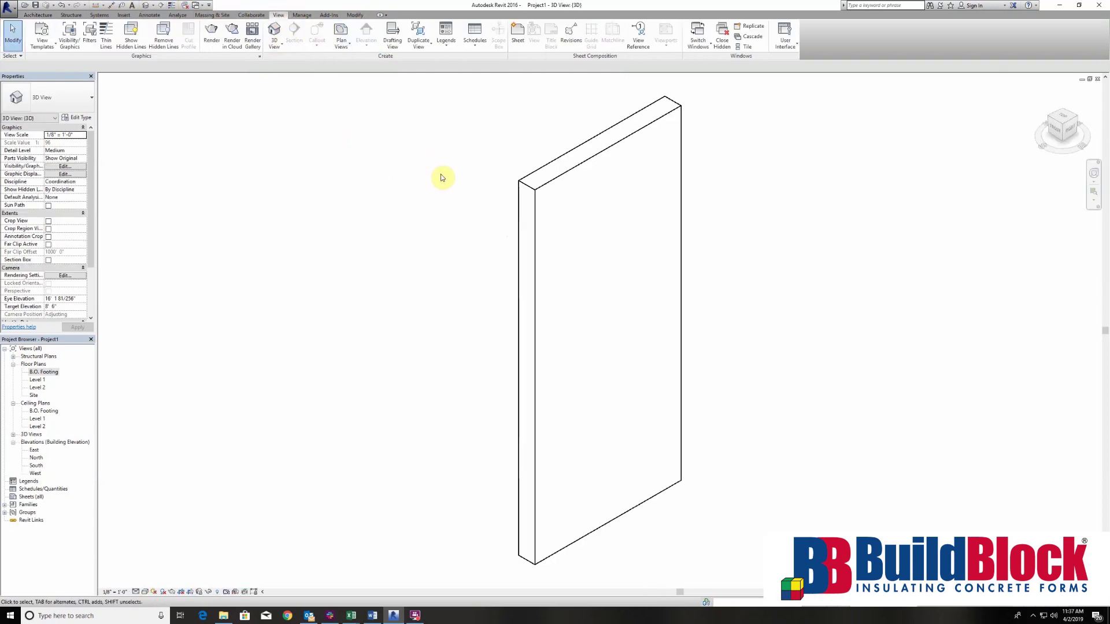
{"action": "left_click", "coordinate": [552, 191]}
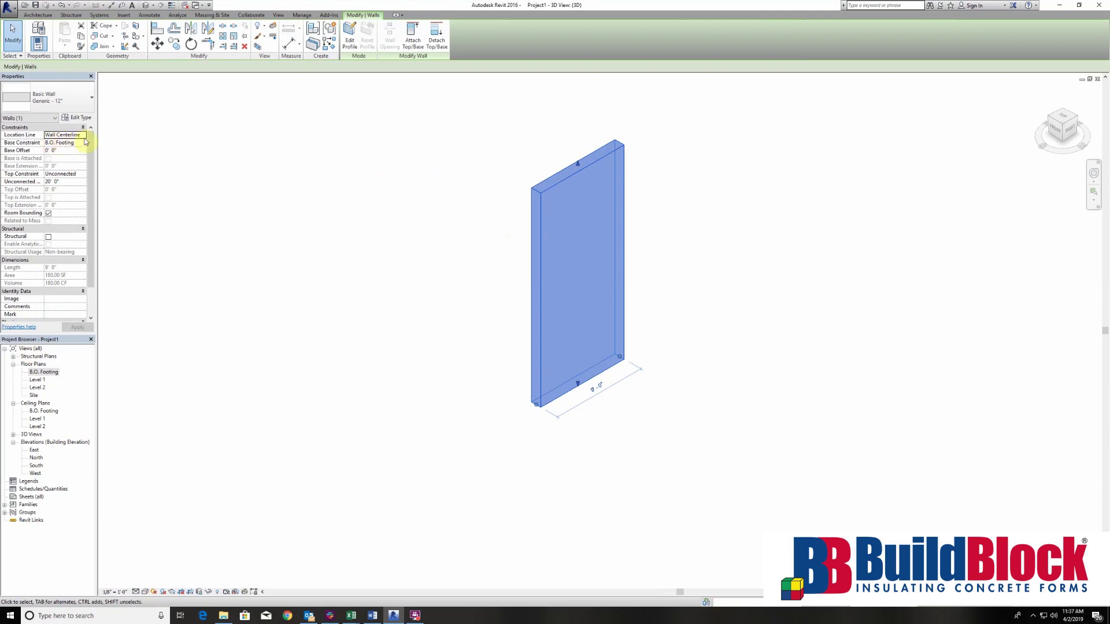
{"action": "left_click", "coordinate": [84, 174]}
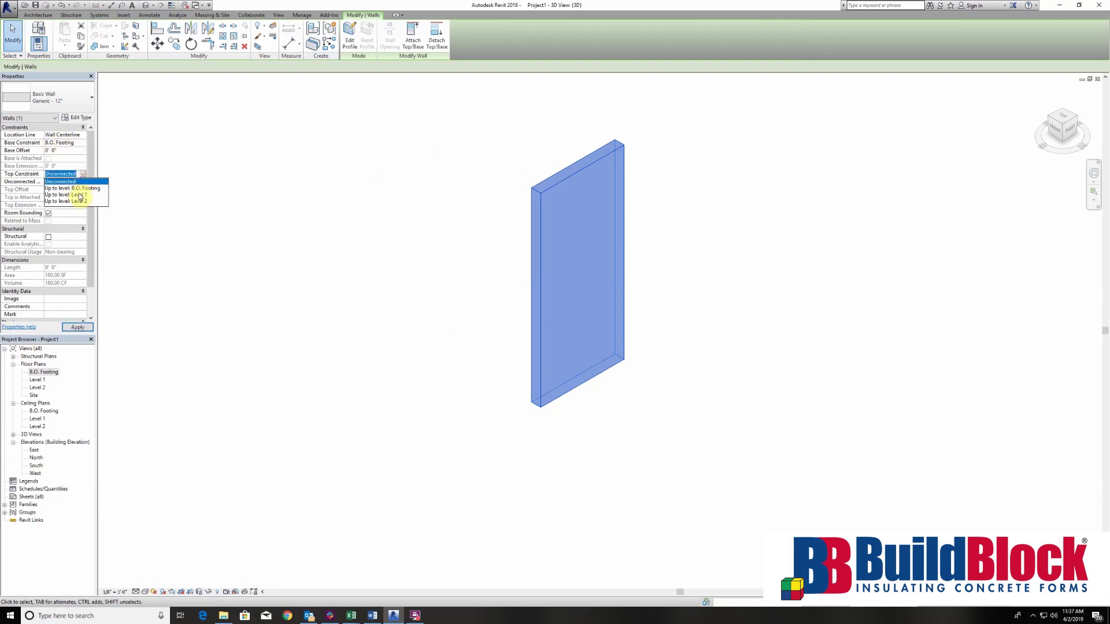
{"action": "left_click", "coordinate": [80, 195]}
{"action": "left_click", "coordinate": [78, 327]}
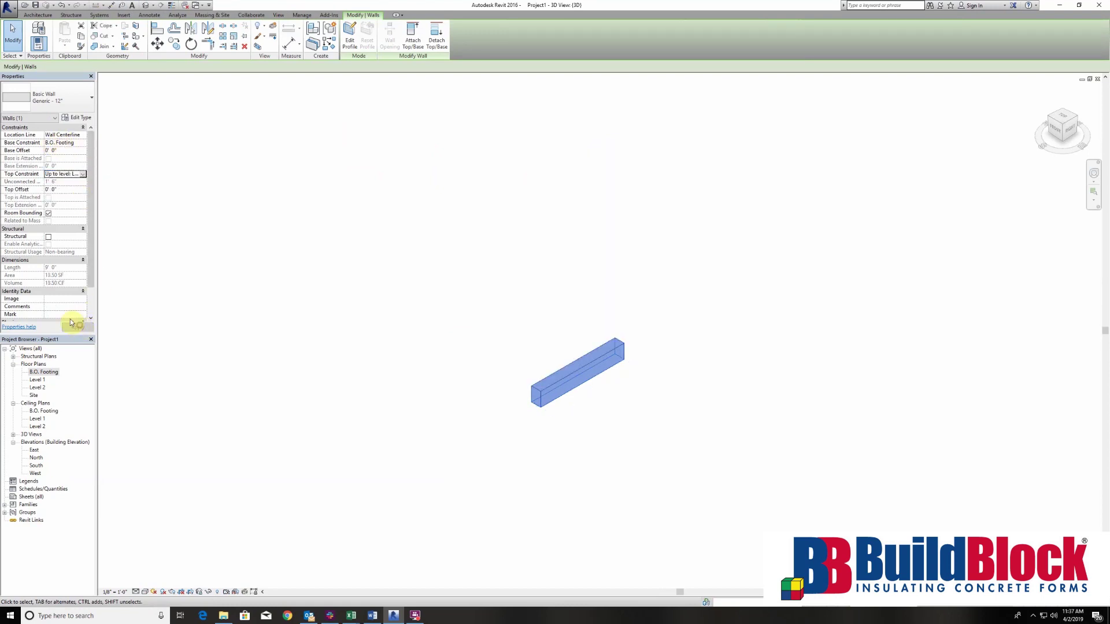
{"action": "left_click", "coordinate": [449, 370]}
- Edit the structure of the footing wall's Generic - 12" type and set its structure layer thickness to 2' 0"
{"action": "left_click", "coordinate": [557, 389]}
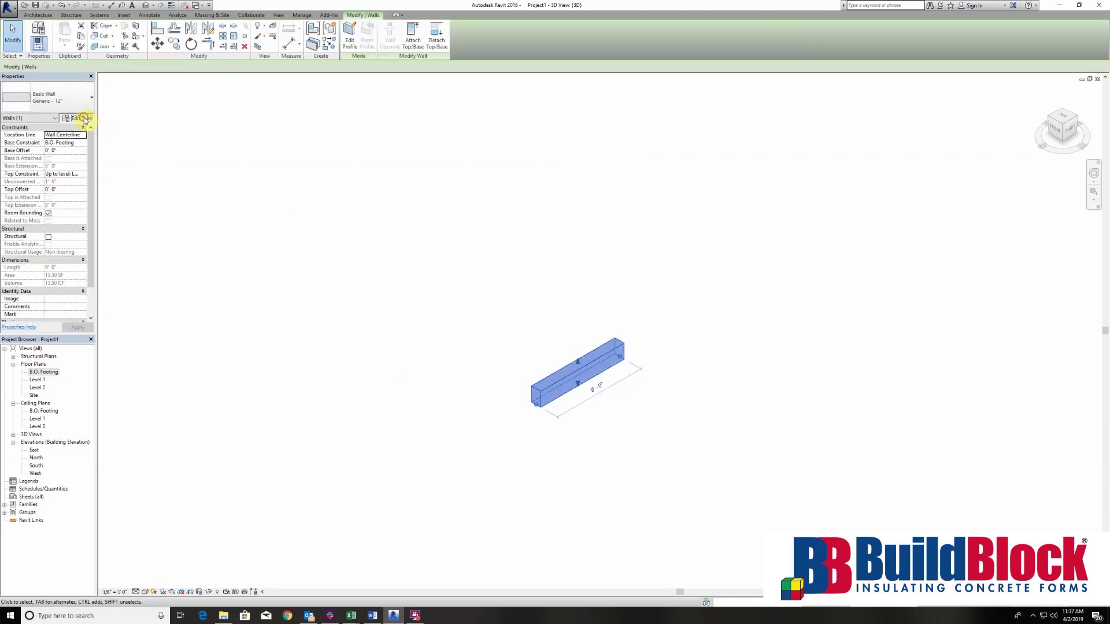
{"action": "left_click", "coordinate": [84, 118]}
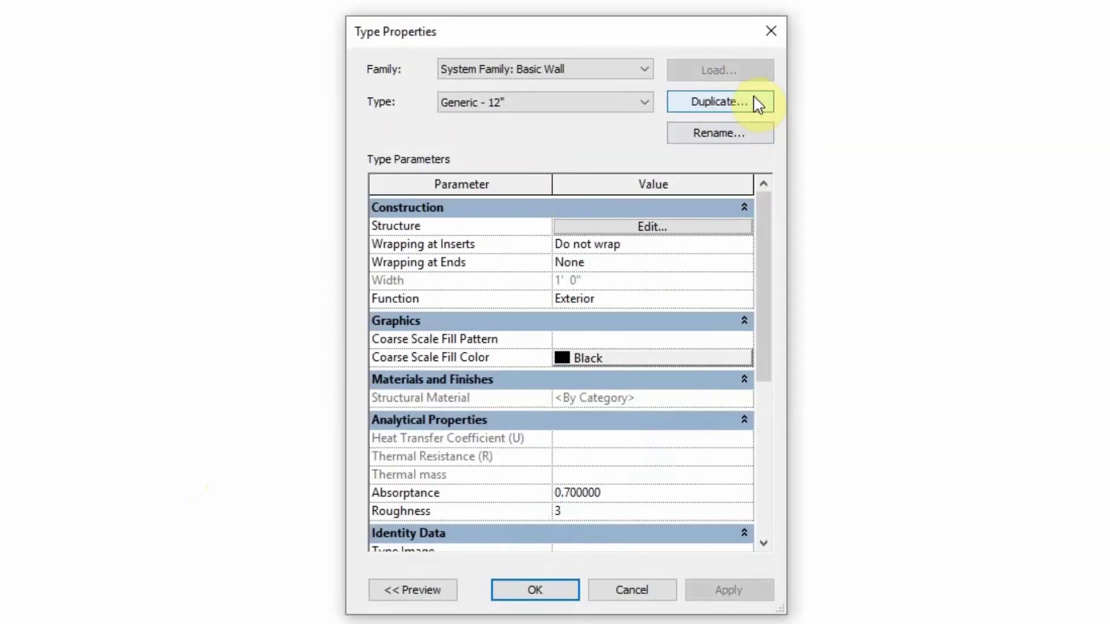
{"action": "left_click", "coordinate": [665, 226]}
{"action": "left_click", "coordinate": [570, 238]}
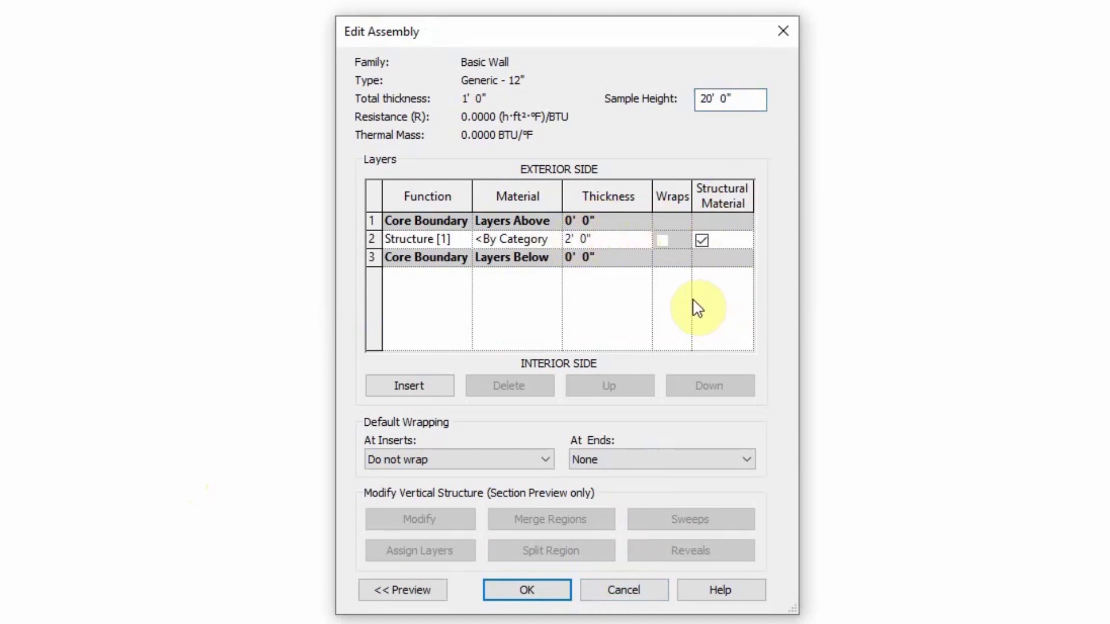
{"action": "left_click", "coordinate": [534, 588]}
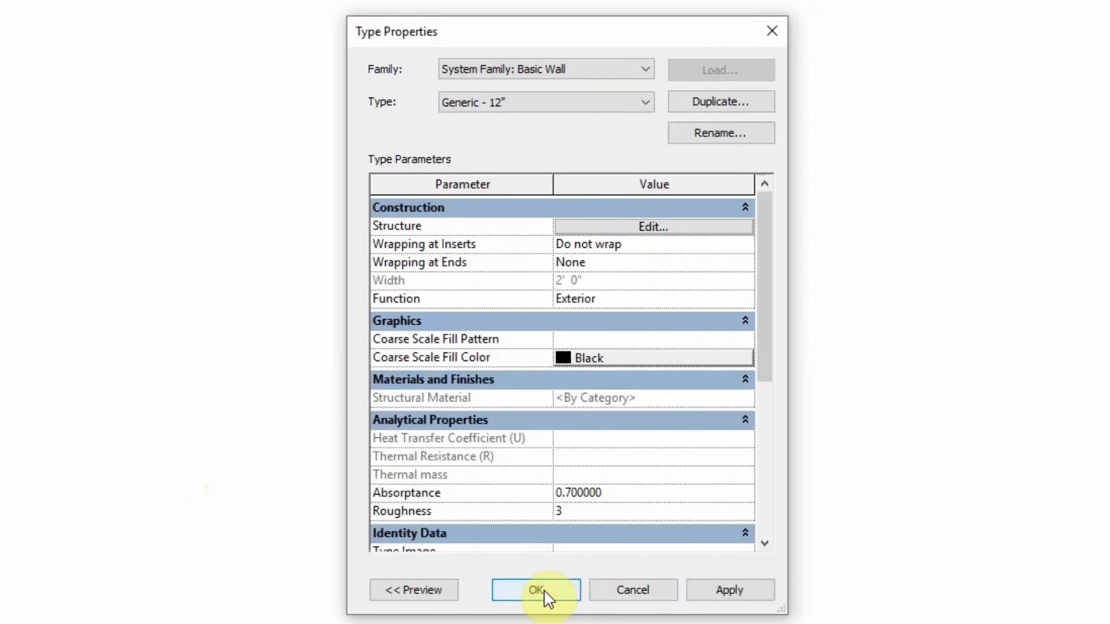
{"action": "left_click", "coordinate": [742, 590]}
{"action": "left_click", "coordinate": [536, 589]}
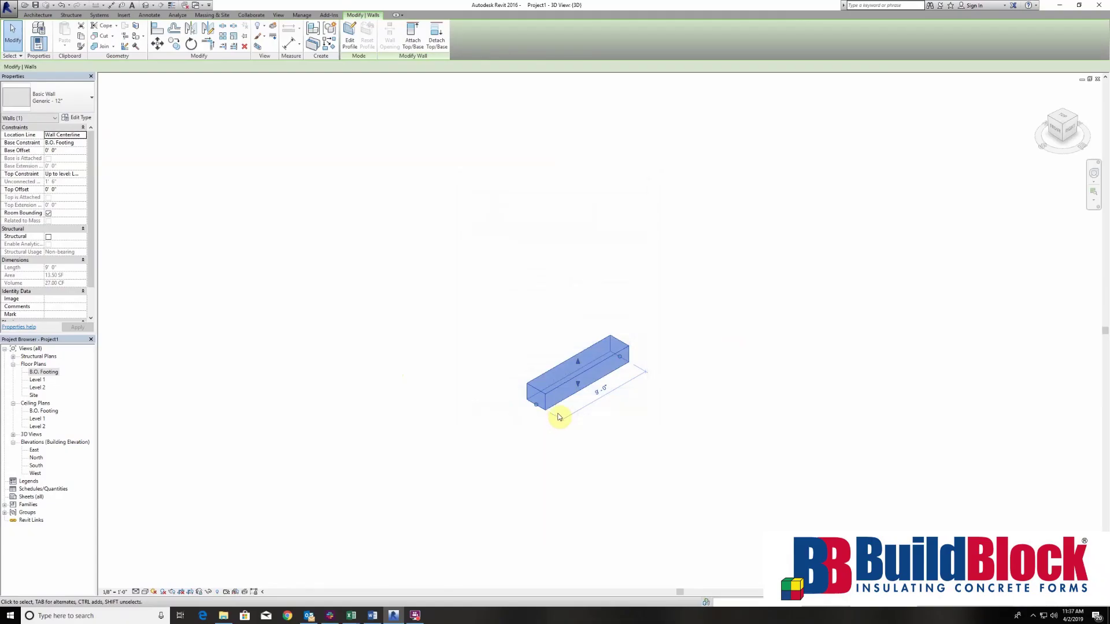
{"action": "left_click", "coordinate": [560, 416]}
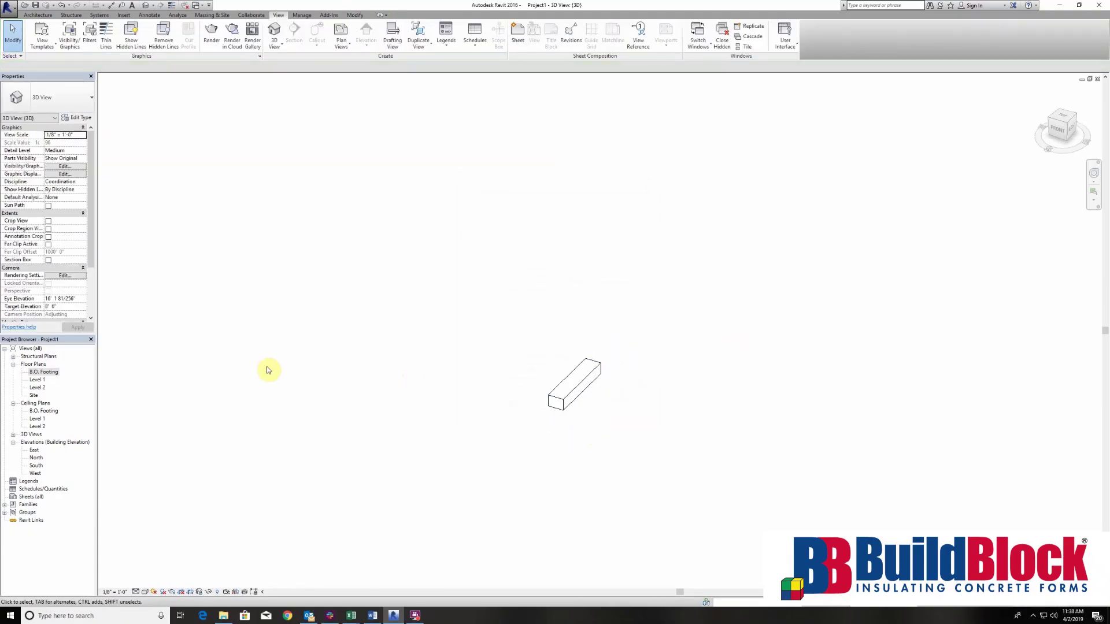
- Open the B.O. Footing floor plan
{"action": "left_click", "coordinate": [45, 372]}
{"action": "double_click", "coordinate": [45, 372]}
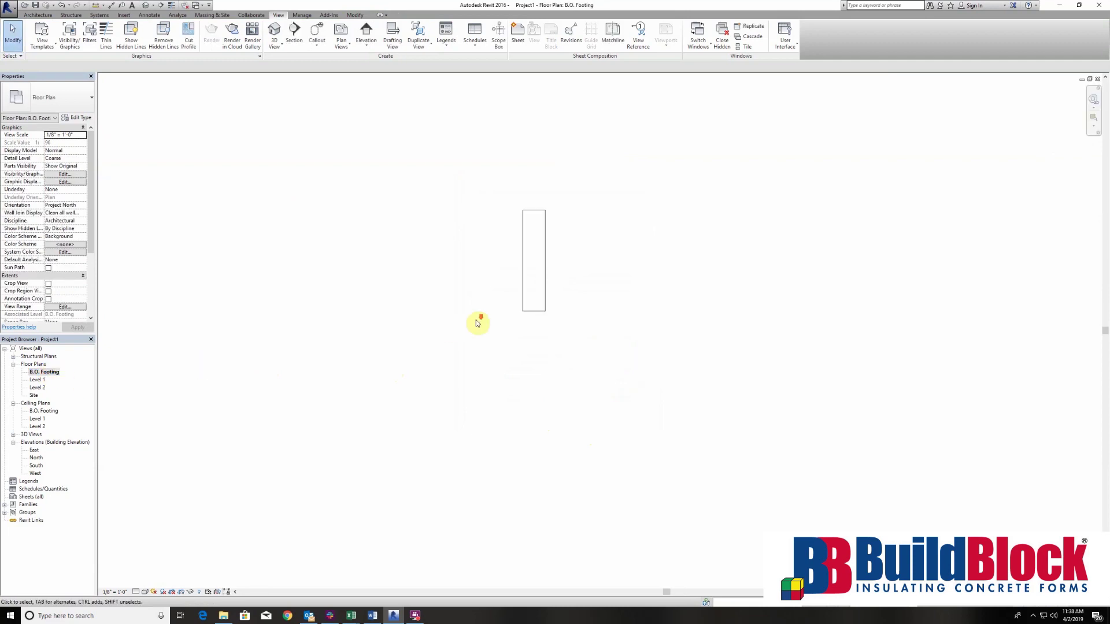
{"action": "left_click", "coordinate": [38, 15]}
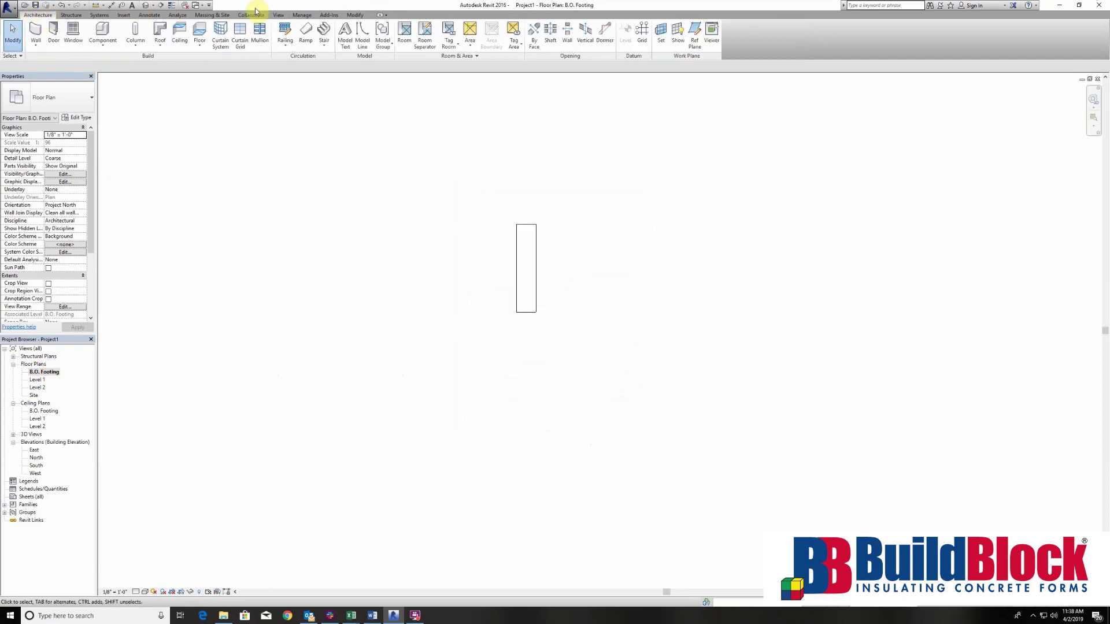
- Load the BuildBlock external wall family from the 6 Straight folder inside Revit Families on the Desktop
{"action": "left_click", "coordinate": [121, 16]}
{"action": "left_click", "coordinate": [281, 32]}
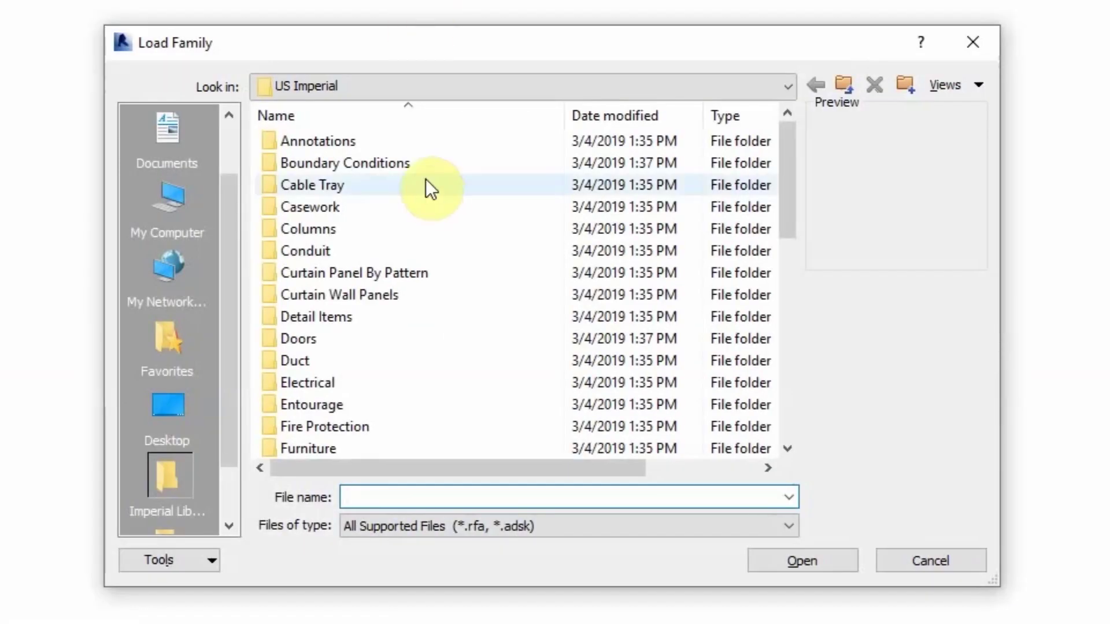
{"action": "scroll", "coordinate": [445, 266], "scroll_direction": "down", "scroll_amount": 6}
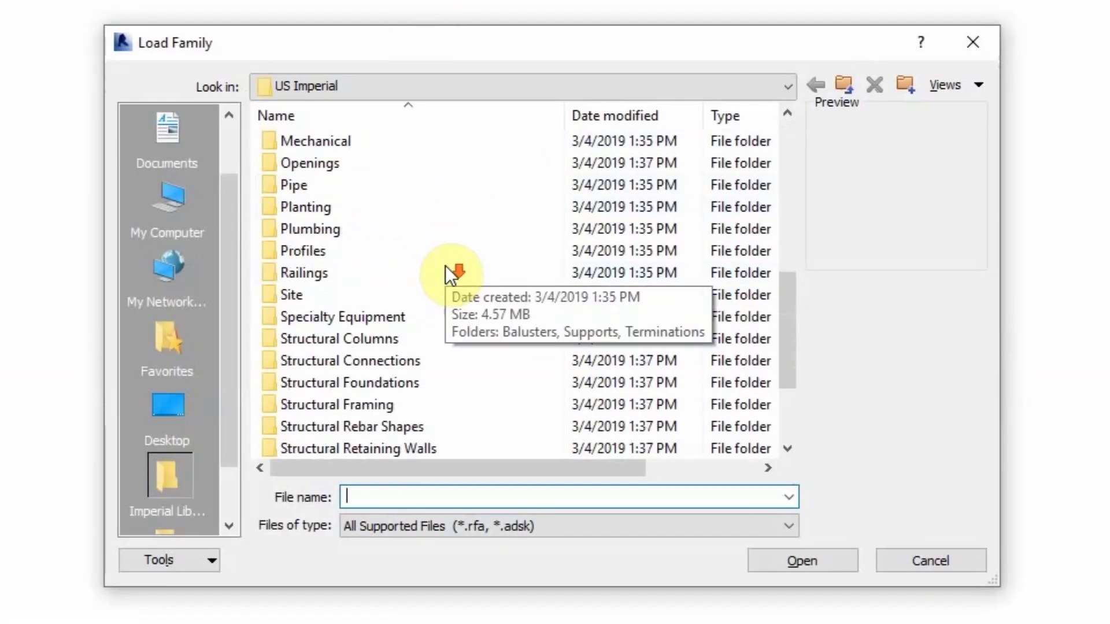
{"action": "scroll", "coordinate": [446, 265], "scroll_direction": "up", "scroll_amount": 6}
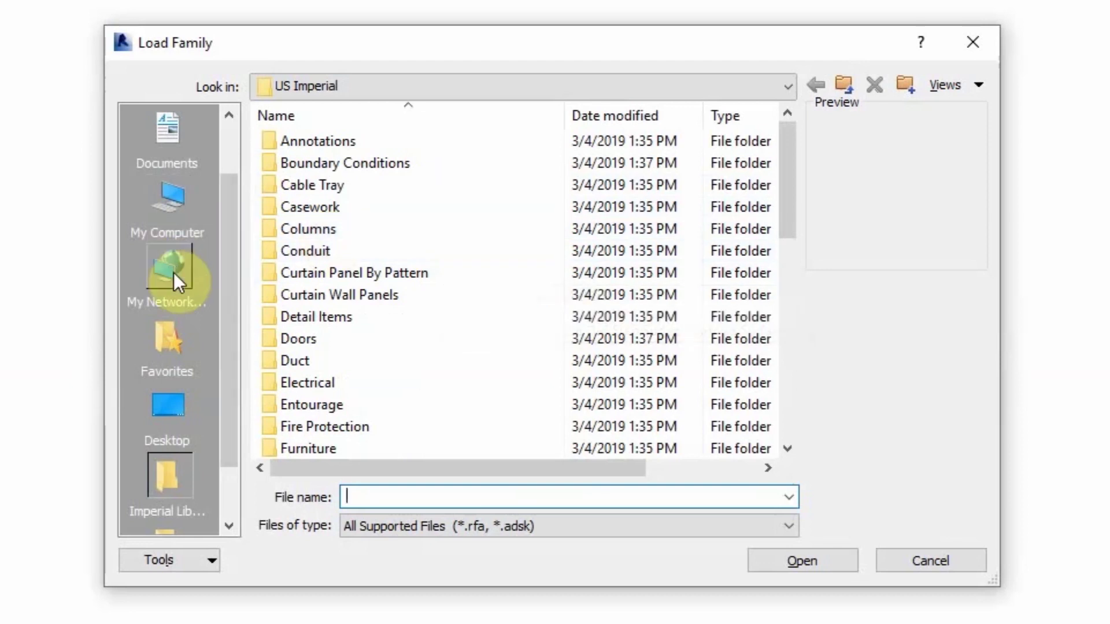
{"action": "left_click", "coordinate": [166, 147]}
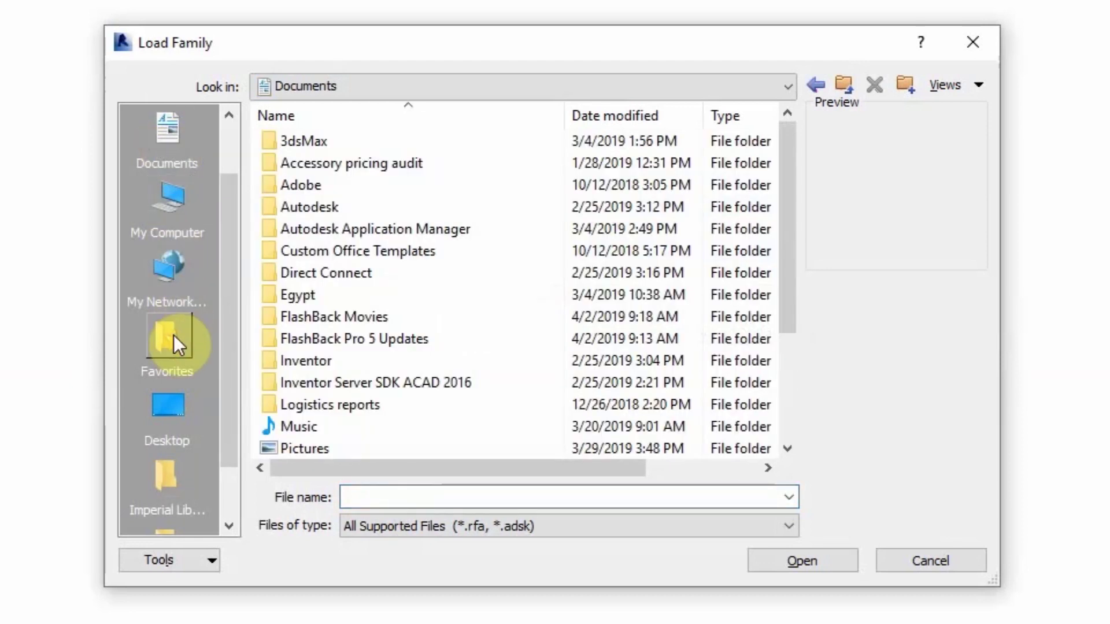
{"action": "left_click", "coordinate": [171, 407]}
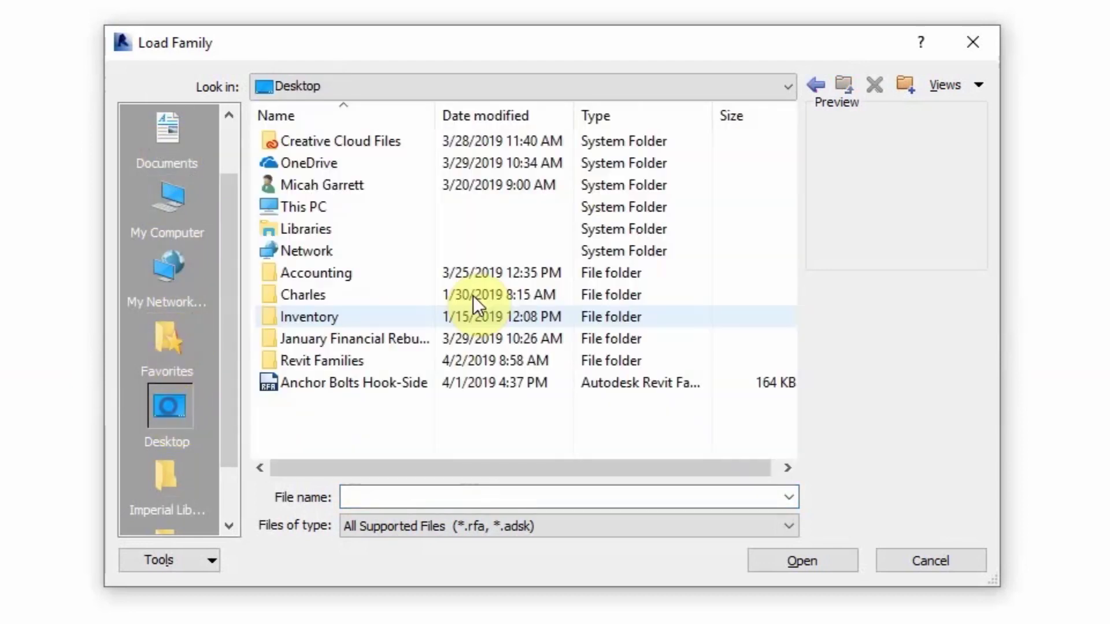
{"action": "double_click", "coordinate": [331, 359]}
{"action": "double_click", "coordinate": [302, 140]}
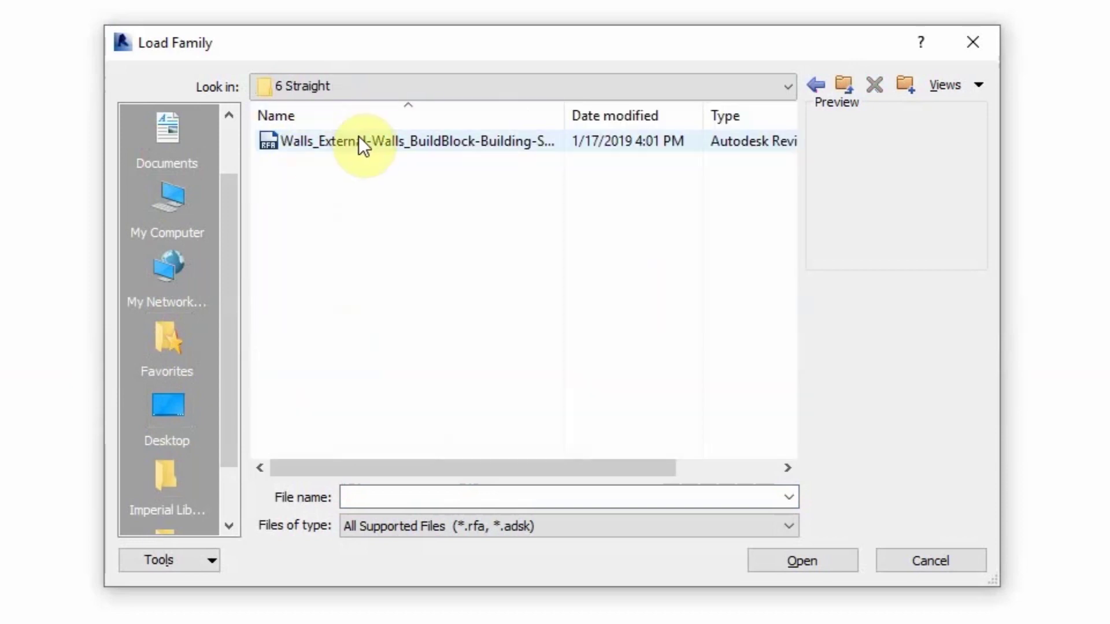
{"action": "left_click", "coordinate": [357, 137]}
{"action": "double_click", "coordinate": [358, 137]}
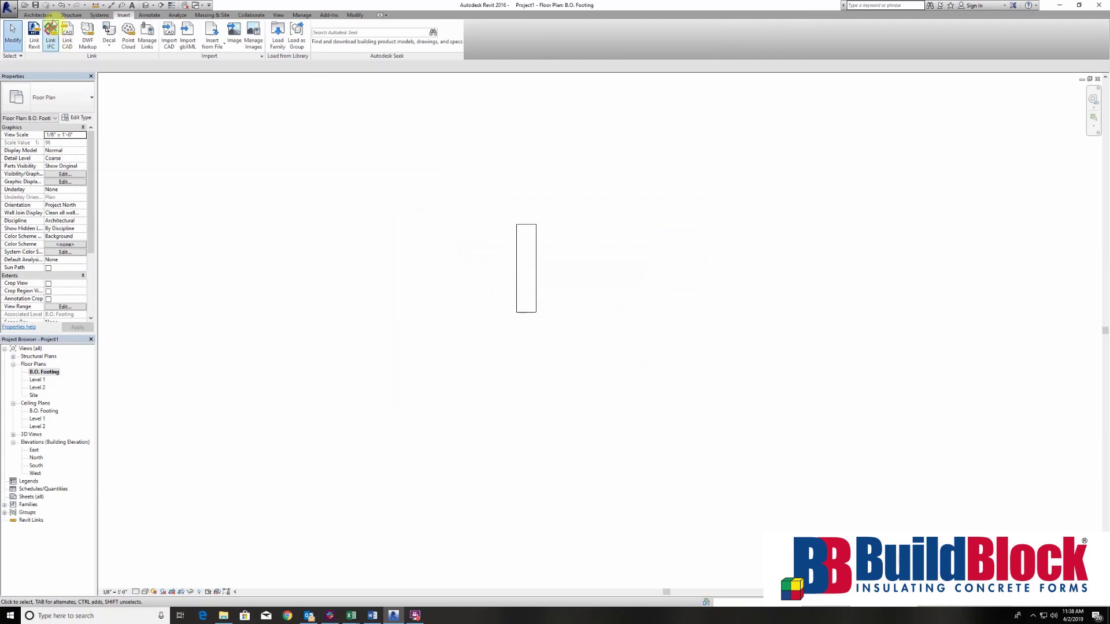
- Place a 6" Straight Form component lengthwise along the footing wall's centerline, near its lower end
{"action": "left_click", "coordinate": [38, 15]}
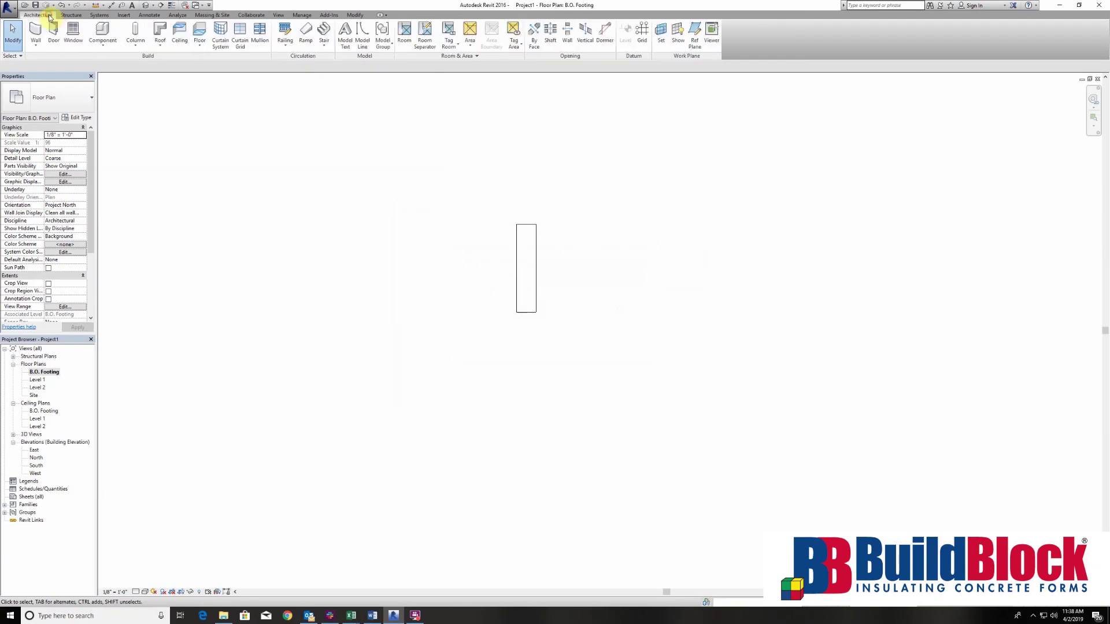
{"action": "left_click", "coordinate": [102, 31]}
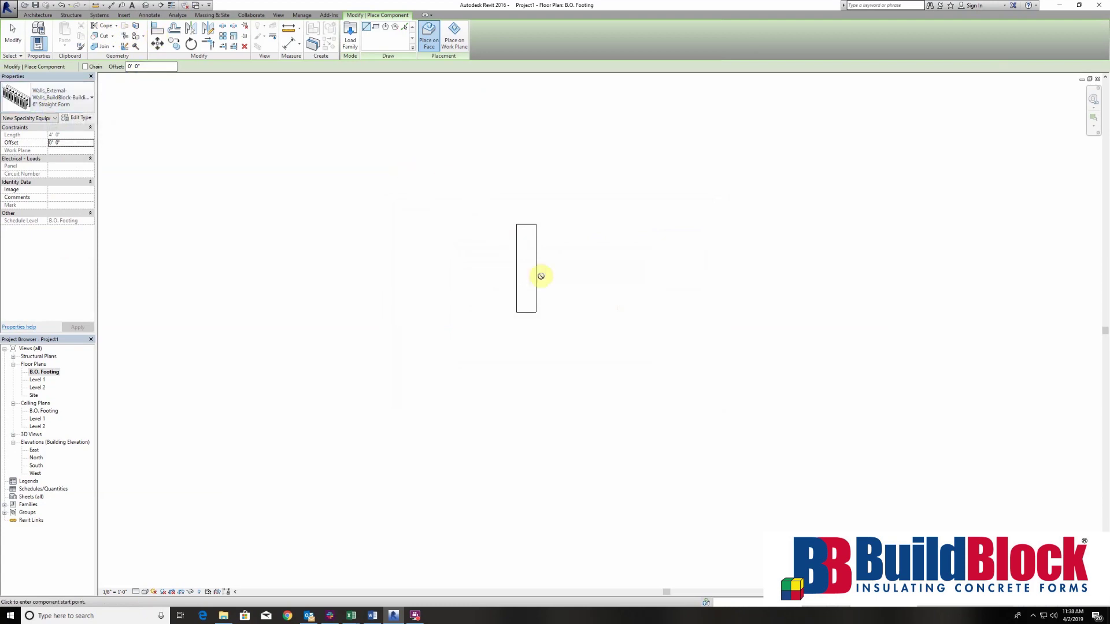
{"action": "left_click", "coordinate": [527, 289]}
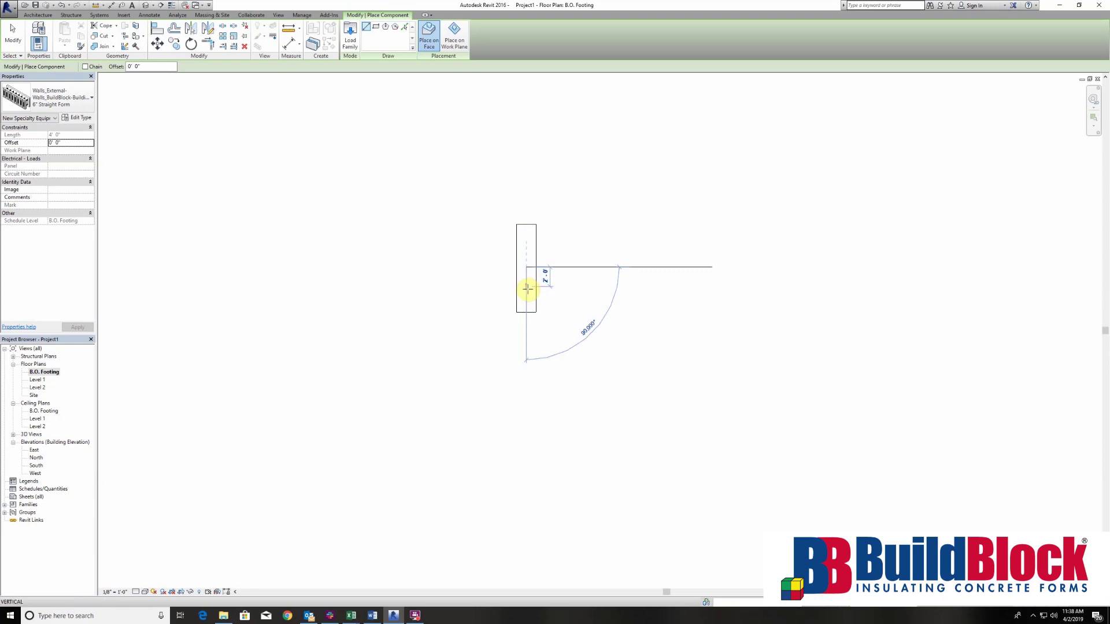
{"action": "left_click", "coordinate": [526, 305]}
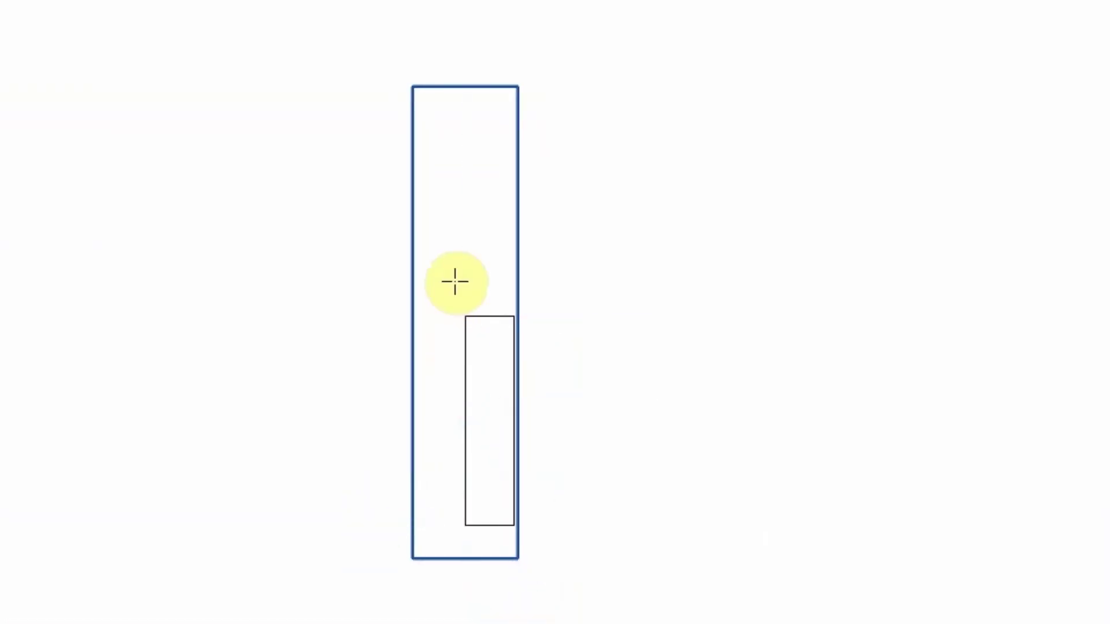
- Place three more 6" Straight Form components lengthwise on the upper part of the footing, overlapping one another
{"action": "left_click", "coordinate": [466, 220]}
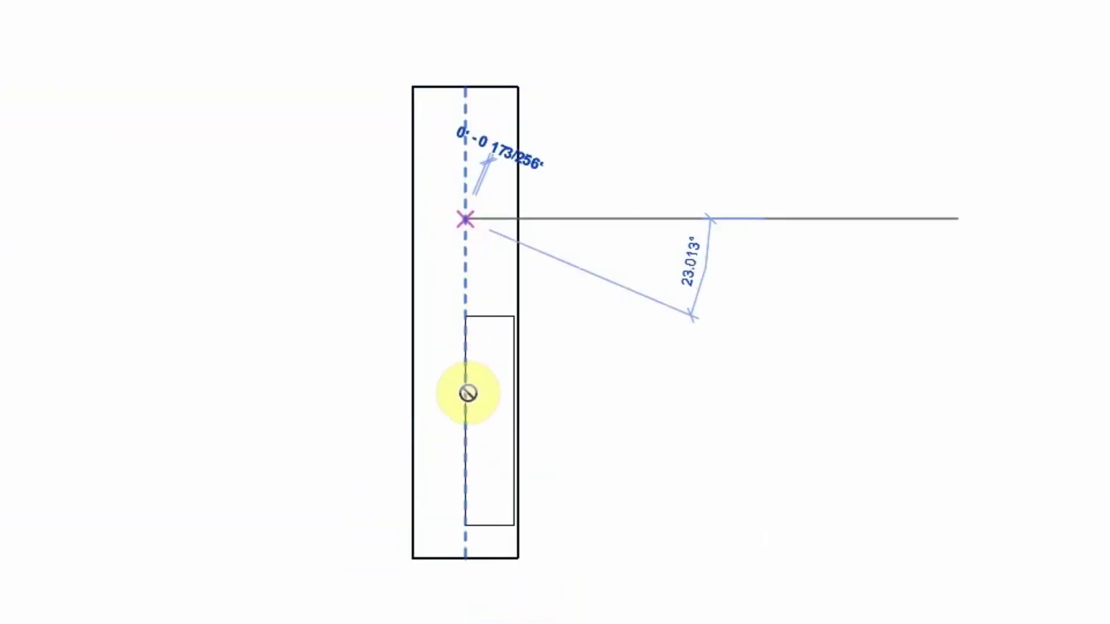
{"action": "left_click", "coordinate": [467, 393]}
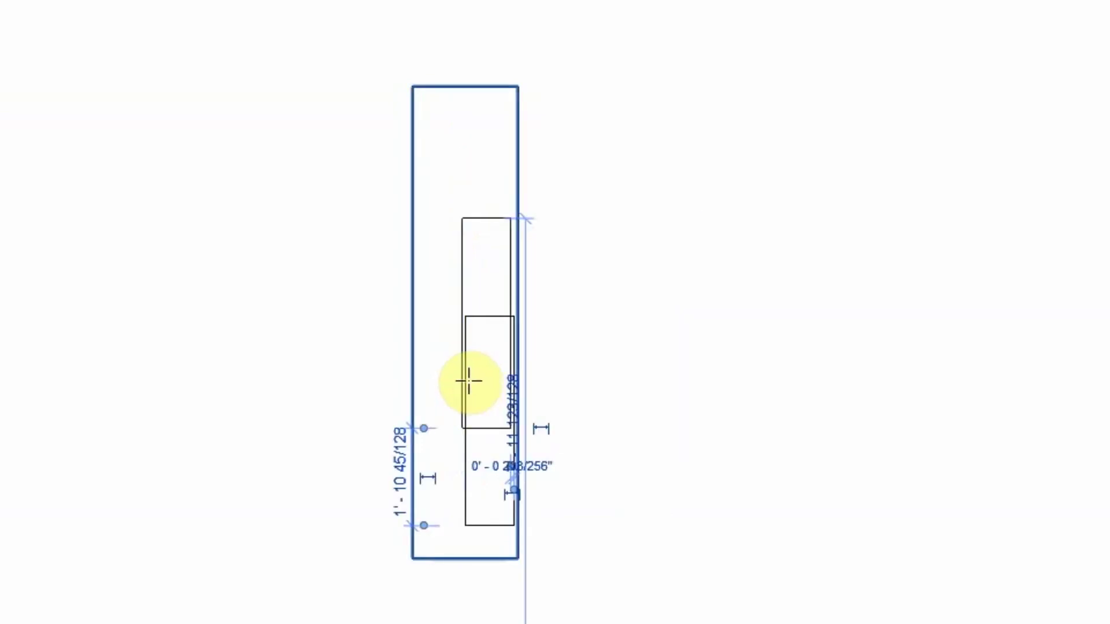
{"action": "left_click", "coordinate": [463, 197]}
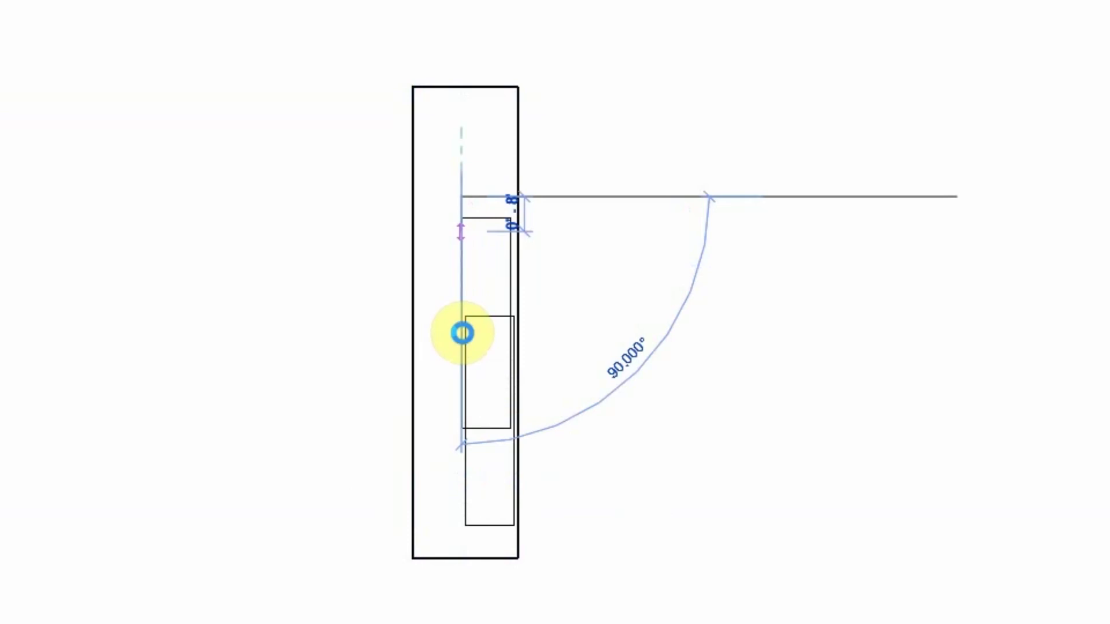
{"action": "left_click", "coordinate": [463, 333]}
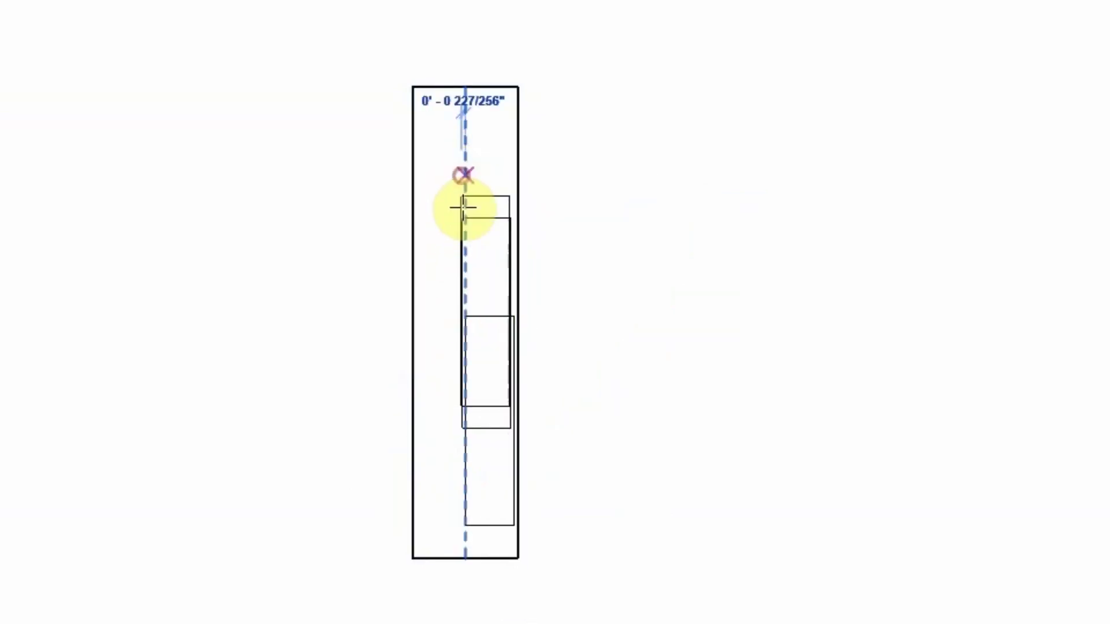
{"action": "left_click", "coordinate": [466, 175]}
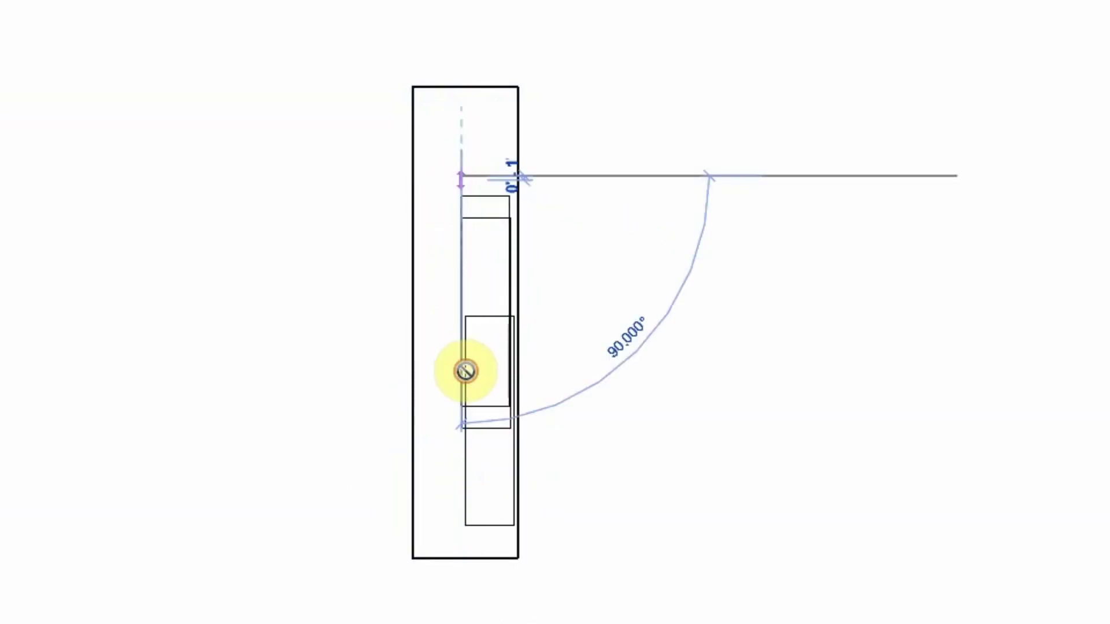
{"action": "left_click", "coordinate": [466, 371]}
{"action": "key", "text": "Escape"}
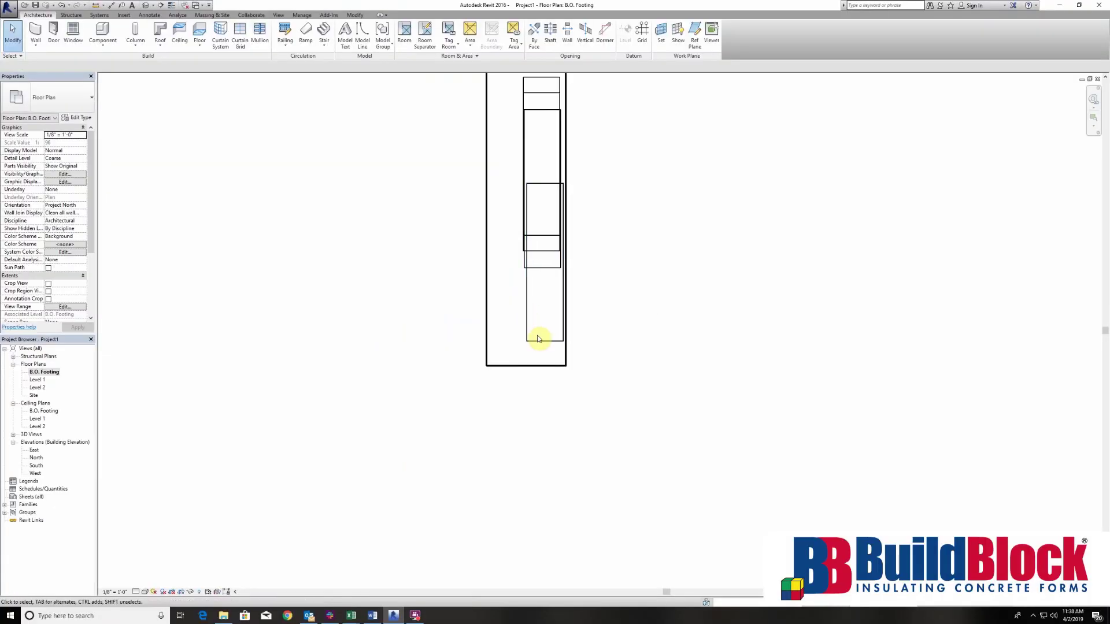
- Align the lower end of the lowest straight form with the lower end of the footing wall
{"action": "key", "text": "a"}
{"action": "key", "text": "l"}
{"action": "left_click", "coordinate": [536, 363]}
{"action": "left_click", "coordinate": [538, 344]}
- Try dimensioning from the footing's left face to the lowest form's left edge, and delete that dimension
{"action": "key", "text": "d"}
{"action": "key", "text": "i"}
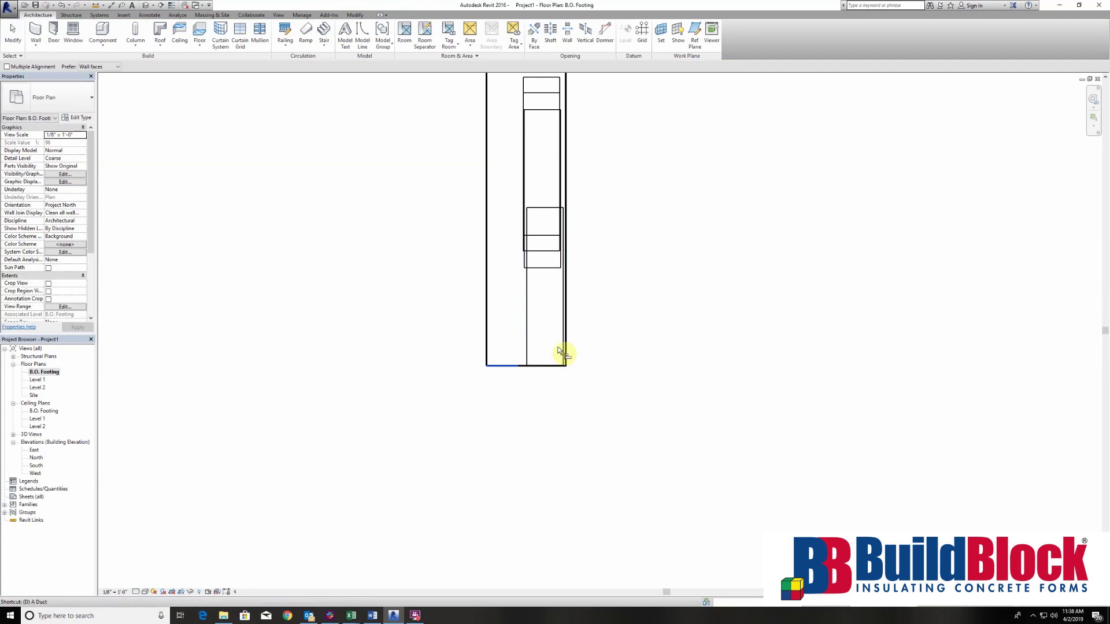
{"action": "left_click", "coordinate": [487, 339]}
{"action": "left_click", "coordinate": [527, 340]}
{"action": "left_click", "coordinate": [438, 429]}
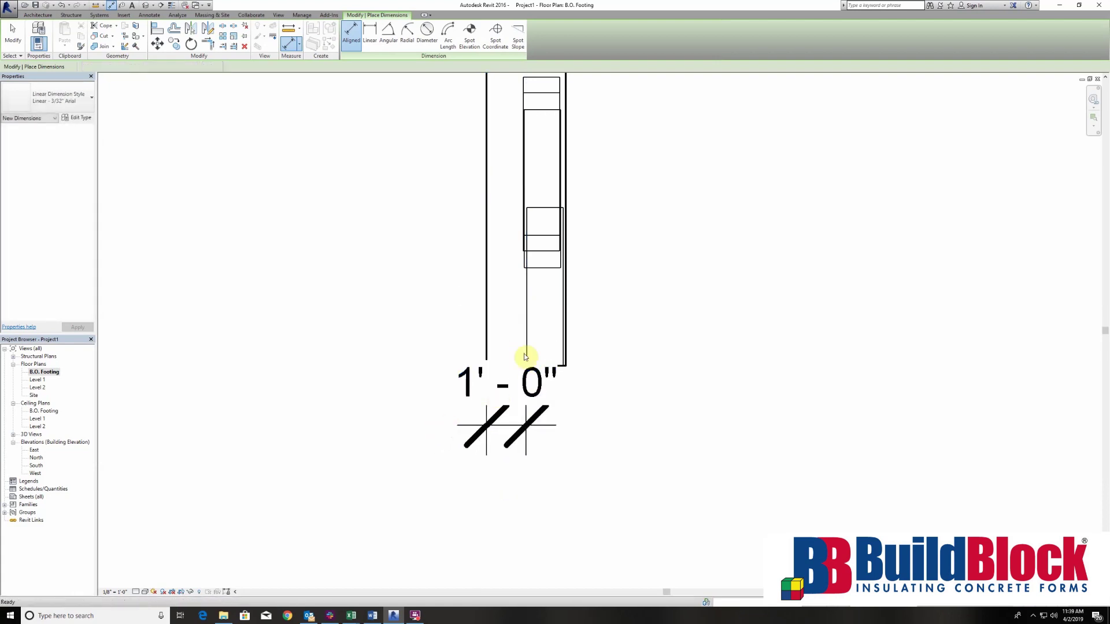
{"action": "key", "text": "Escape"}
{"action": "left_click", "coordinate": [504, 390]}
{"action": "key", "text": "Escape"}
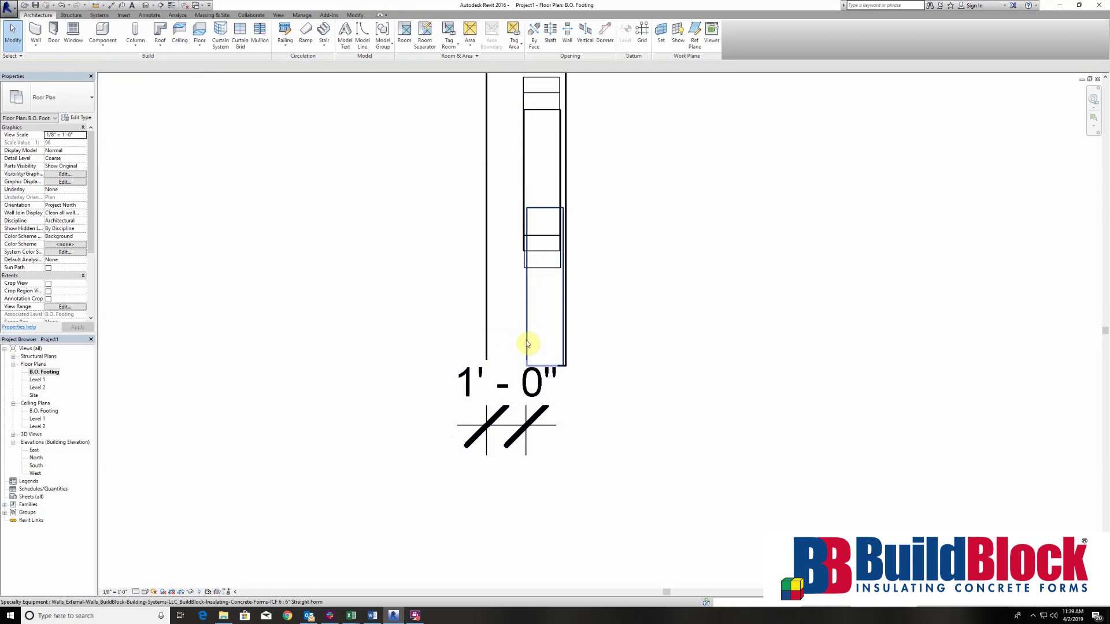
{"action": "left_click", "coordinate": [528, 349]}
{"action": "key", "text": "Escape"}
{"action": "left_click", "coordinate": [505, 428]}
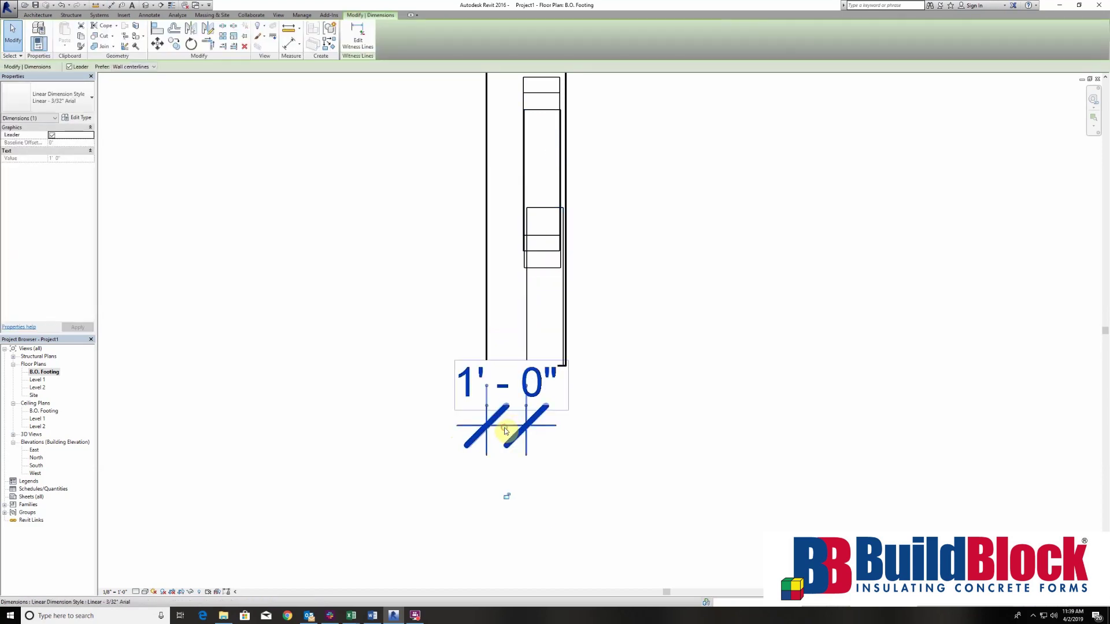
{"action": "key", "text": "Delete"}
- Add an aligned dimension between the lowest form's left edge and the footing's left face, placed below the footing
{"action": "scroll", "coordinate": [508, 419], "scroll_direction": "up", "scroll_amount": 3}
{"action": "key", "text": "d"}
{"action": "key", "text": "i"}
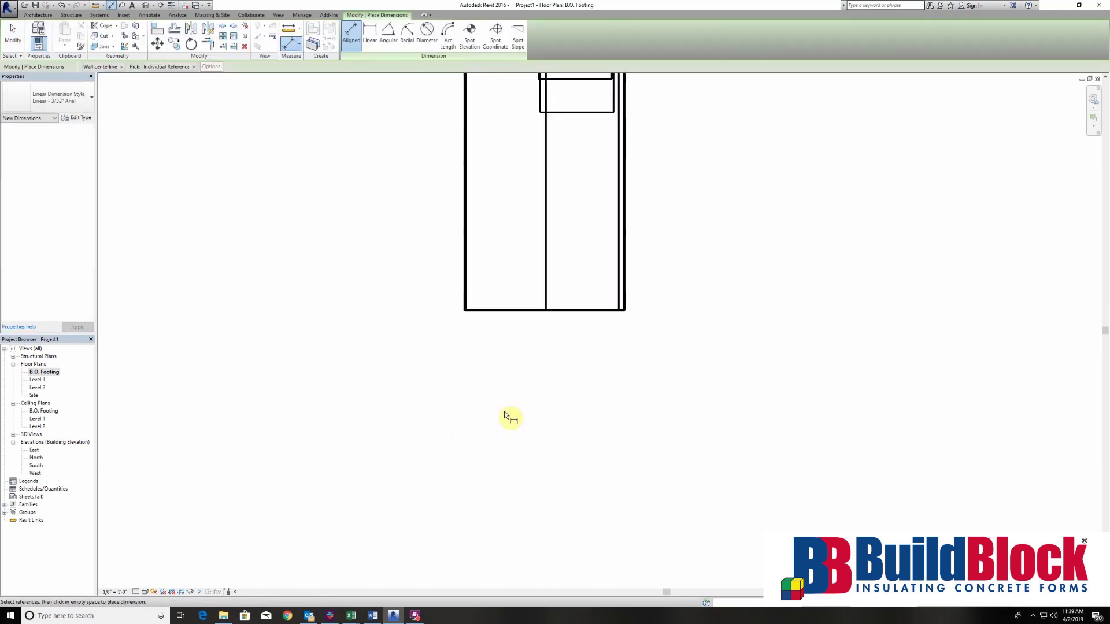
{"action": "left_click", "coordinate": [547, 258]}
{"action": "left_click", "coordinate": [470, 260]}
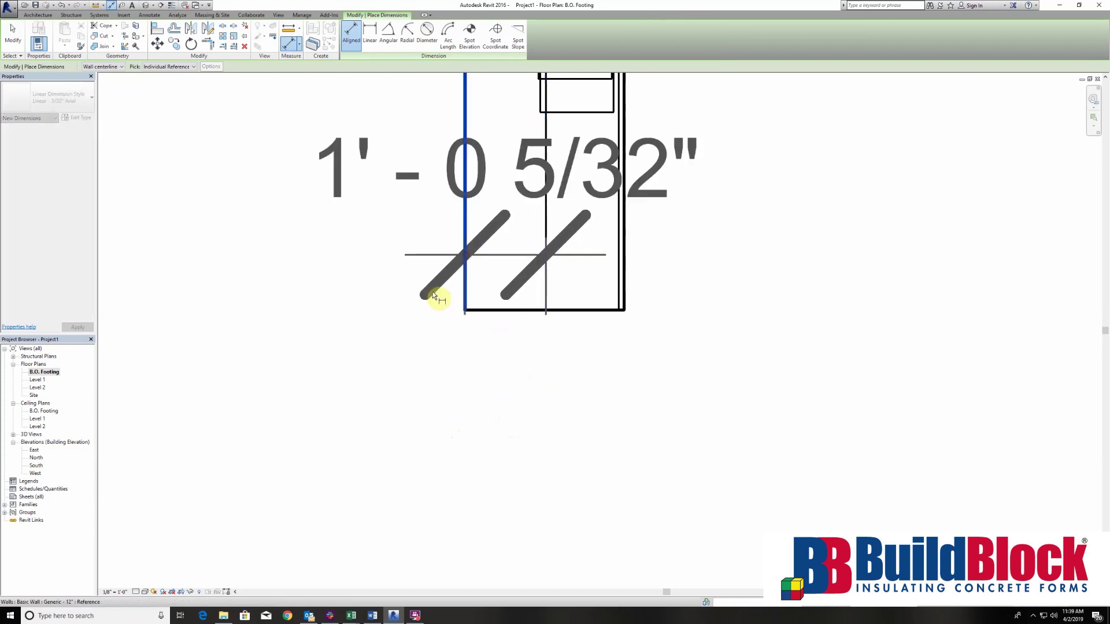
{"action": "left_click", "coordinate": [366, 372]}
{"action": "key", "text": "Escape"}
{"action": "key", "text": "Escape"}
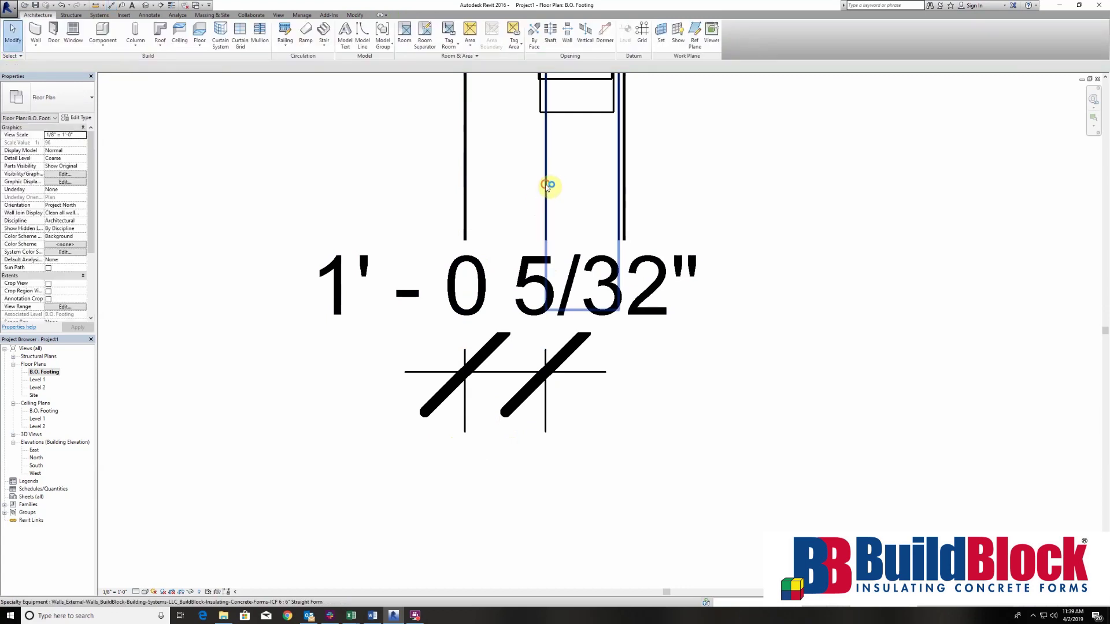
- Set the distance from the footing's left face to the lowest form's left edge to 5"
{"action": "left_click", "coordinate": [545, 186]}
{"action": "left_click", "coordinate": [503, 326]}
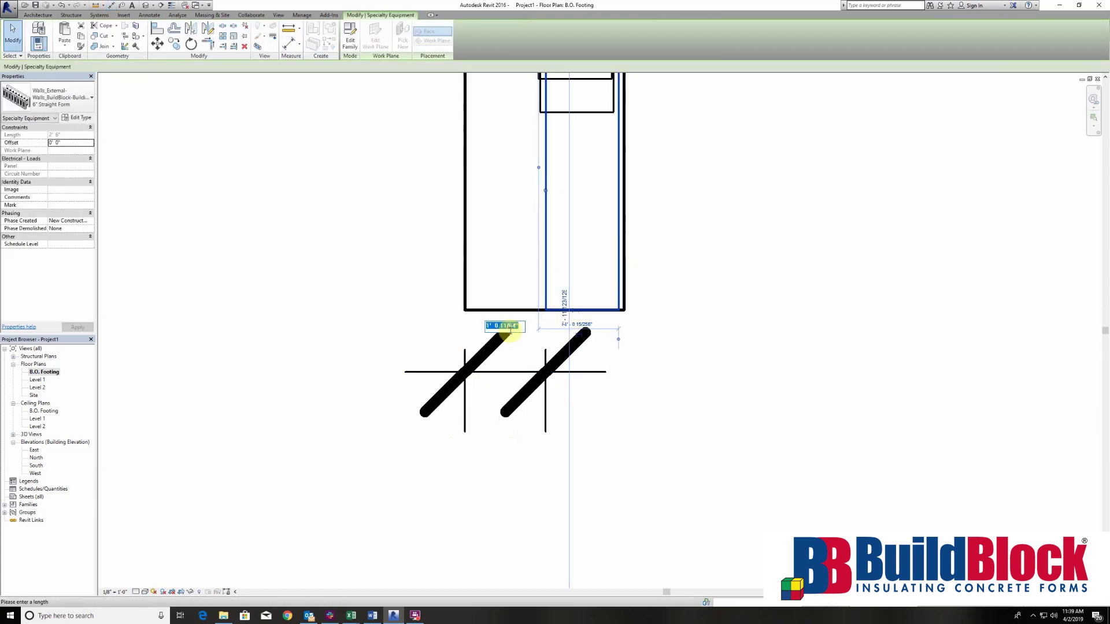
{"action": "type", "text": "5"}
{"action": "key", "text": "Return"}
{"action": "key", "text": "Escape"}
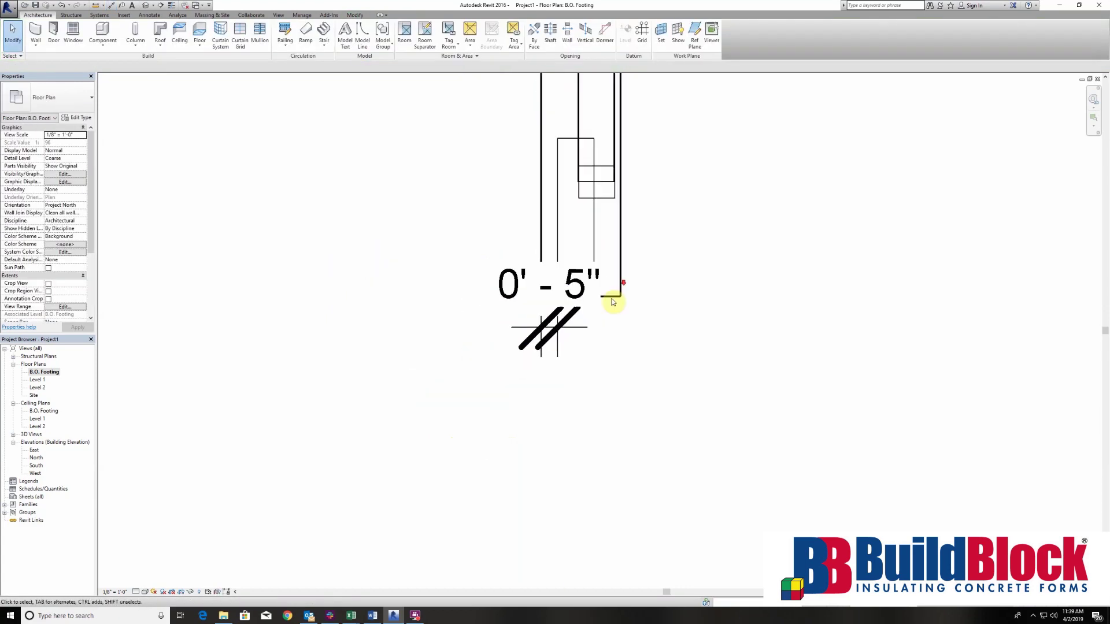
- Align the left edges of the other straight forms with the left edge of the lowest form
{"action": "middle_click_drag", "start_coordinate": [637, 227], "coordinate": [628, 290]}
{"action": "key", "text": "a"}
{"action": "key", "text": "l"}
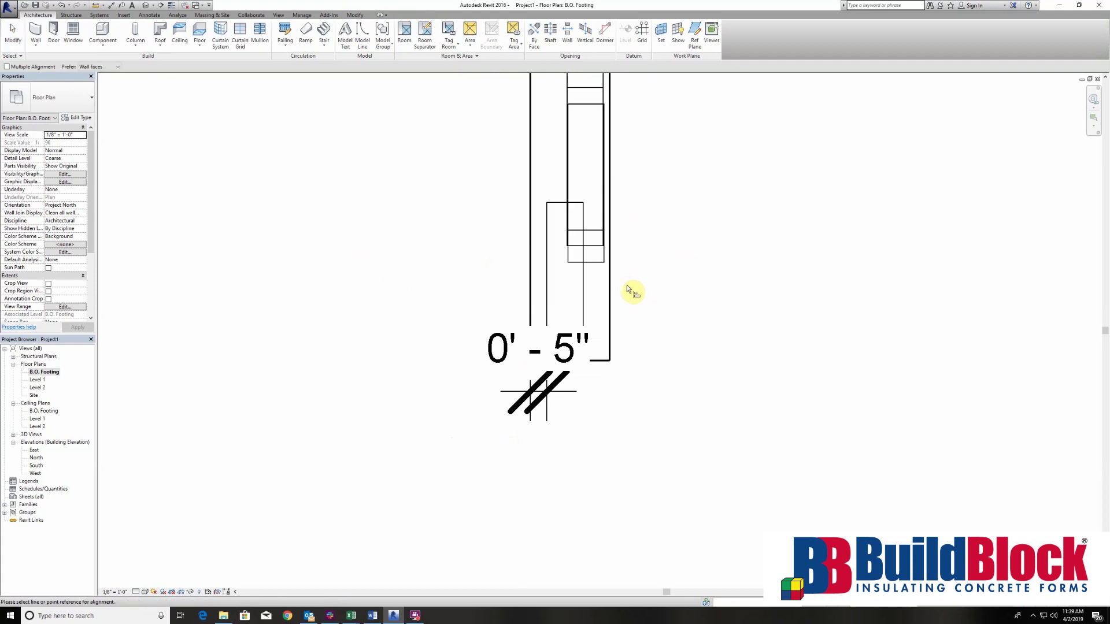
{"action": "left_click", "coordinate": [547, 242]}
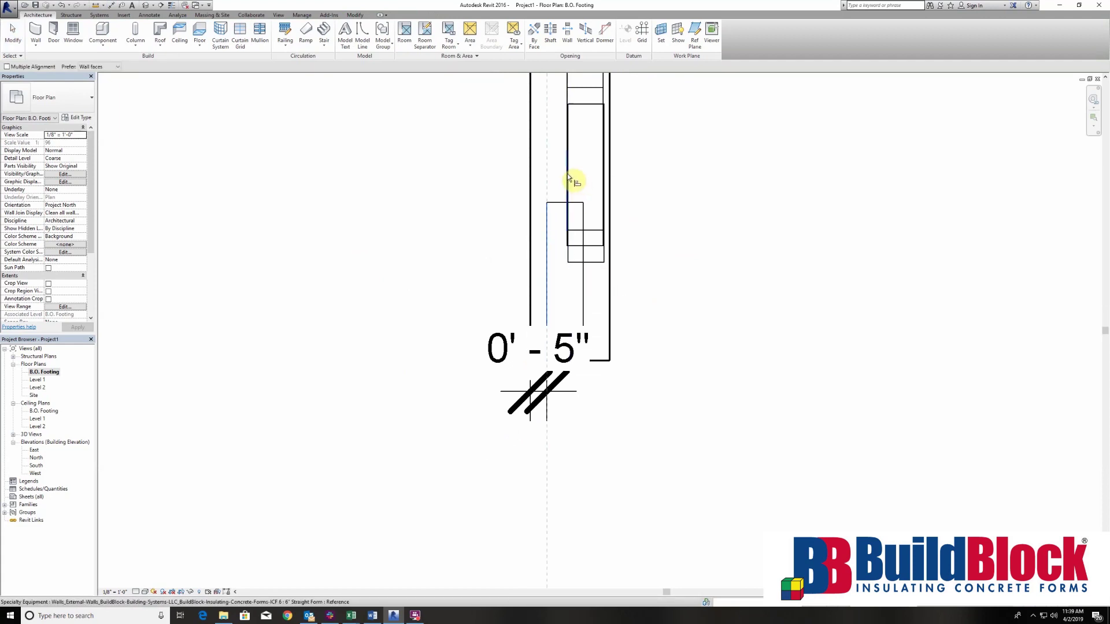
{"action": "left_click", "coordinate": [567, 174]}
{"action": "left_click", "coordinate": [567, 176]}
- Delete the 5" dimension below the footing
{"action": "scroll", "coordinate": [569, 341], "scroll_direction": "down", "scroll_amount": 3}
{"action": "key", "text": "Escape"}
{"action": "left_click", "coordinate": [553, 372]}
{"action": "key", "text": "Delete"}
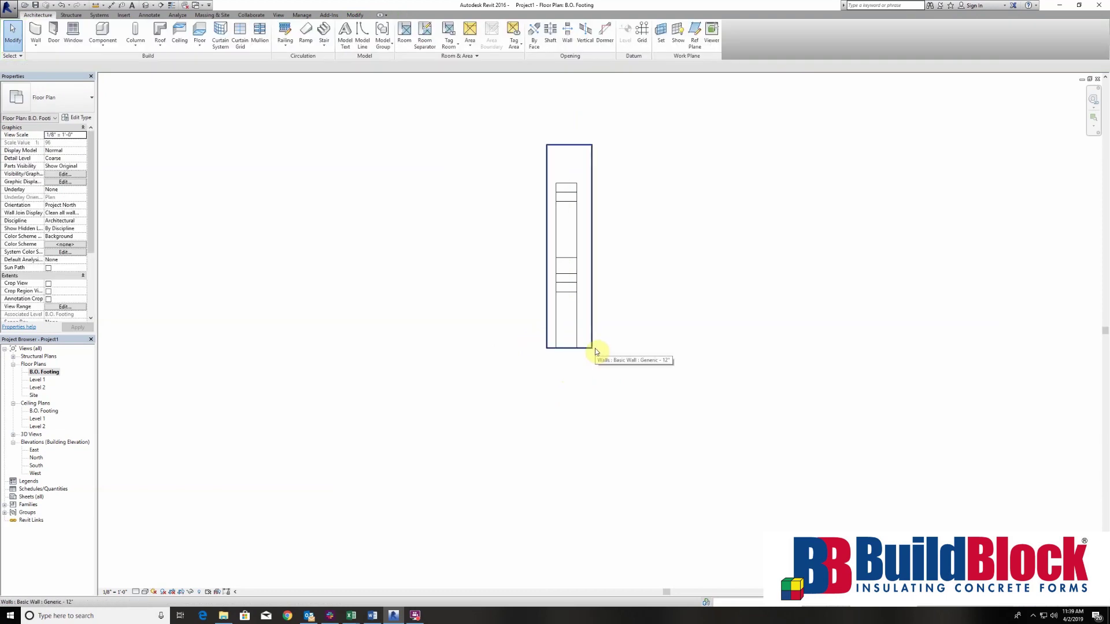
- Align the lower ends of the three remaining straight forms with the footing's lower end so all forms stack
{"action": "key", "text": "a"}
{"action": "key", "text": "l"}
{"action": "left_click", "coordinate": [568, 348]}
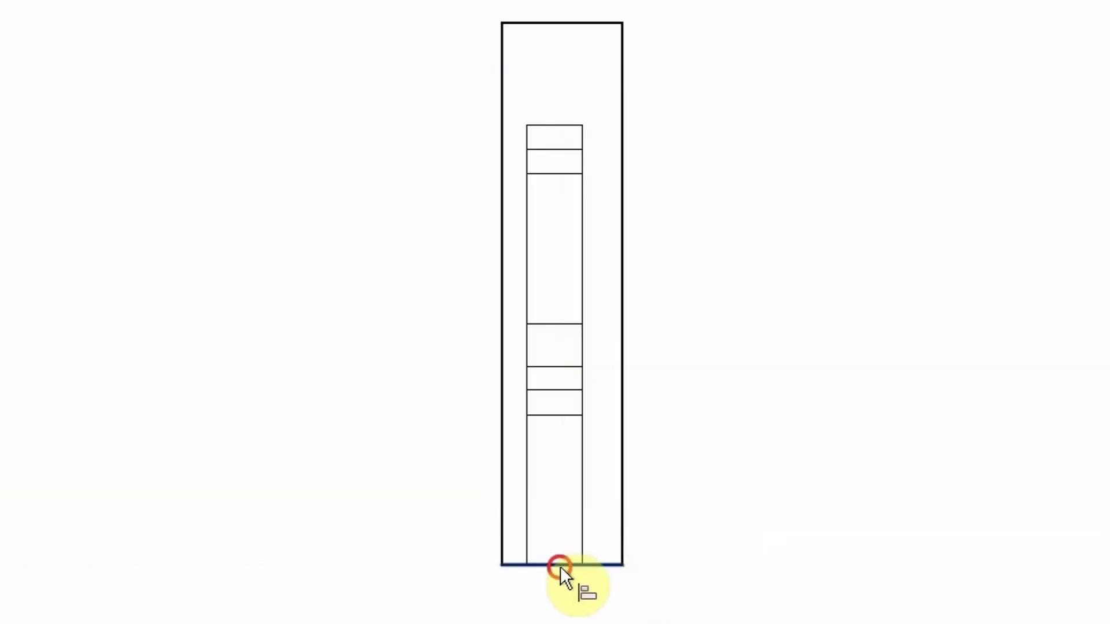
{"action": "left_click", "coordinate": [548, 411]}
{"action": "left_click", "coordinate": [546, 565]}
{"action": "left_click", "coordinate": [549, 386]}
{"action": "left_click", "coordinate": [553, 564]}
{"action": "left_click", "coordinate": [546, 367]}
{"action": "key", "text": "Escape"}
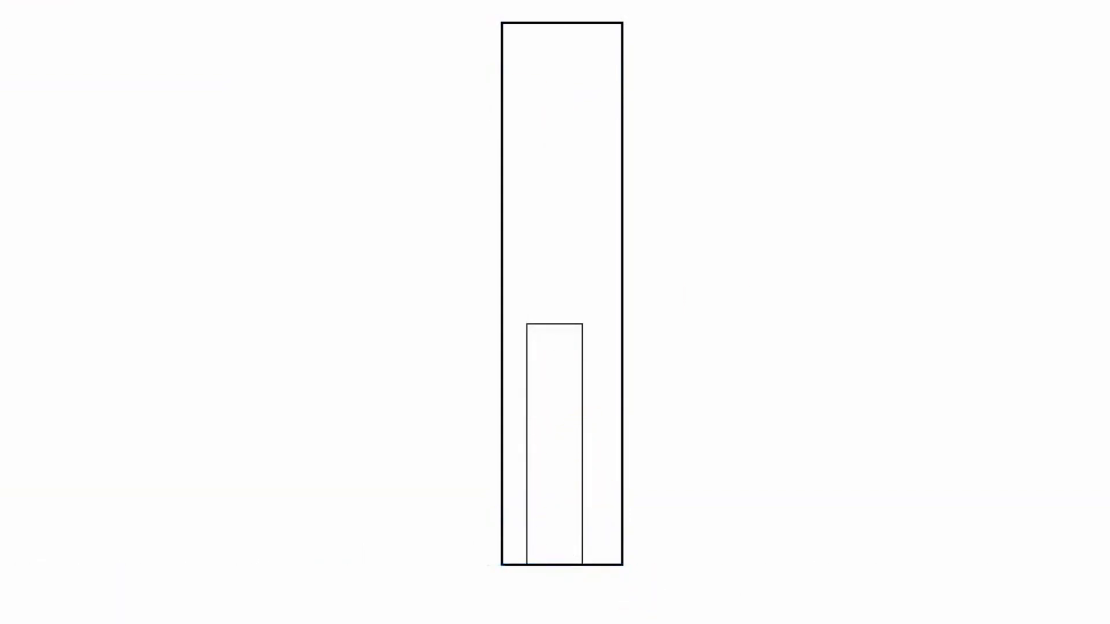
- Cut a horizontal building section across the lower part of the footing and the stacked forms, starting left of the footing
{"action": "left_click", "coordinate": [279, 15]}
{"action": "left_click", "coordinate": [294, 36]}
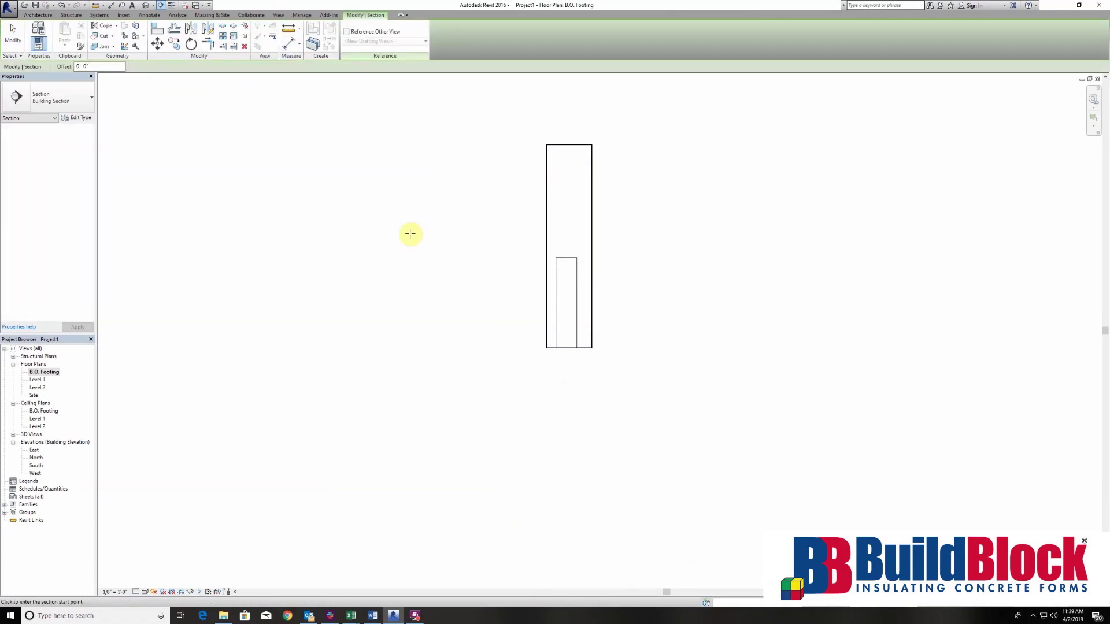
{"action": "left_click", "coordinate": [471, 321]}
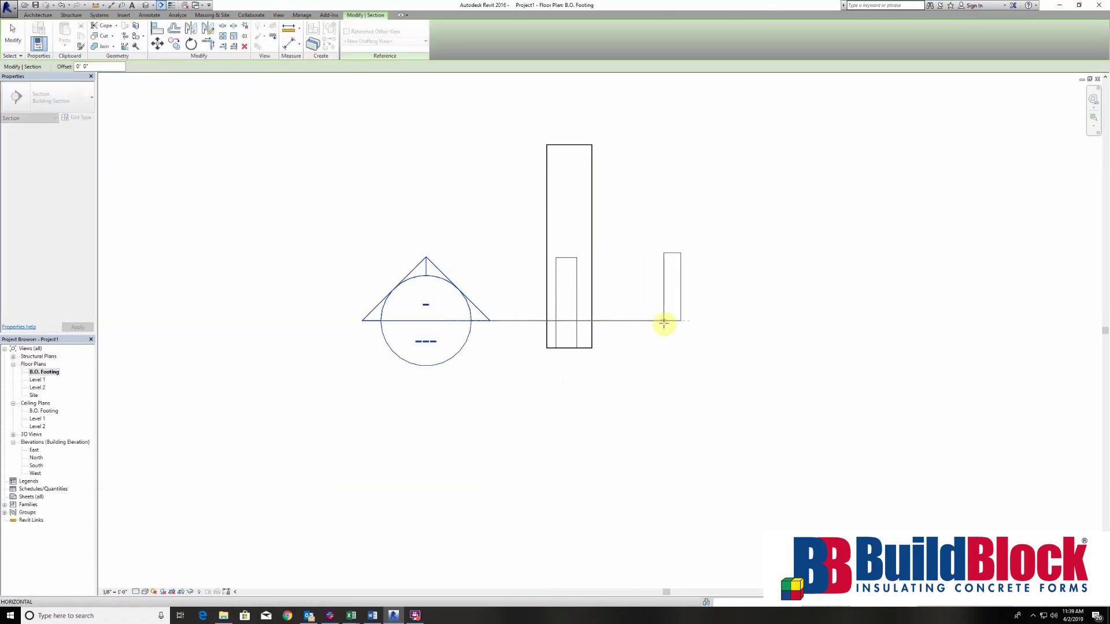
{"action": "left_click", "coordinate": [664, 322]}
{"action": "key", "text": "Escape"}
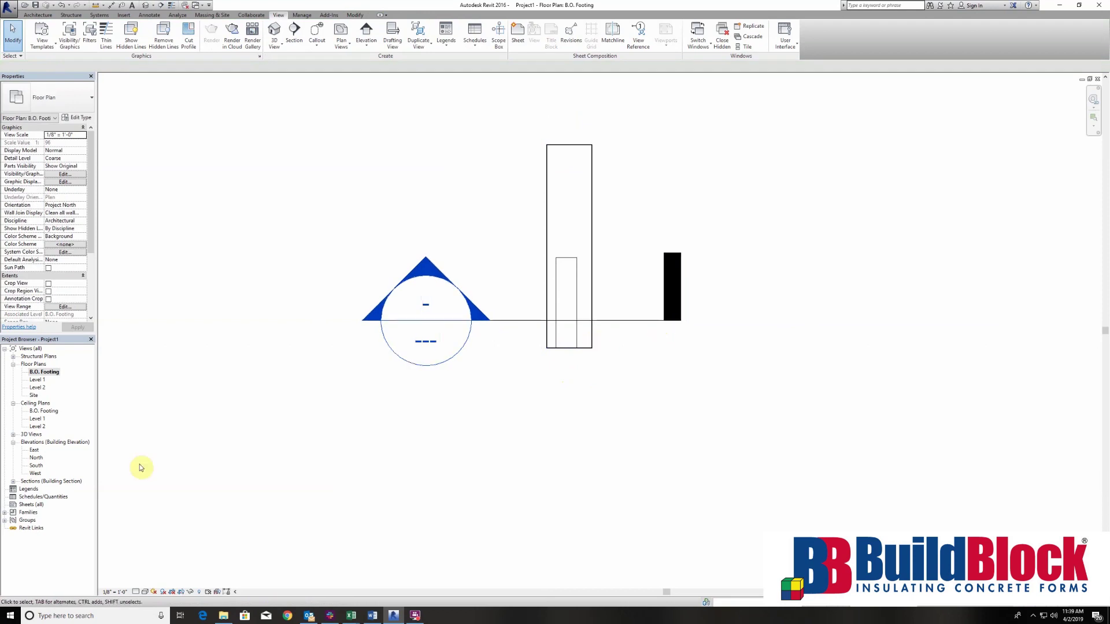
- Rename the new building section view to "ICF wall section"
{"action": "left_click", "coordinate": [13, 481]}
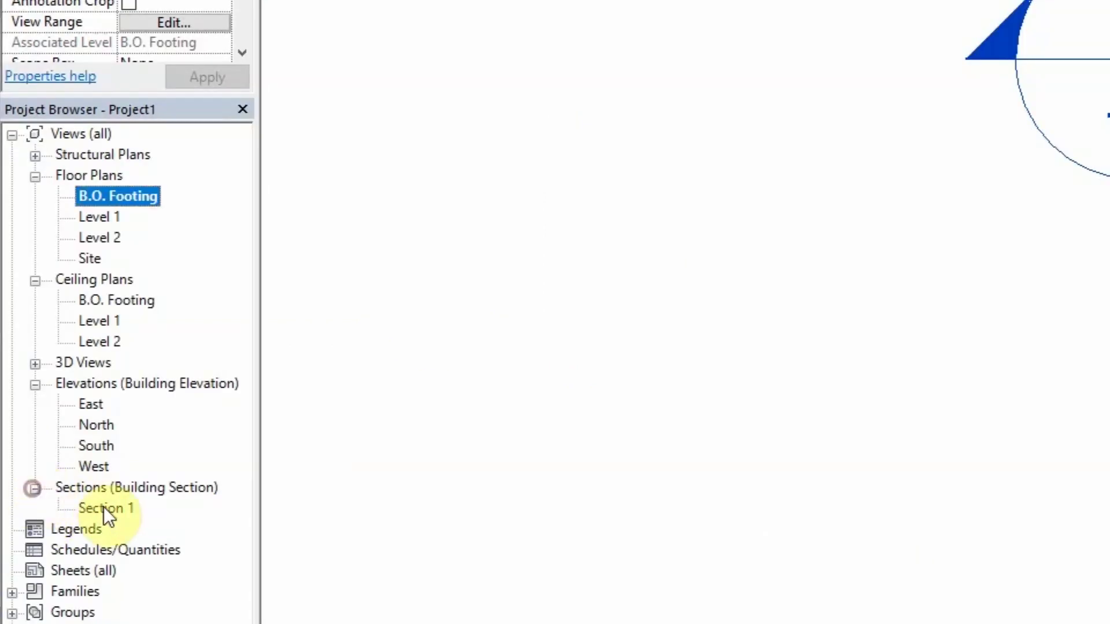
{"action": "left_click", "coordinate": [40, 488]}
{"action": "right_click", "coordinate": [105, 508]}
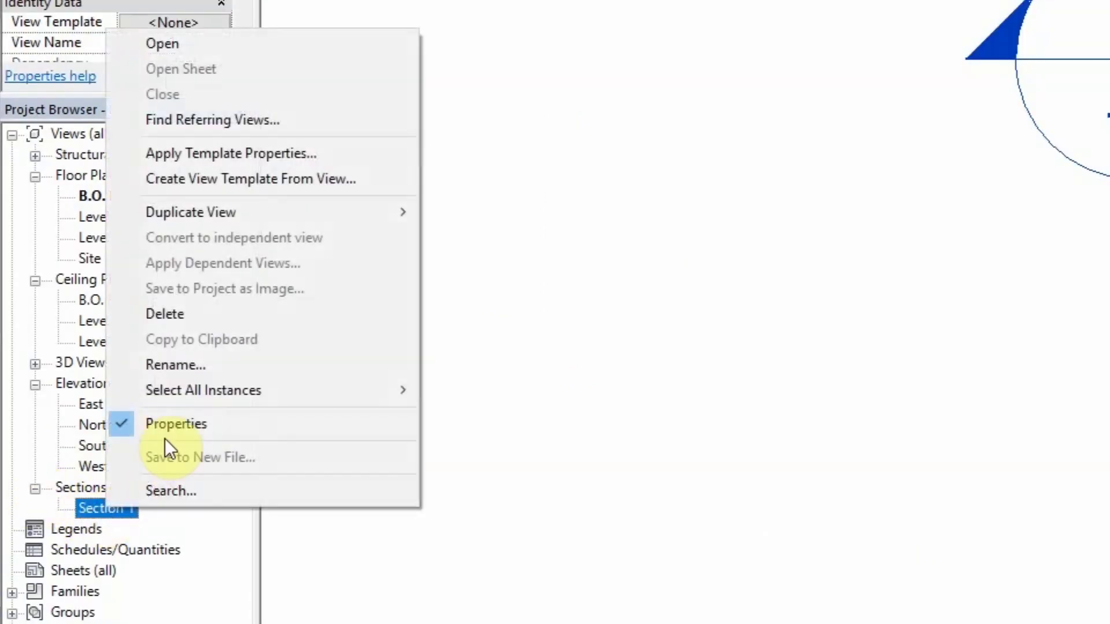
{"action": "left_click", "coordinate": [196, 367]}
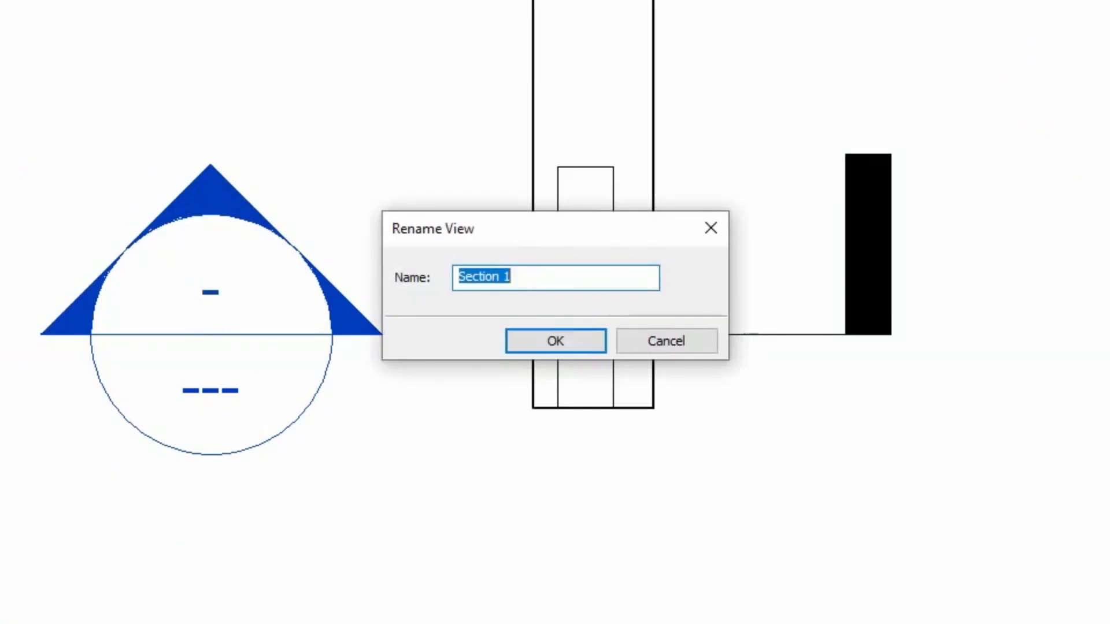
{"action": "type", "text": "ICF wall section"}
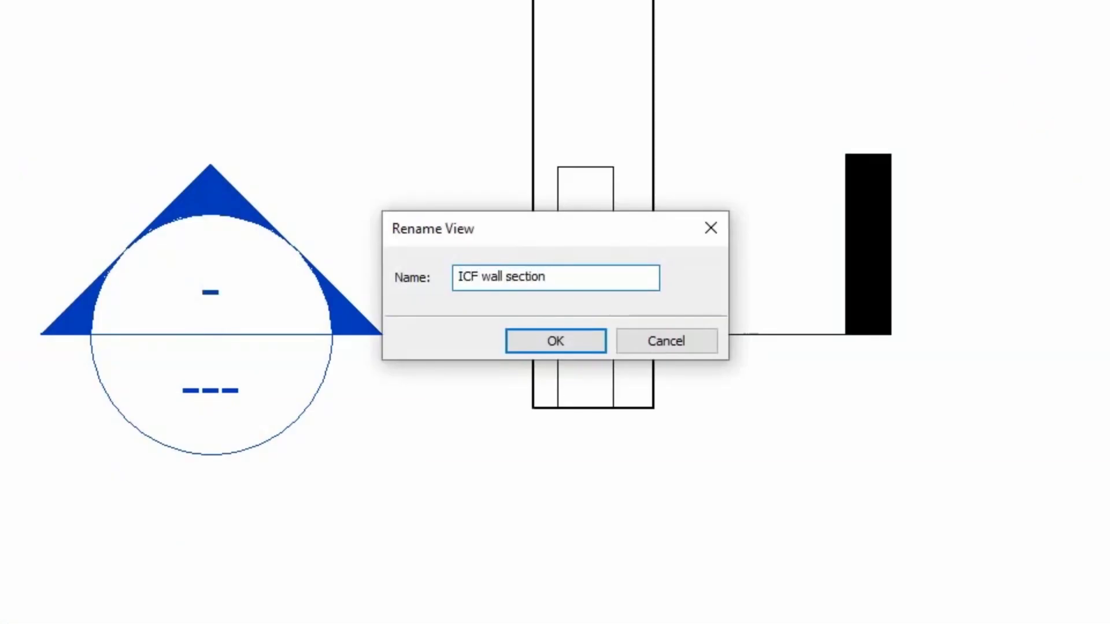
{"action": "key", "text": "Return"}
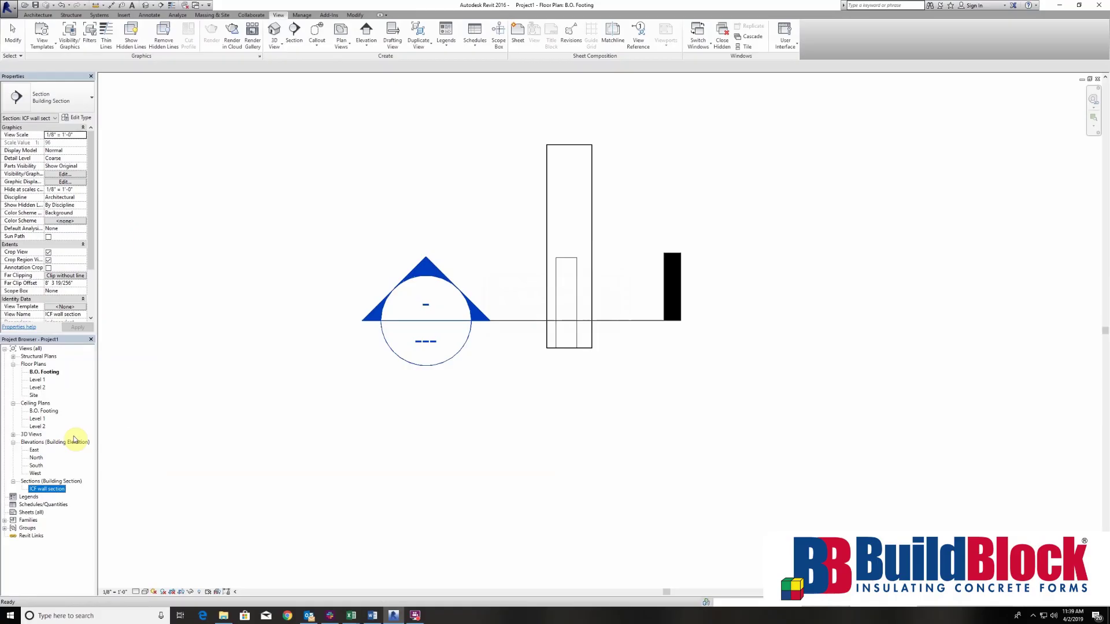
- Open the ICF wall section view and set its detail level to Fine
{"action": "double_click", "coordinate": [52, 490]}
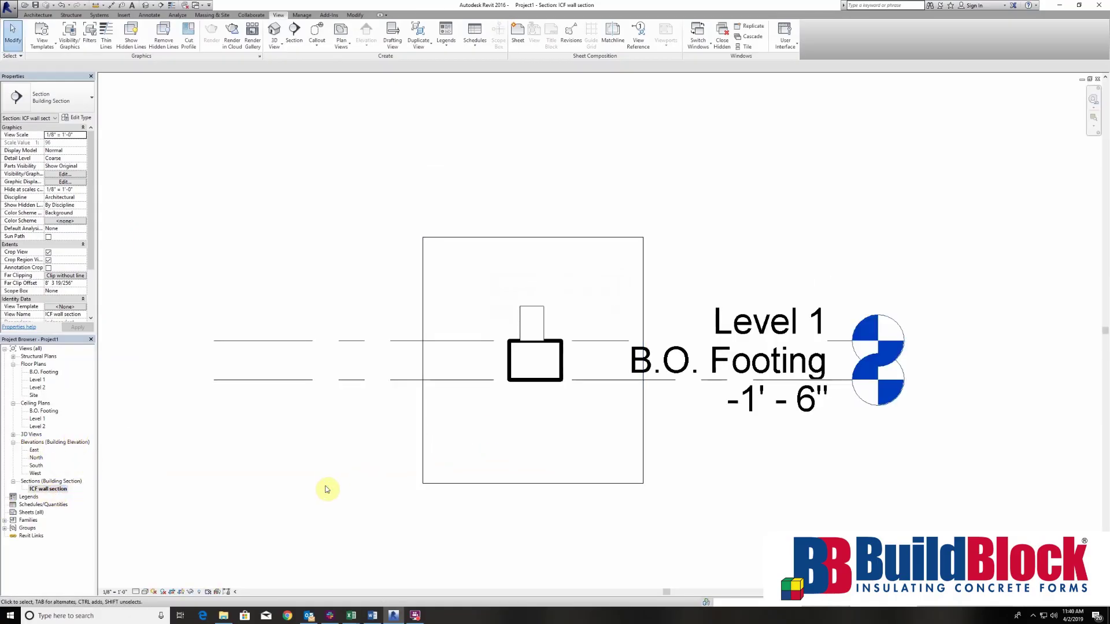
{"action": "left_click", "coordinate": [136, 592]}
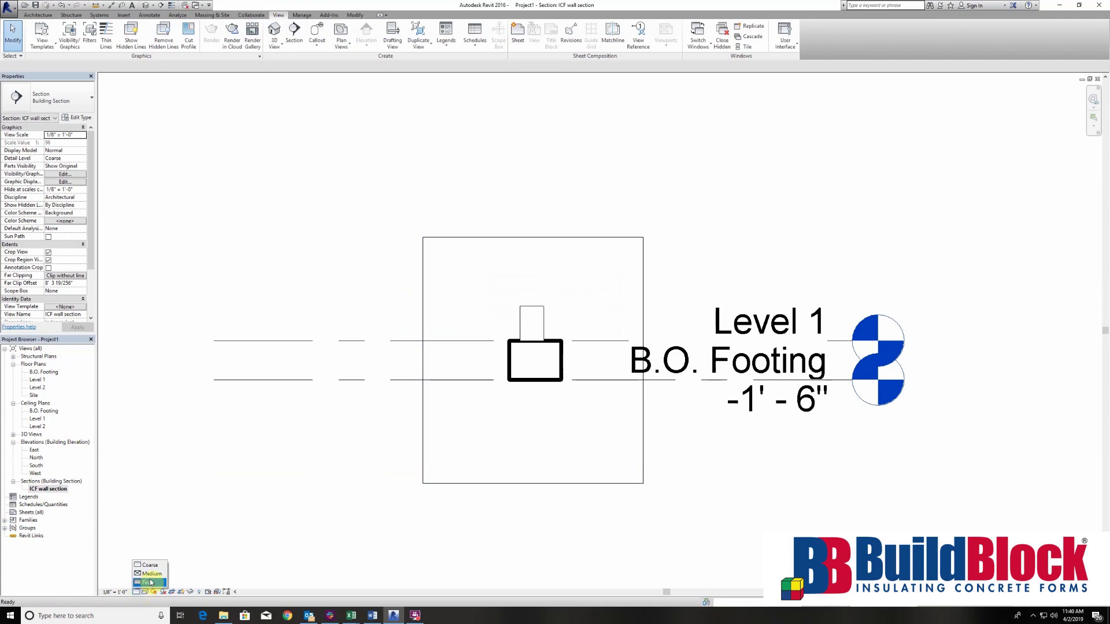
{"action": "left_click", "coordinate": [151, 582]}
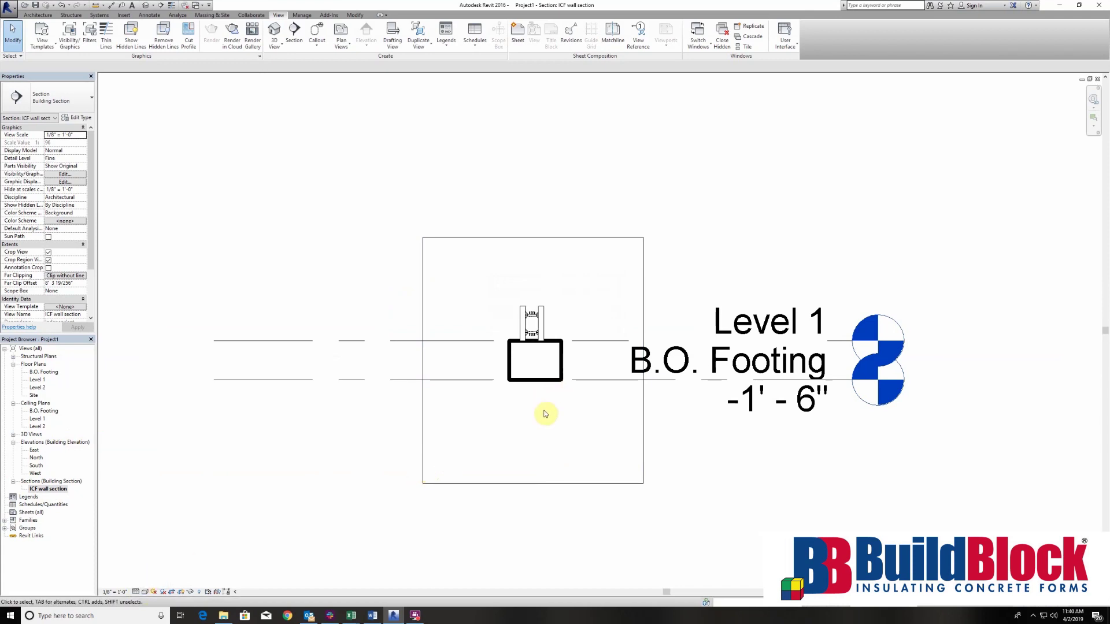
- Set the offset of one of the overlapping 6" Straight Forms on the footing to 16"
{"action": "middle_click_drag", "start_coordinate": [547, 432], "coordinate": [526, 434]}
{"action": "scroll", "coordinate": [518, 347], "scroll_direction": "up", "scroll_amount": 2}
{"action": "left_click", "coordinate": [520, 315]}
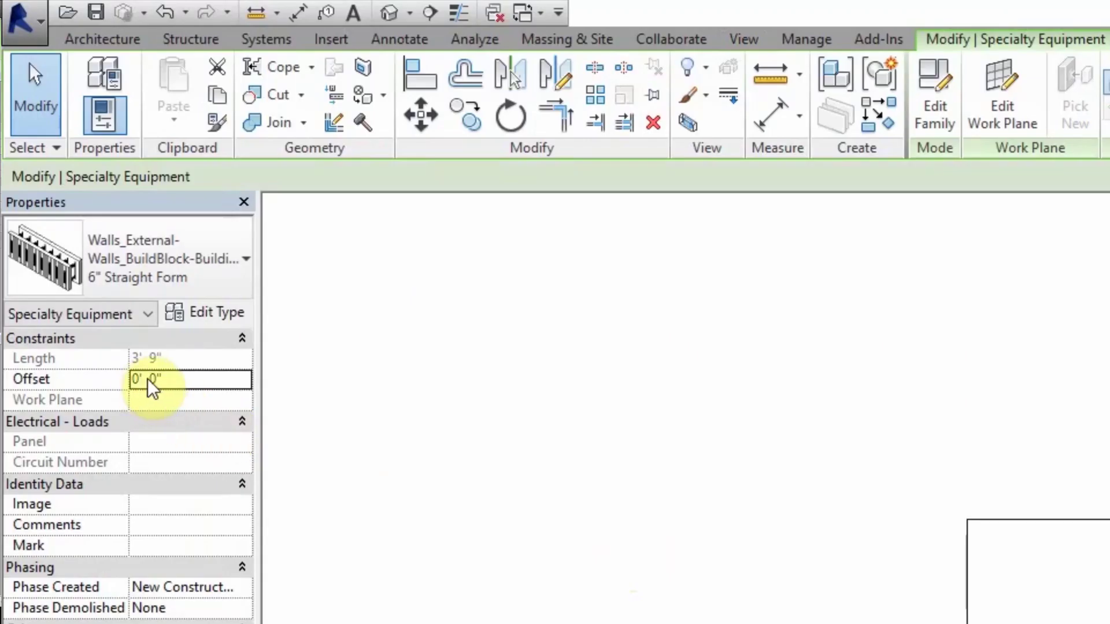
{"action": "left_click", "coordinate": [178, 381]}
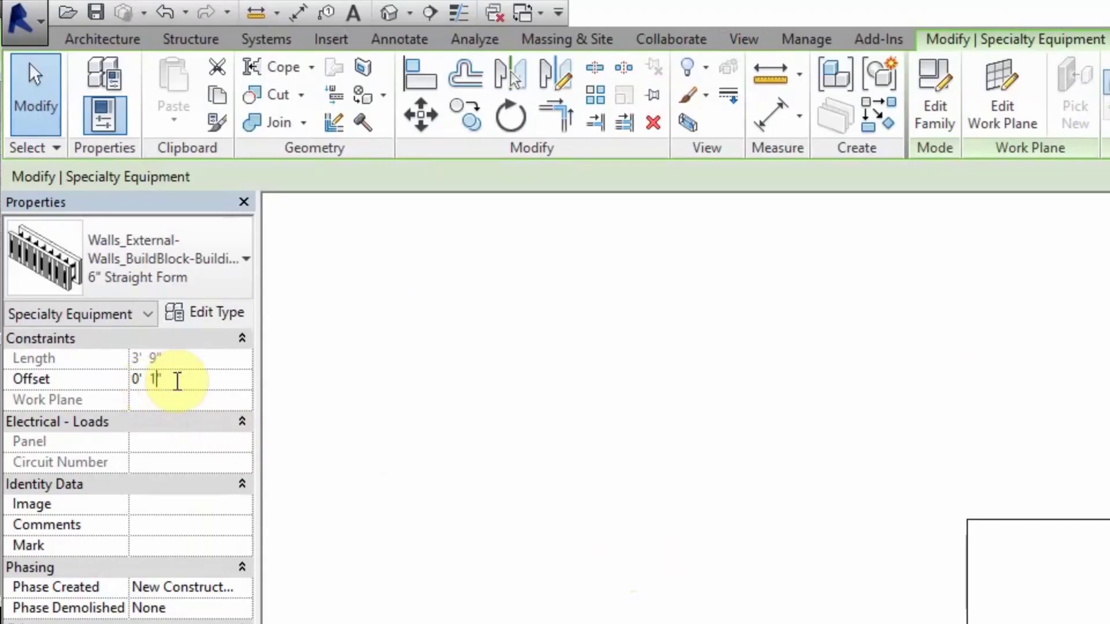
{"action": "type", "text": "16"}
{"action": "key", "text": "Return"}
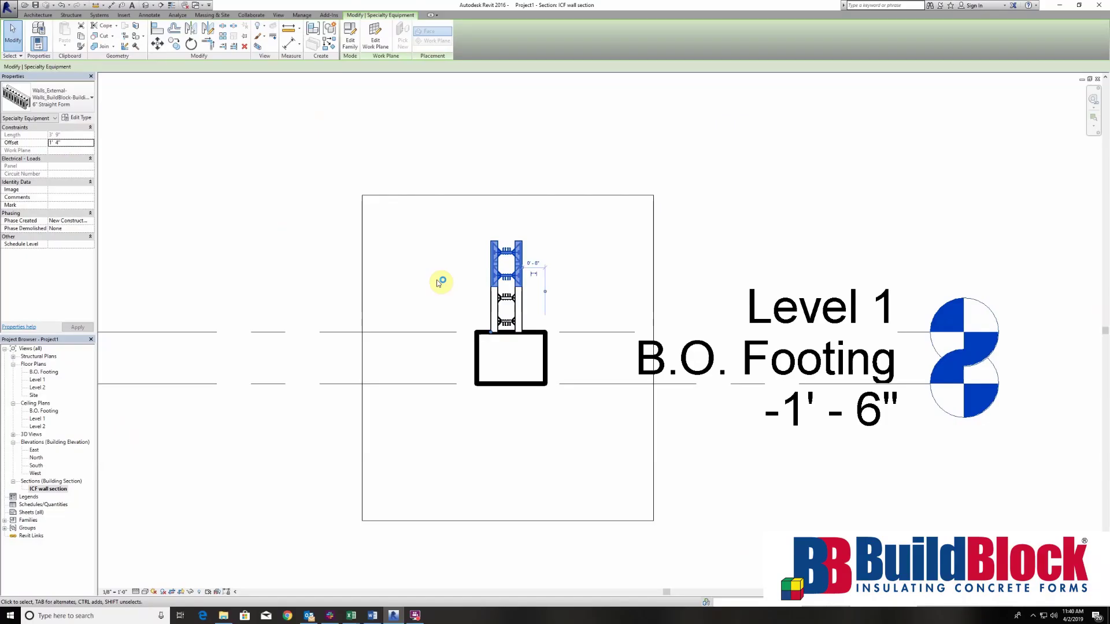
- Set another overlapping straight form's offset to 2' 8" and extend the section's crop region upward well above the stack
{"action": "left_click", "coordinate": [1109, 623]}
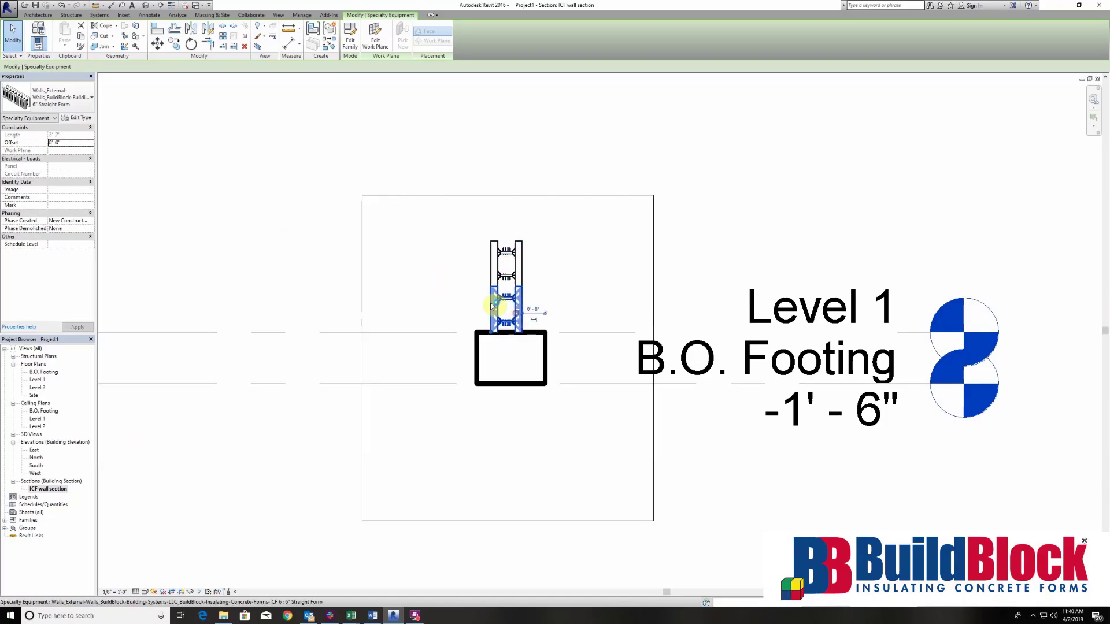
{"action": "left_click", "coordinate": [58, 144]}
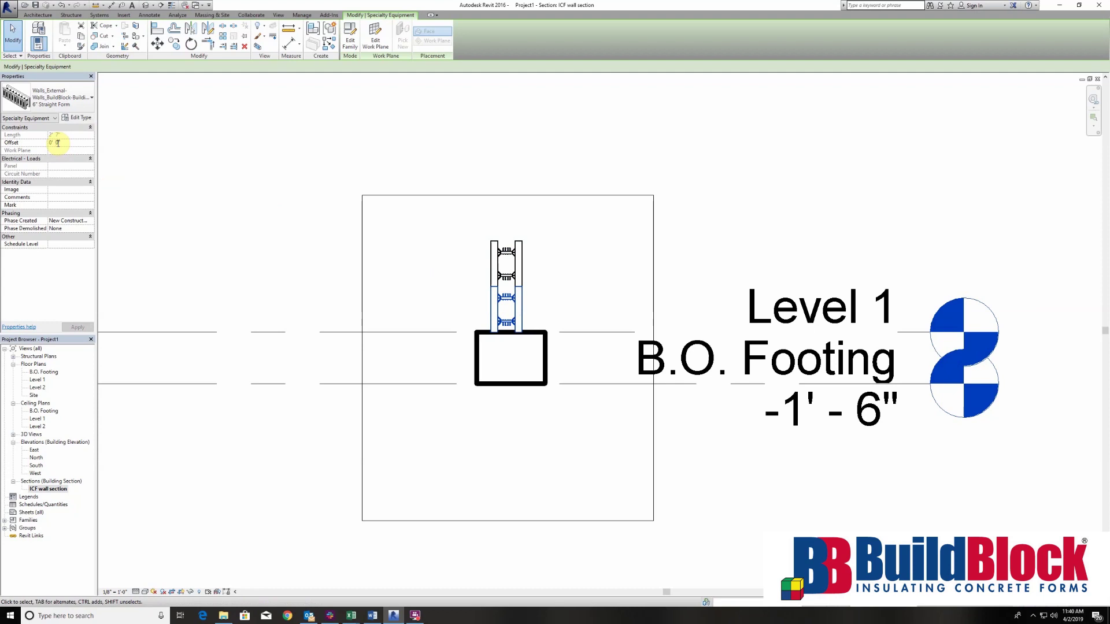
{"action": "type", "text": "2'8"}
{"action": "key", "text": "Return"}
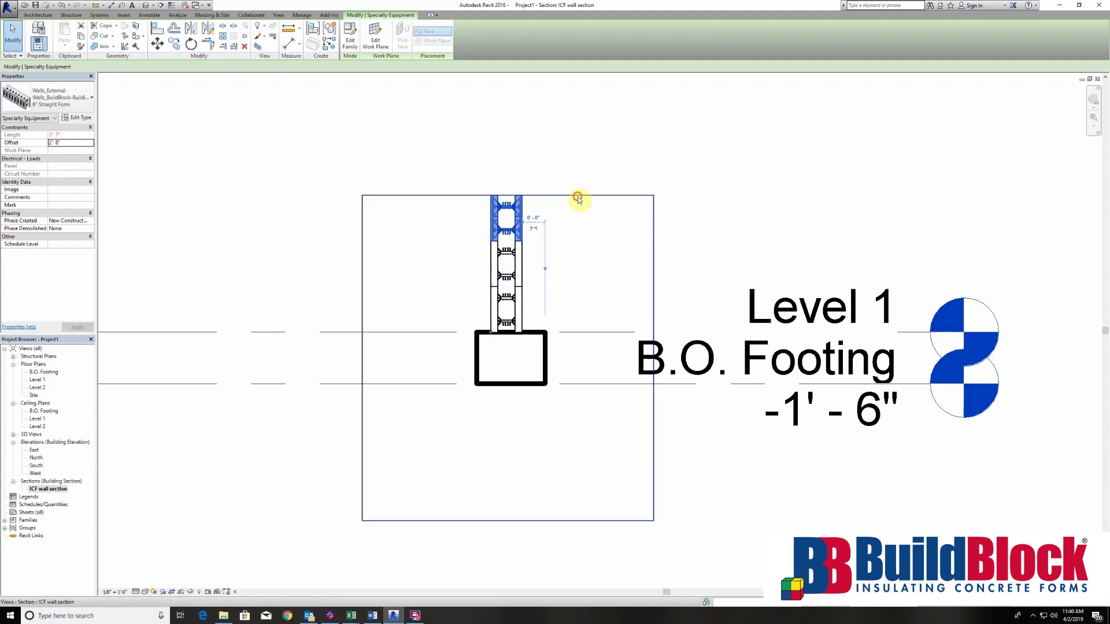
{"action": "left_click", "coordinate": [576, 196]}
{"action": "left_click_drag", "start_coordinate": [507, 195], "coordinate": [506, 115]}
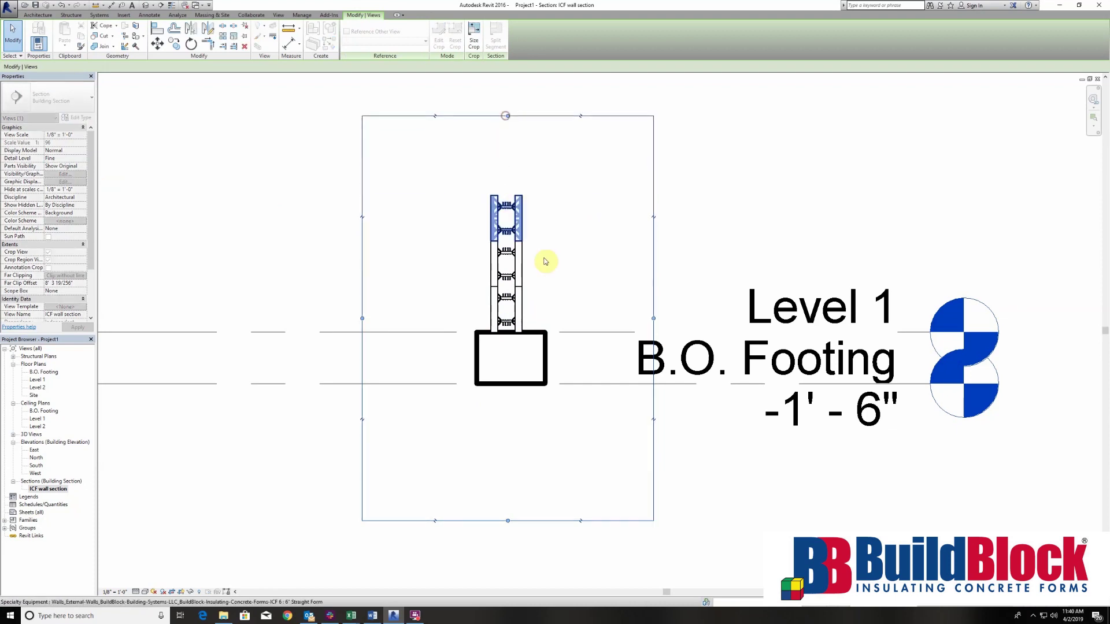
- Set the offset of one more overlapping straight form at the base of the stack to 48"
{"action": "left_click", "coordinate": [510, 304]}
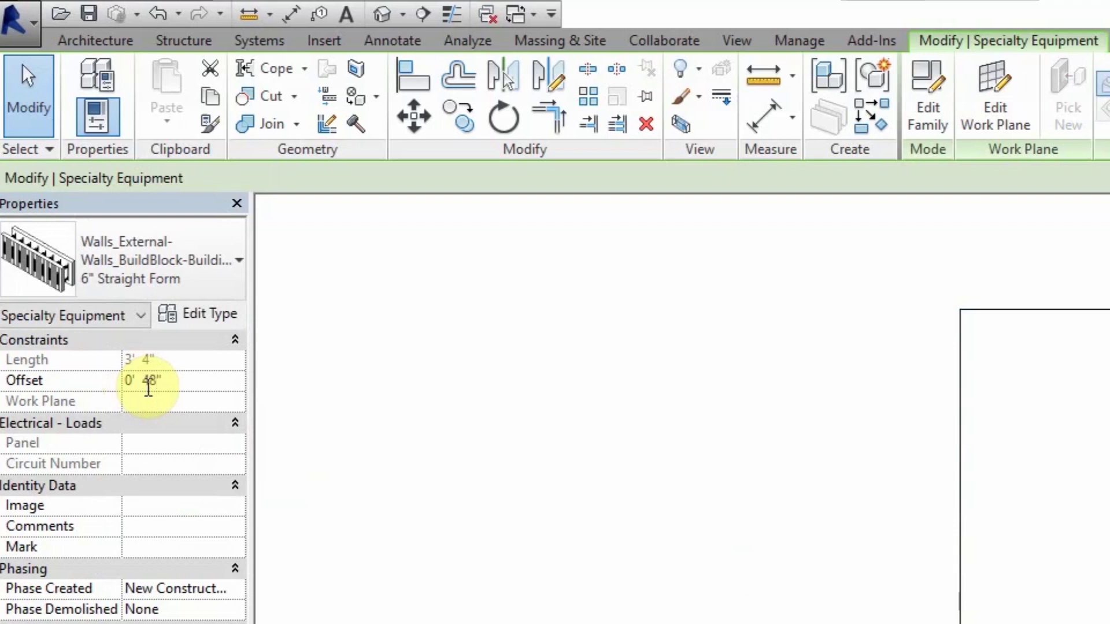
{"action": "key", "text": "Return"}
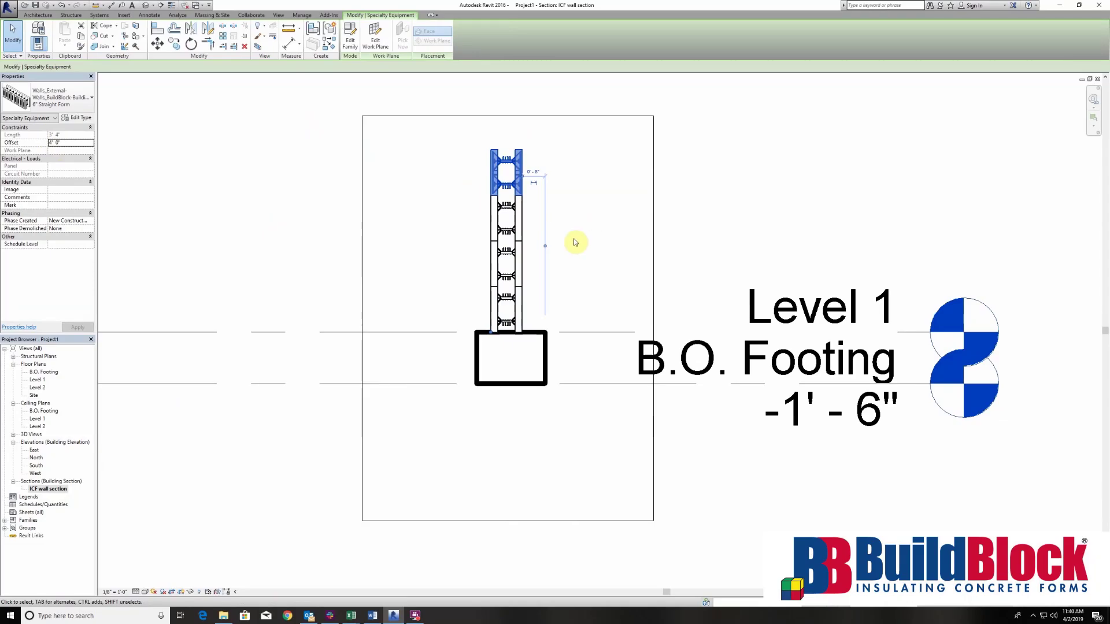
{"action": "left_click", "coordinate": [562, 263]}
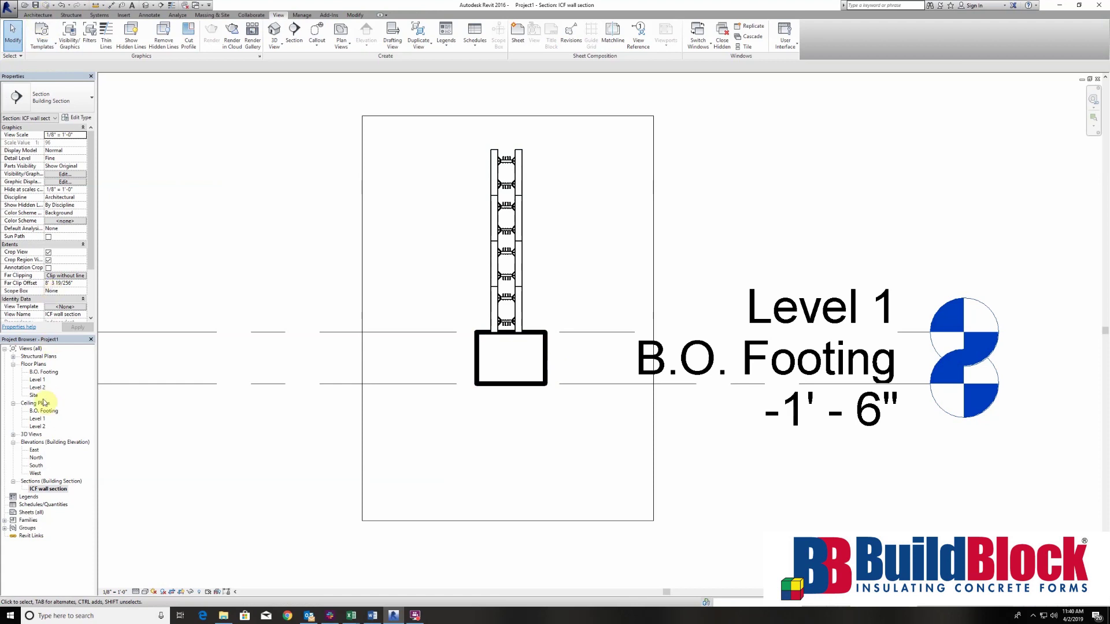
- Open the B.O. Footing floor plan and set its detail level to Fine
{"action": "double_click", "coordinate": [42, 373]}
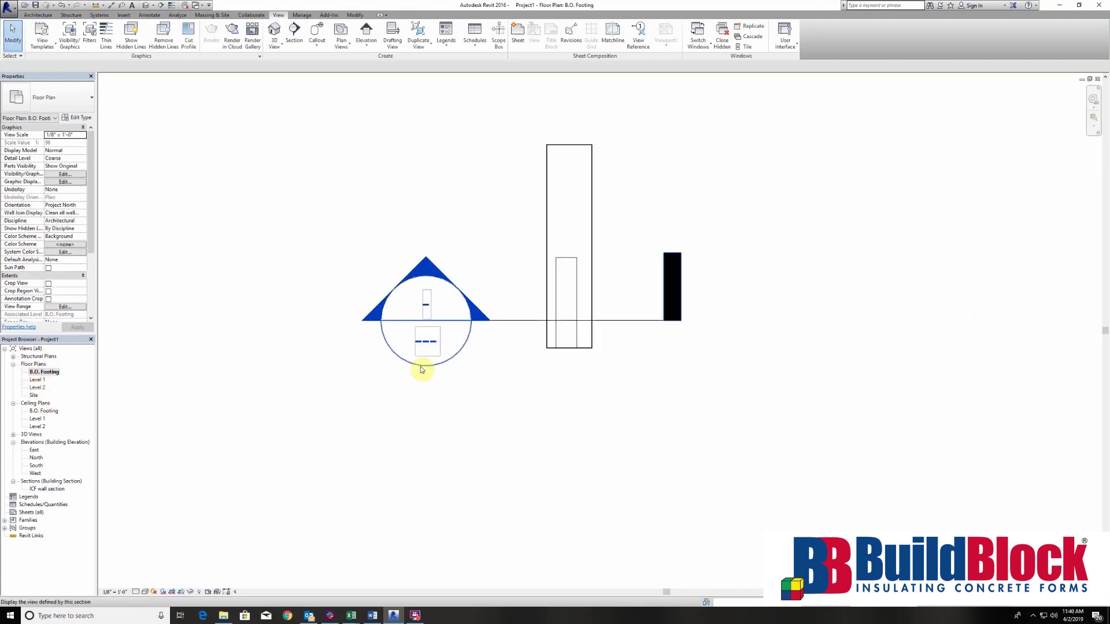
{"action": "left_click", "coordinate": [137, 594]}
{"action": "left_click", "coordinate": [152, 583]}
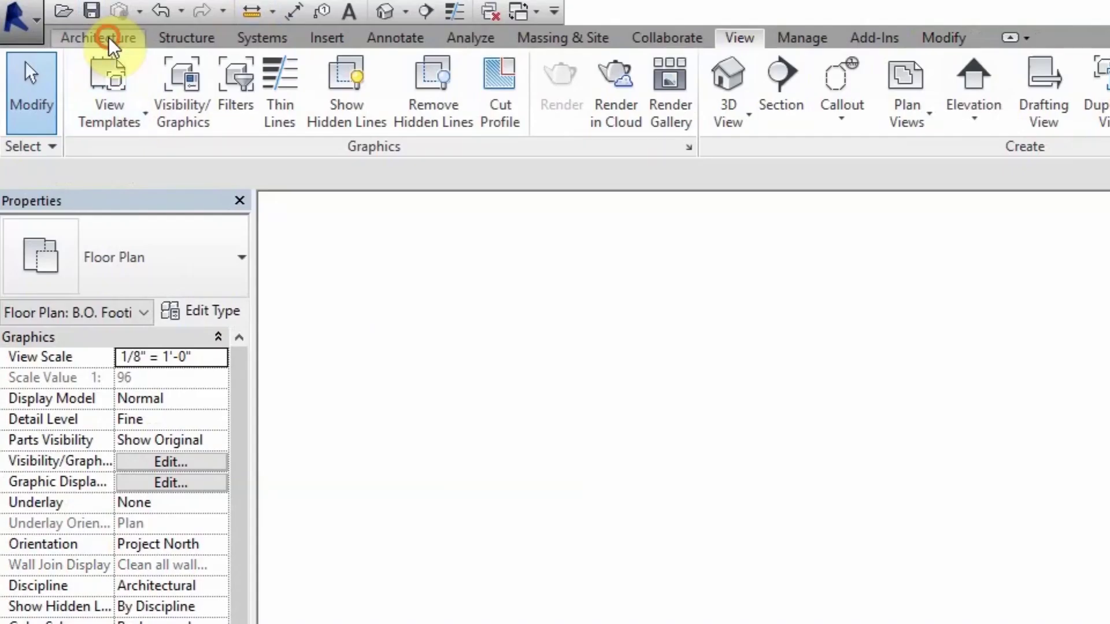
- Draw a Generic - 6" basic wall along the center of the form cavity, from the upper web to the lower end
{"action": "left_click", "coordinate": [110, 46]}
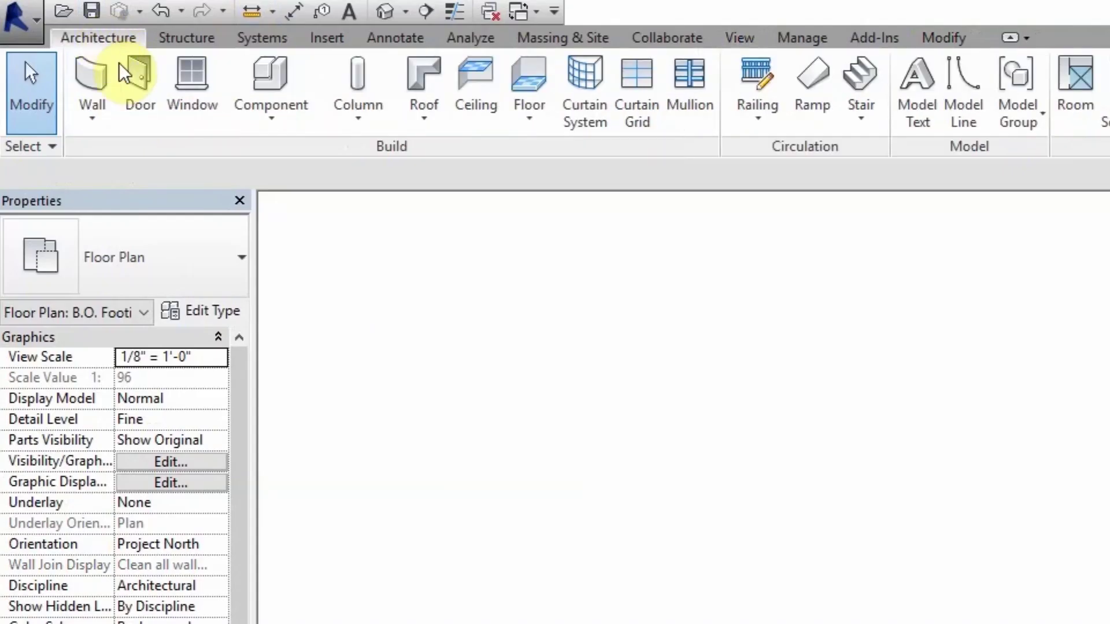
{"action": "left_click", "coordinate": [92, 107]}
{"action": "left_click", "coordinate": [211, 257]}
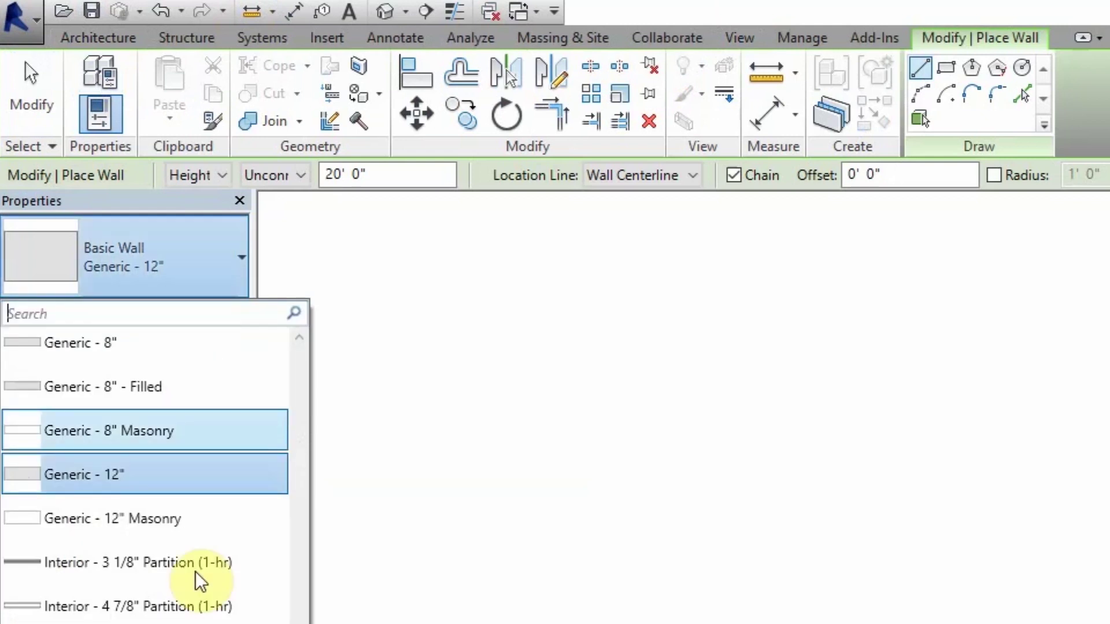
{"action": "scroll", "coordinate": [168, 575], "scroll_direction": "up", "scroll_amount": 2}
{"action": "left_click", "coordinate": [133, 431]}
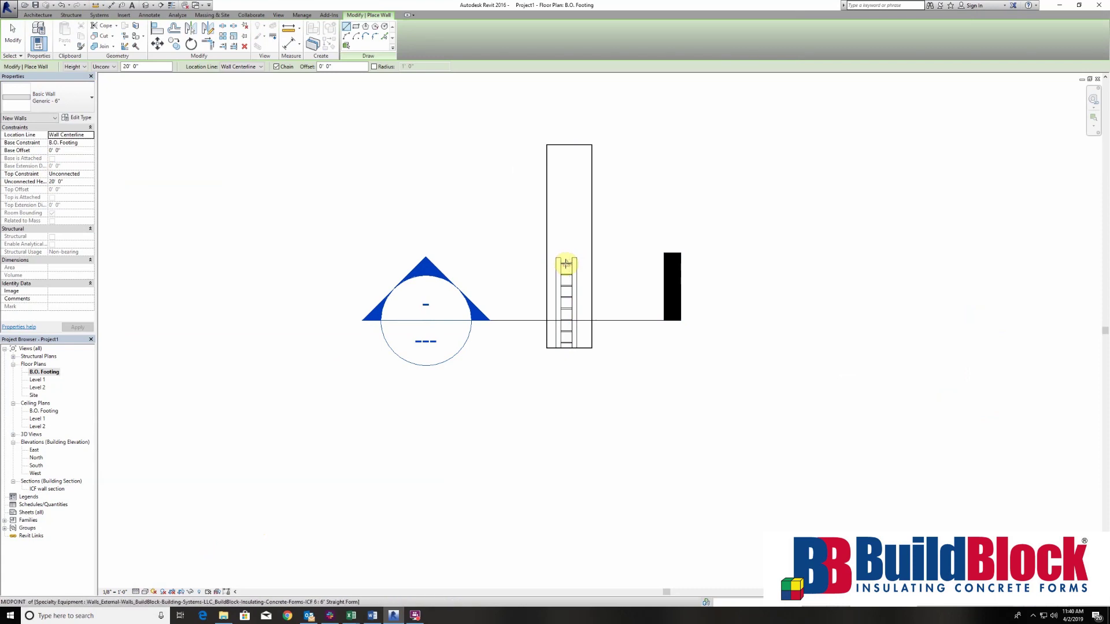
{"action": "left_click", "coordinate": [566, 263]}
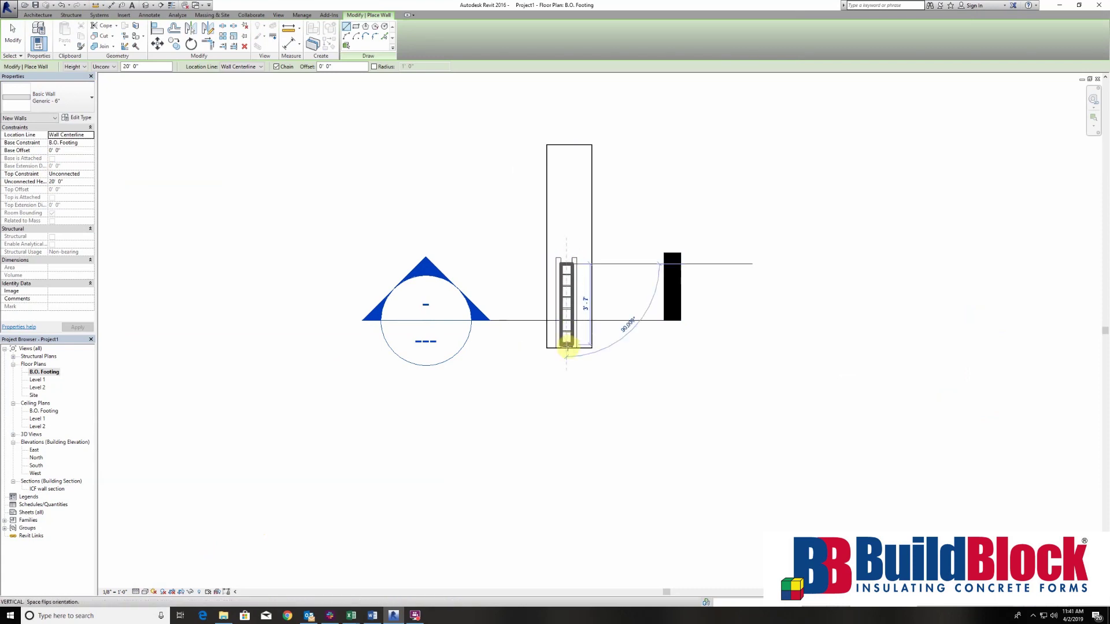
{"action": "left_click", "coordinate": [567, 345]}
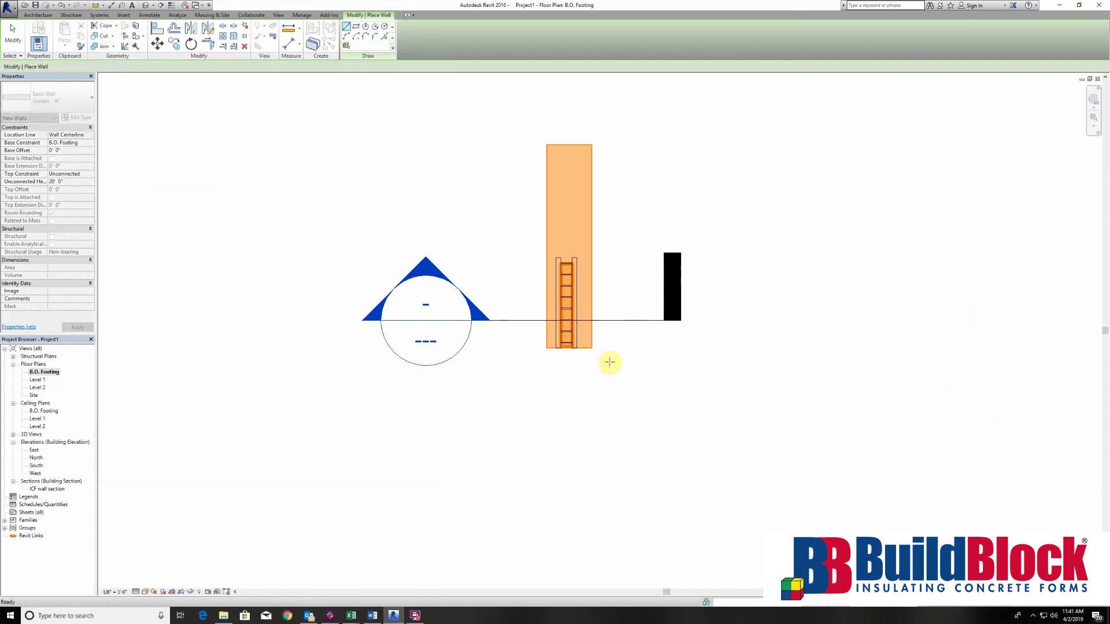
{"action": "key", "text": "Escape"}
{"action": "key", "text": "Escape"}
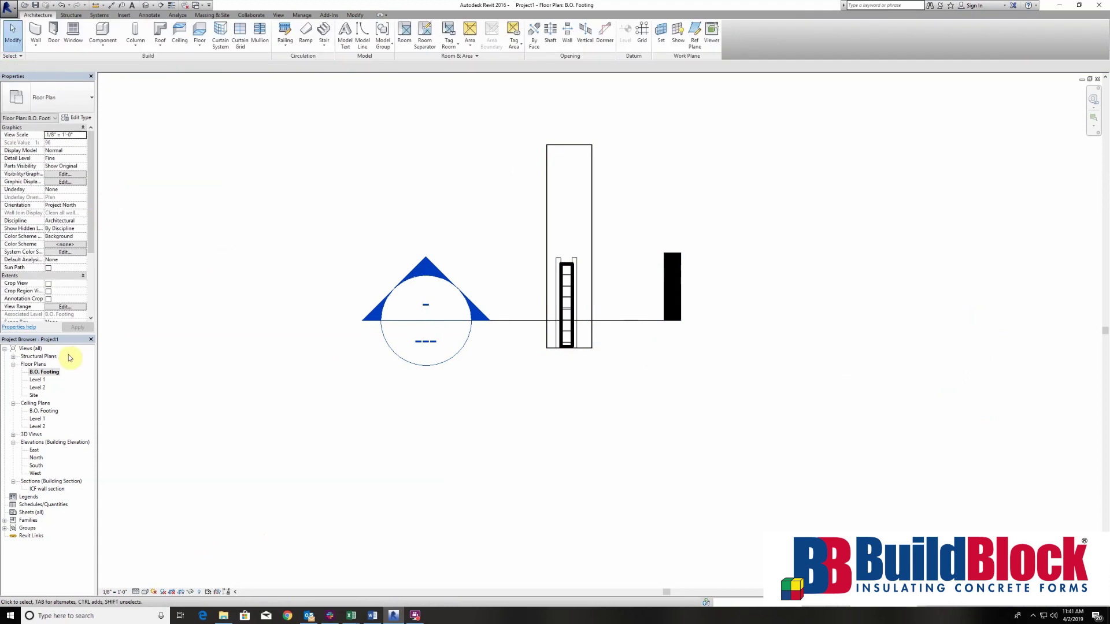
- Open the ICF wall section view and set the 6" wall's unconnected height to 5' 4"
{"action": "double_click", "coordinate": [39, 489]}
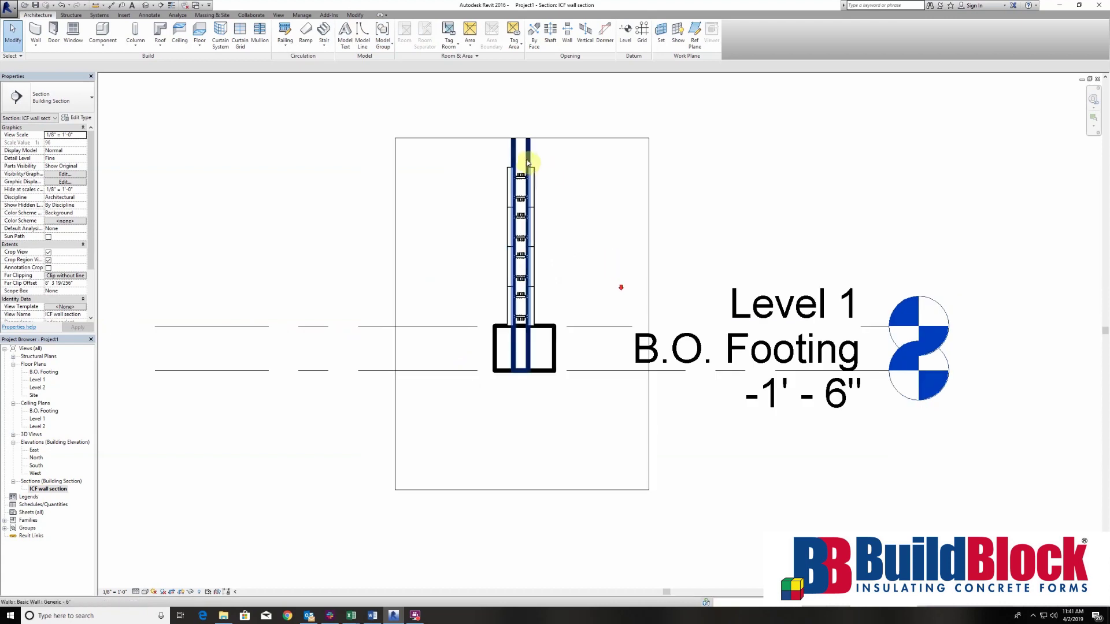
{"action": "left_click", "coordinate": [526, 153]}
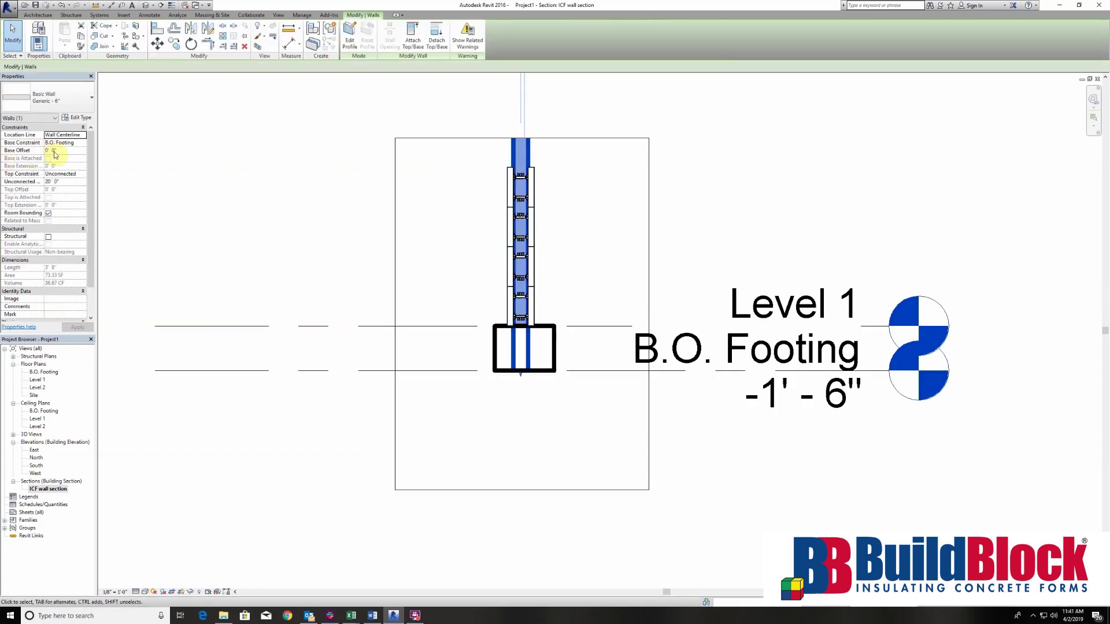
{"action": "left_click", "coordinate": [50, 182]}
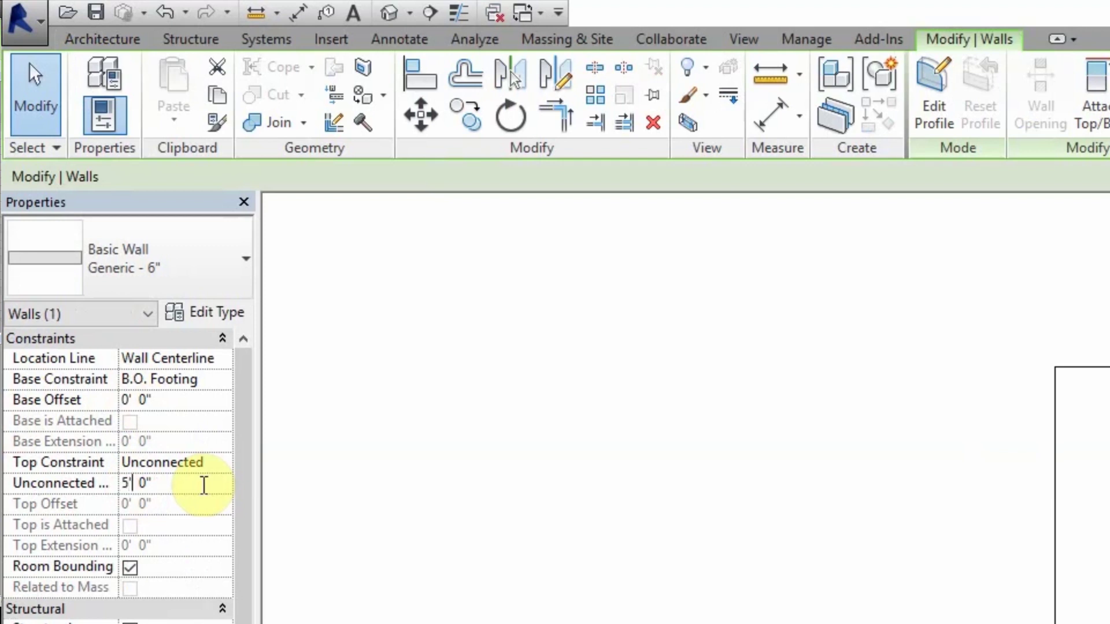
{"action": "type", "text": "4"}
{"action": "key", "text": "Return"}
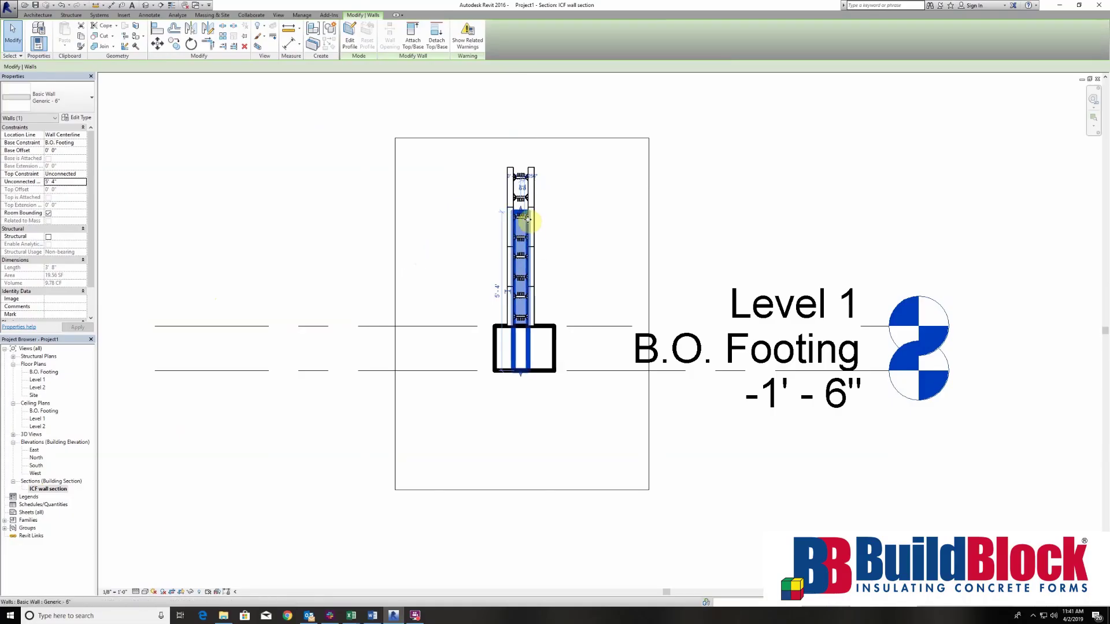
- Set the 6" wall's base constraint to Level 1 so it starts on top of the footing
{"action": "left_click", "coordinate": [82, 144]}
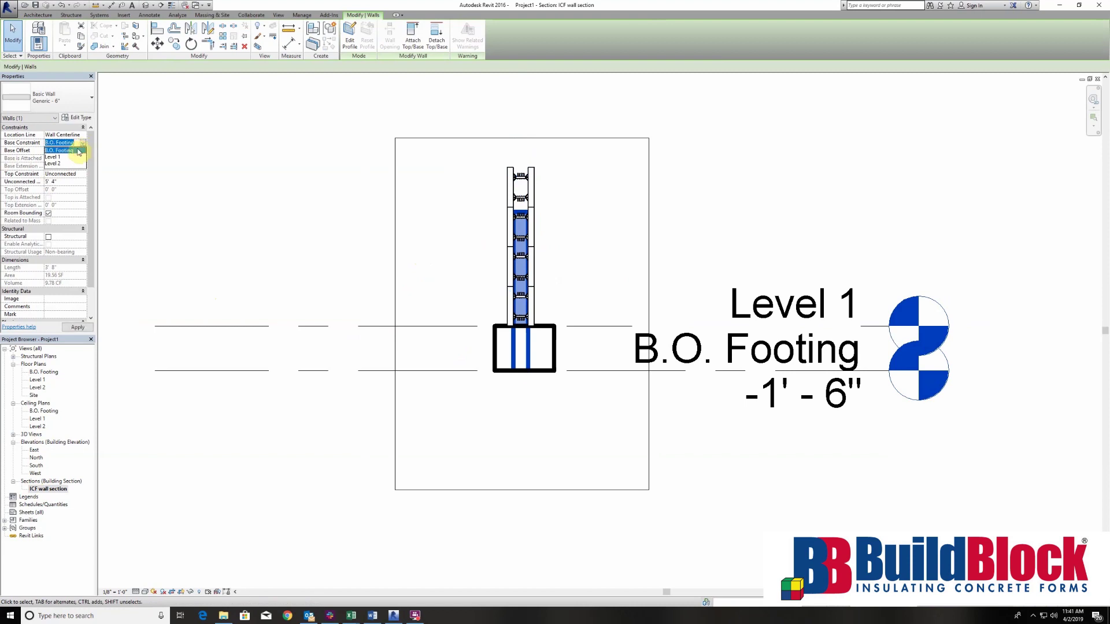
{"action": "left_click", "coordinate": [62, 158]}
{"action": "left_click", "coordinate": [576, 260]}
{"action": "scroll", "coordinate": [576, 260], "scroll_direction": "up", "scroll_amount": 1}
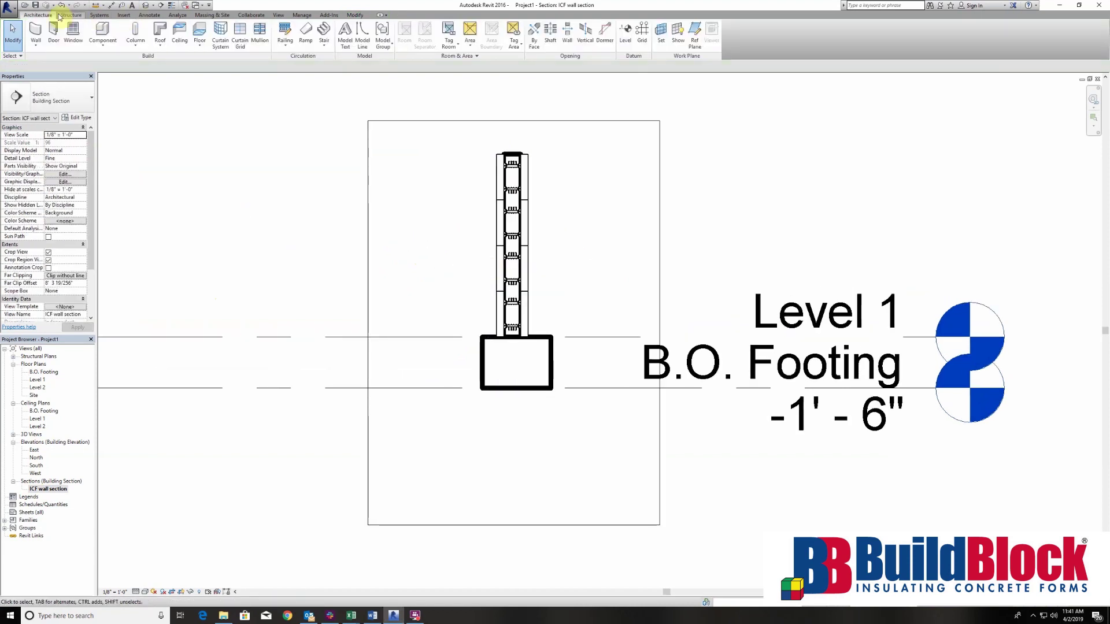
- Set the cut line weight of the Walls category to 1 in the project's object styles
{"action": "left_click", "coordinate": [304, 15]}
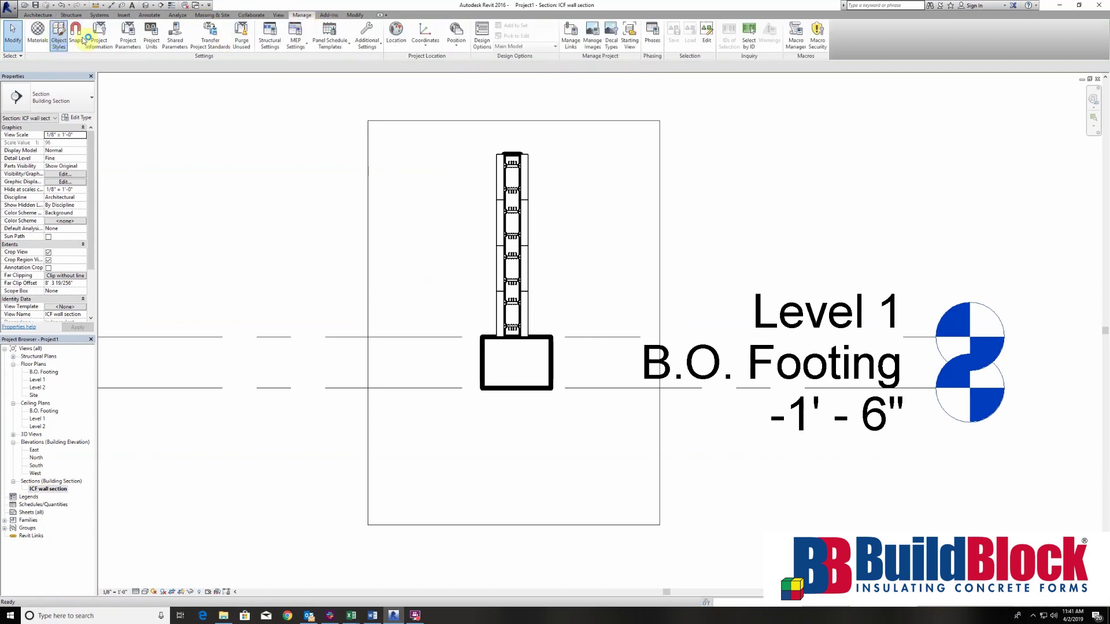
{"action": "left_click", "coordinate": [58, 36]}
{"action": "scroll", "coordinate": [725, 233], "scroll_direction": "down", "scroll_amount": 5}
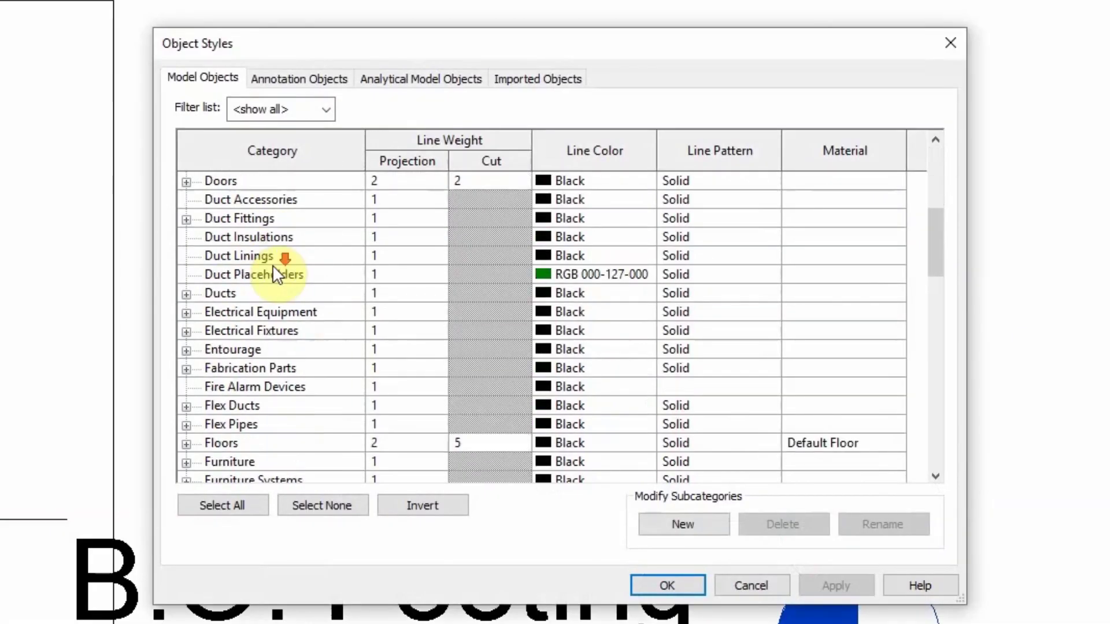
{"action": "scroll", "coordinate": [272, 264], "scroll_direction": "down", "scroll_amount": 6}
{"action": "left_click_drag", "start_coordinate": [934, 303], "coordinate": [936, 417]}
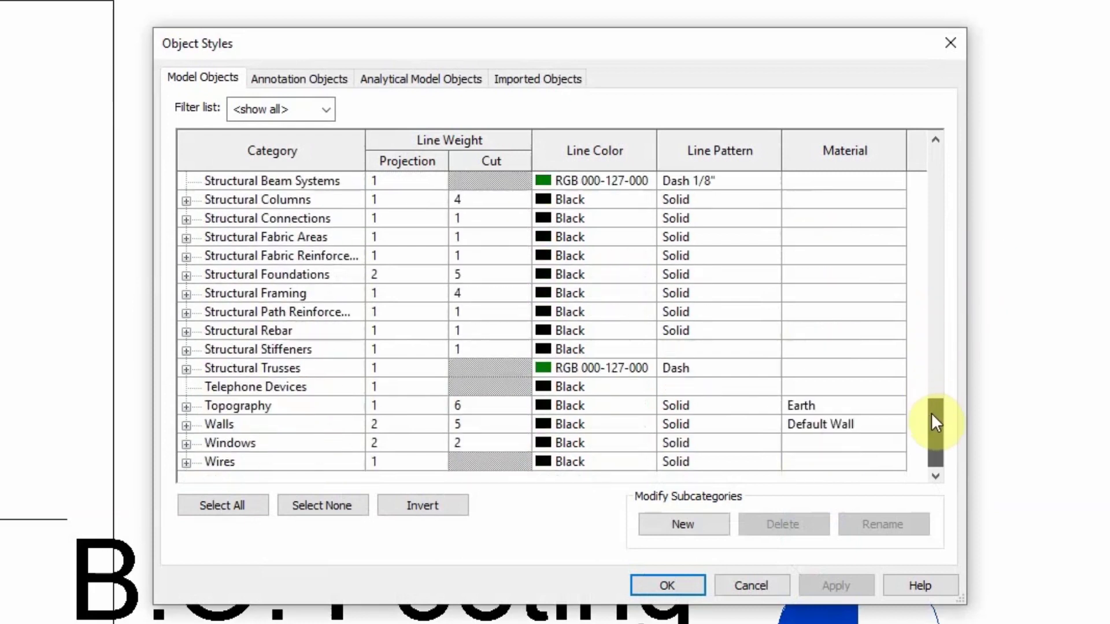
{"action": "left_click", "coordinate": [187, 424]}
{"action": "left_click", "coordinate": [487, 403]}
{"action": "left_click", "coordinate": [522, 399]}
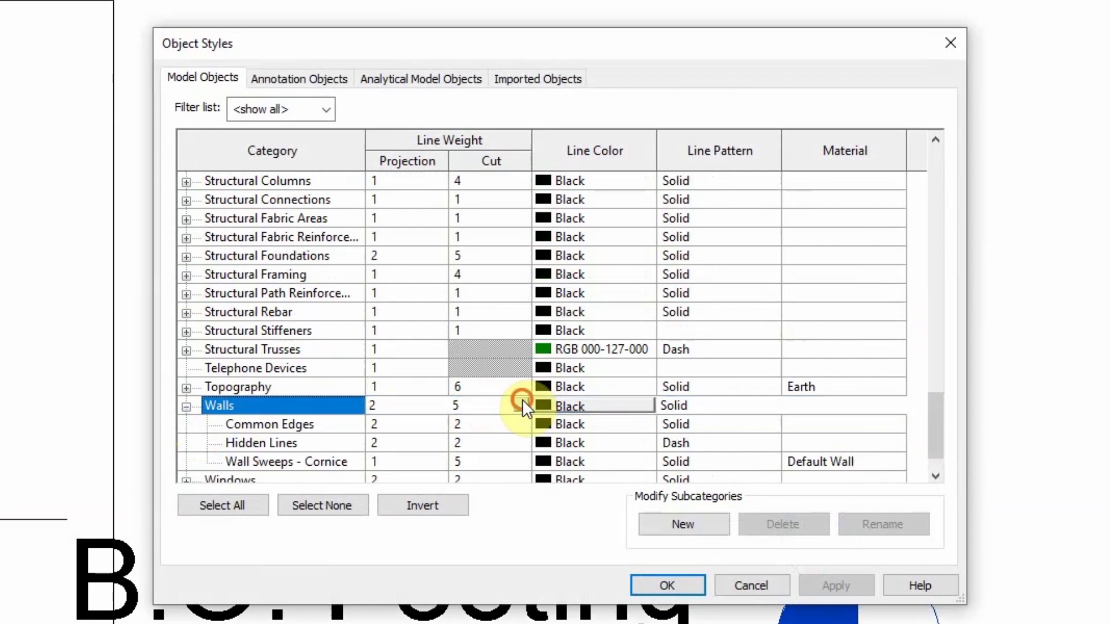
{"action": "left_click", "coordinate": [521, 405]}
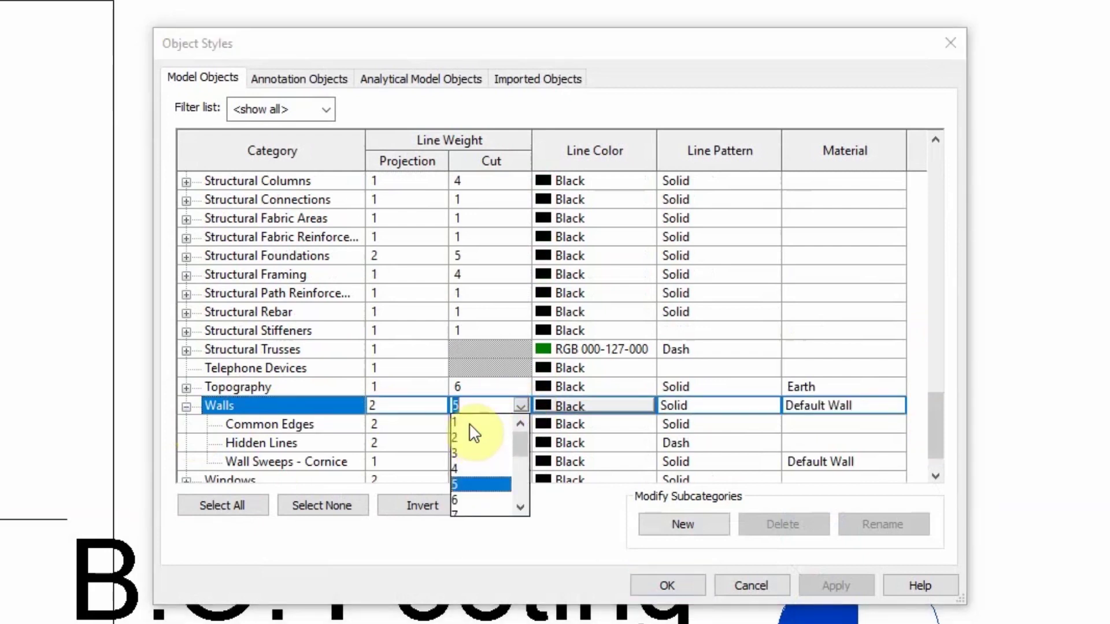
{"action": "left_click", "coordinate": [466, 424]}
{"action": "left_click", "coordinate": [824, 581]}
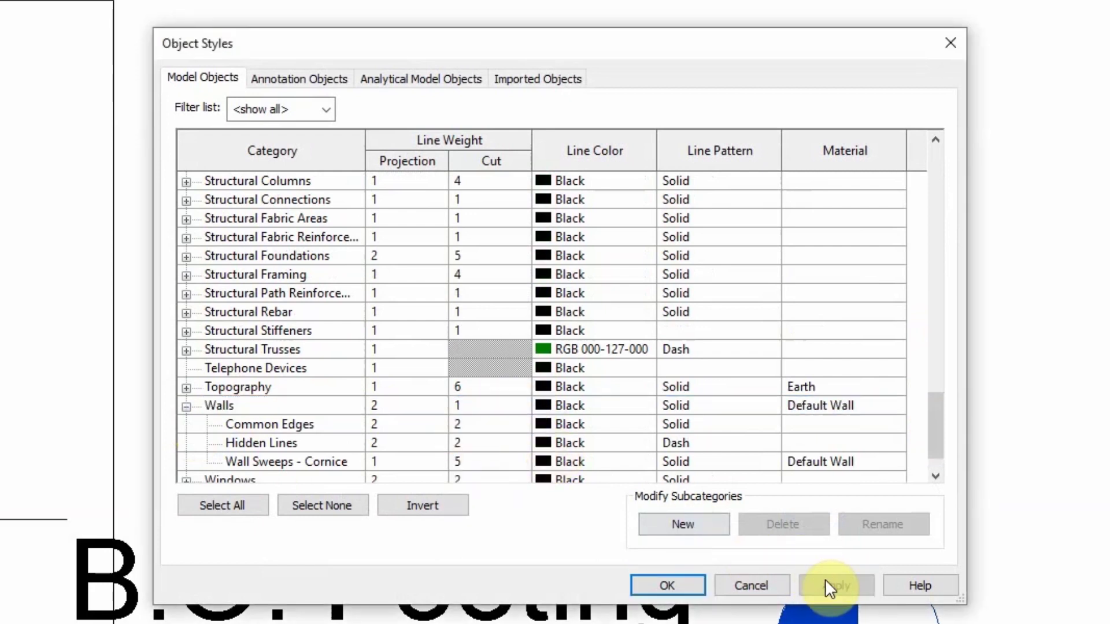
{"action": "left_click", "coordinate": [668, 586]}
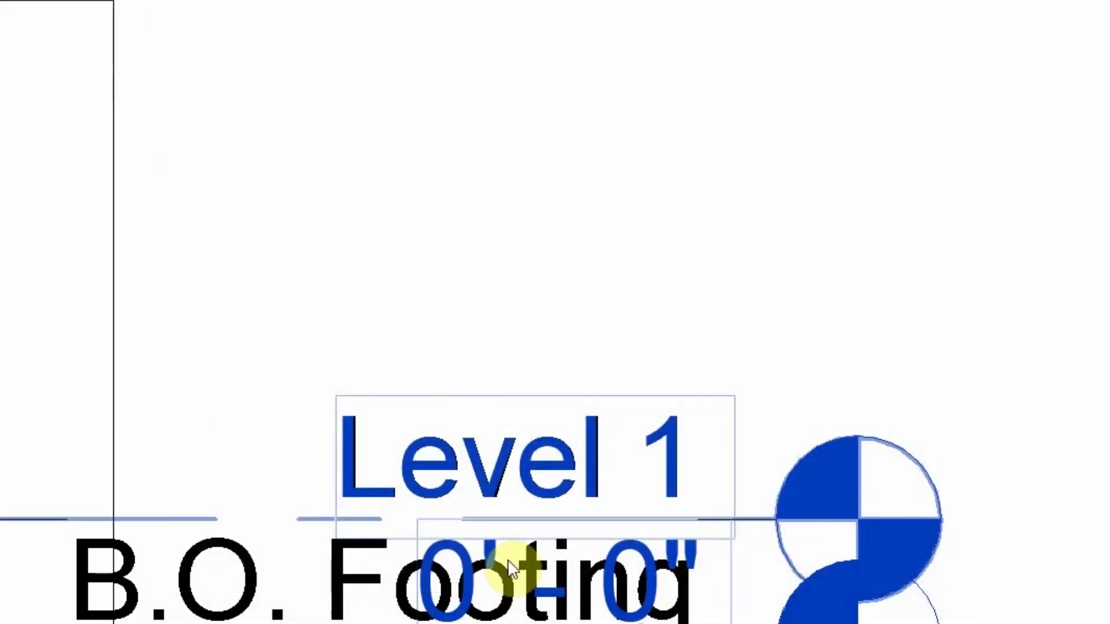
- Mark both the 6" wall in the form cavity and the footing wall below it as structural
{"action": "key", "text": "Tab"}
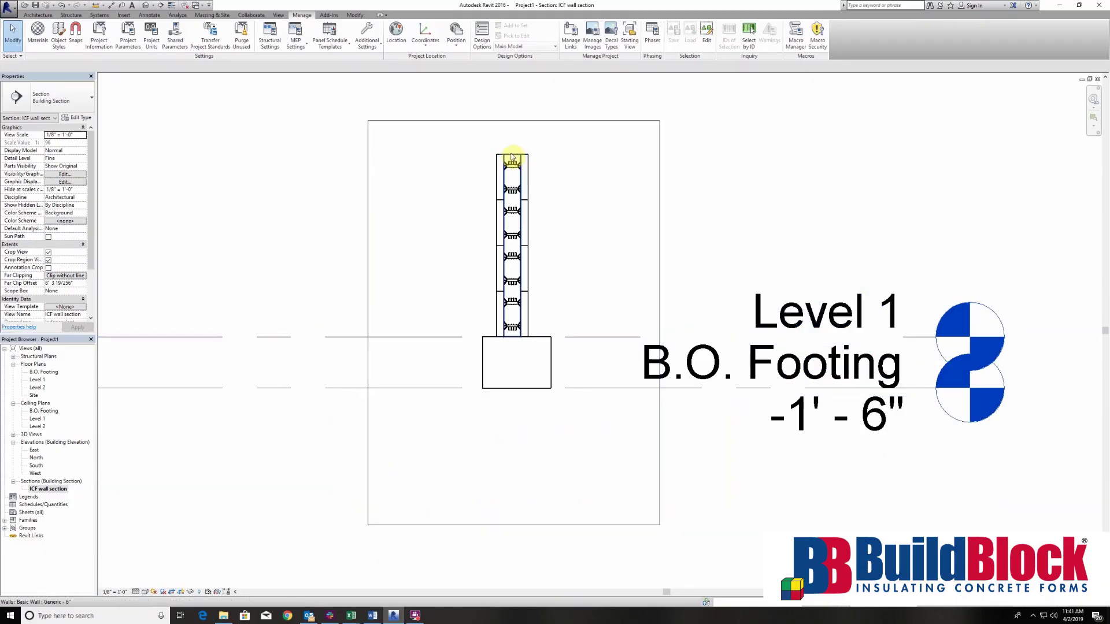
{"action": "left_click", "coordinate": [514, 156]}
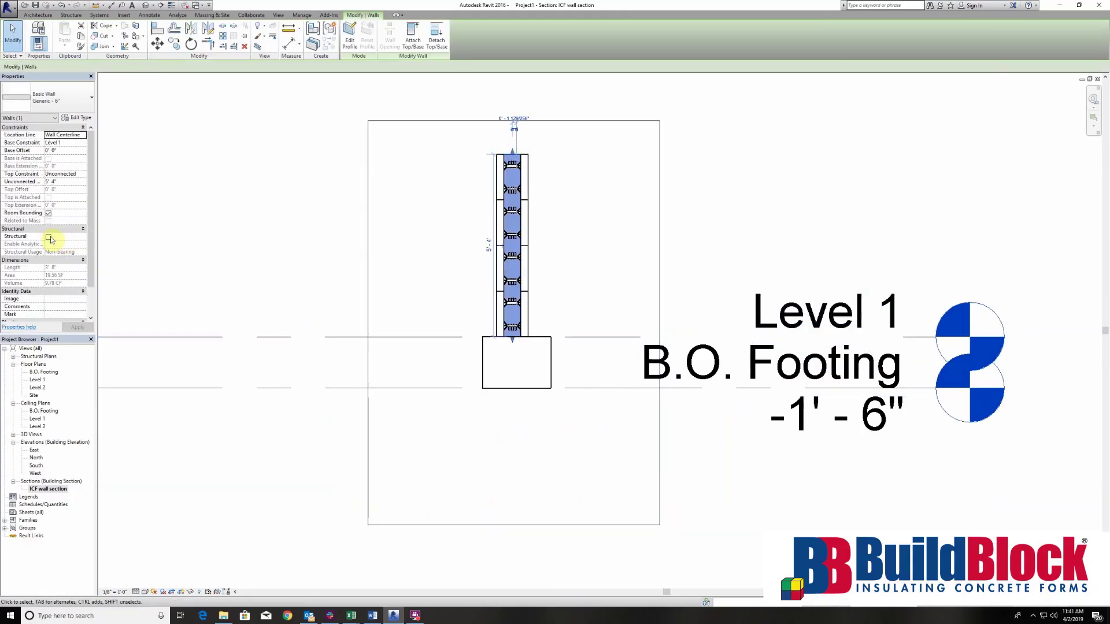
{"action": "left_click", "coordinate": [48, 237]}
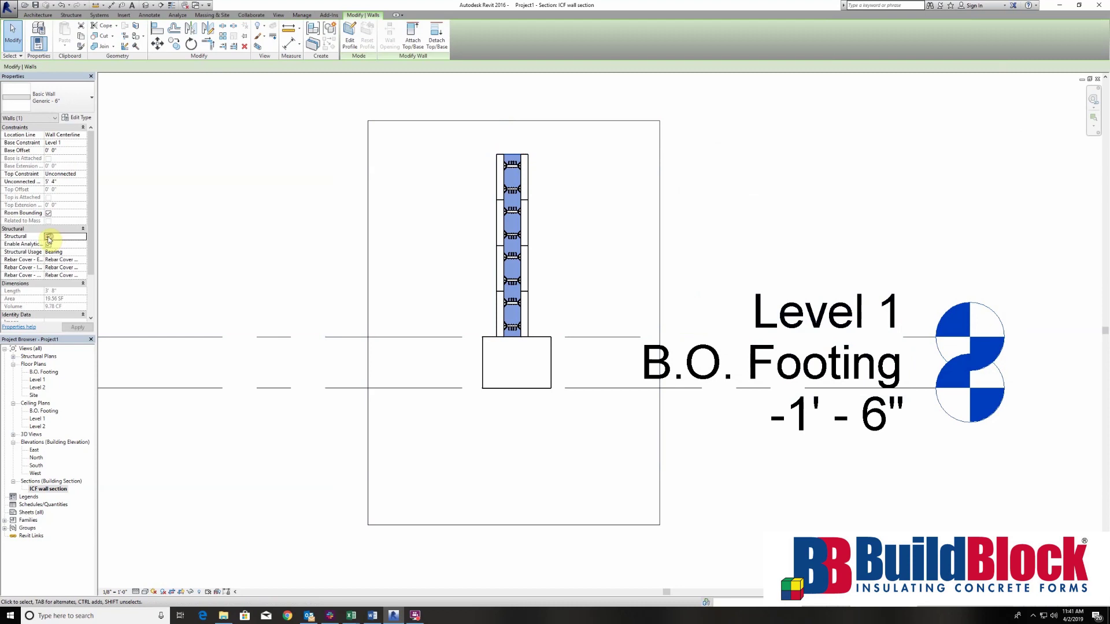
{"action": "left_click", "coordinate": [549, 356]}
{"action": "left_click", "coordinate": [48, 236]}
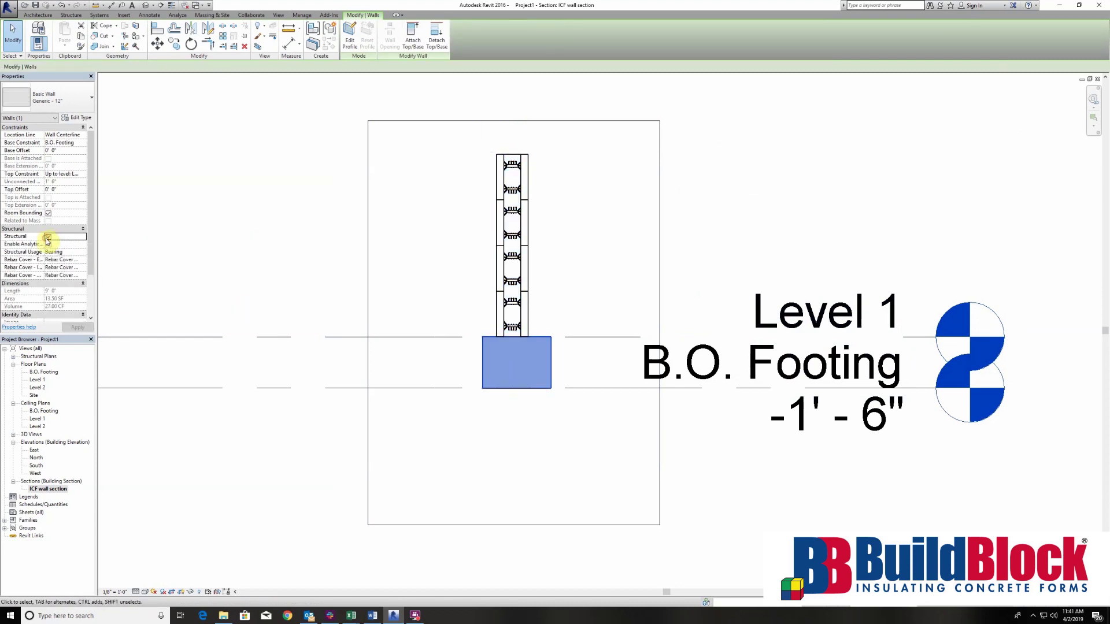
{"action": "key", "text": "Escape"}
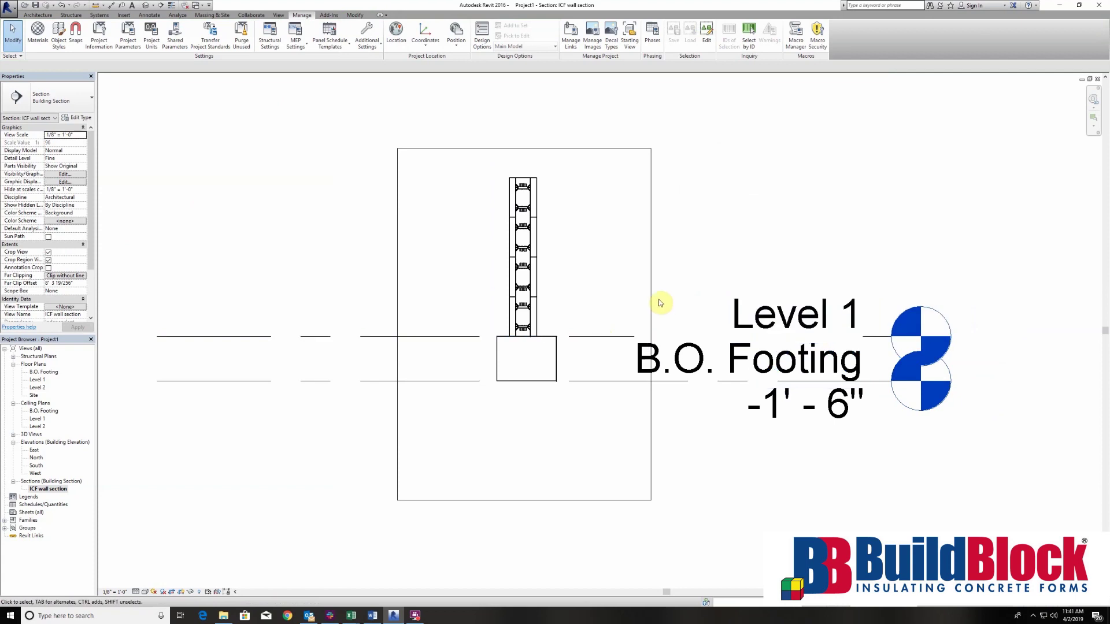
- Start the Rebar command, accepting hooks in shape definitions, and load all families from the Structural Rebar Shapes folder, 00 through T9
{"action": "middle_click_drag", "start_coordinate": [723, 258], "coordinate": [666, 269]}
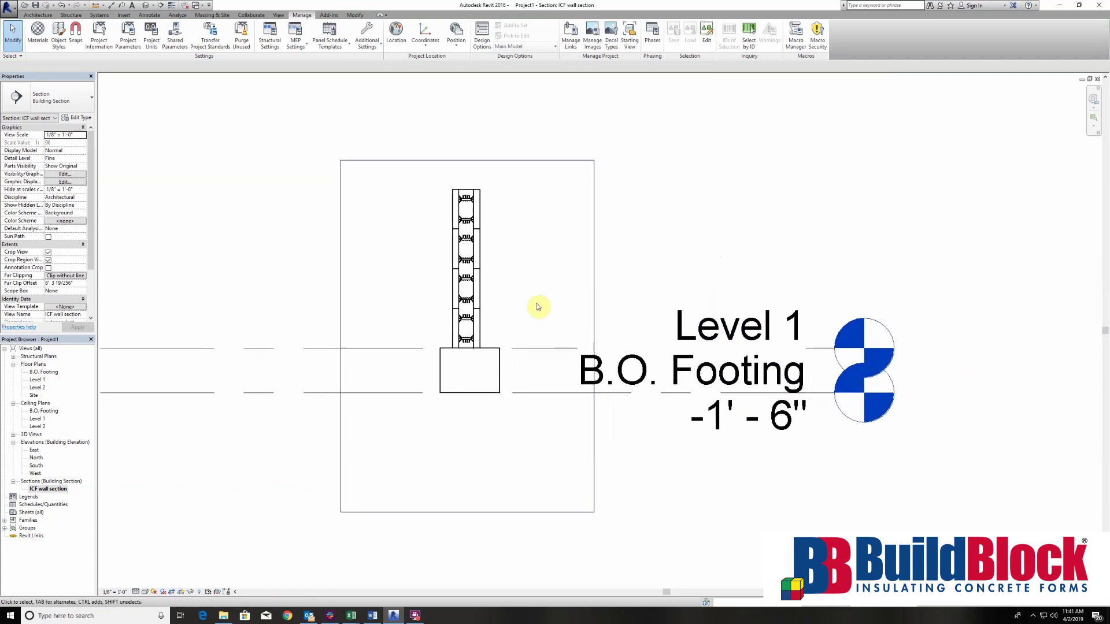
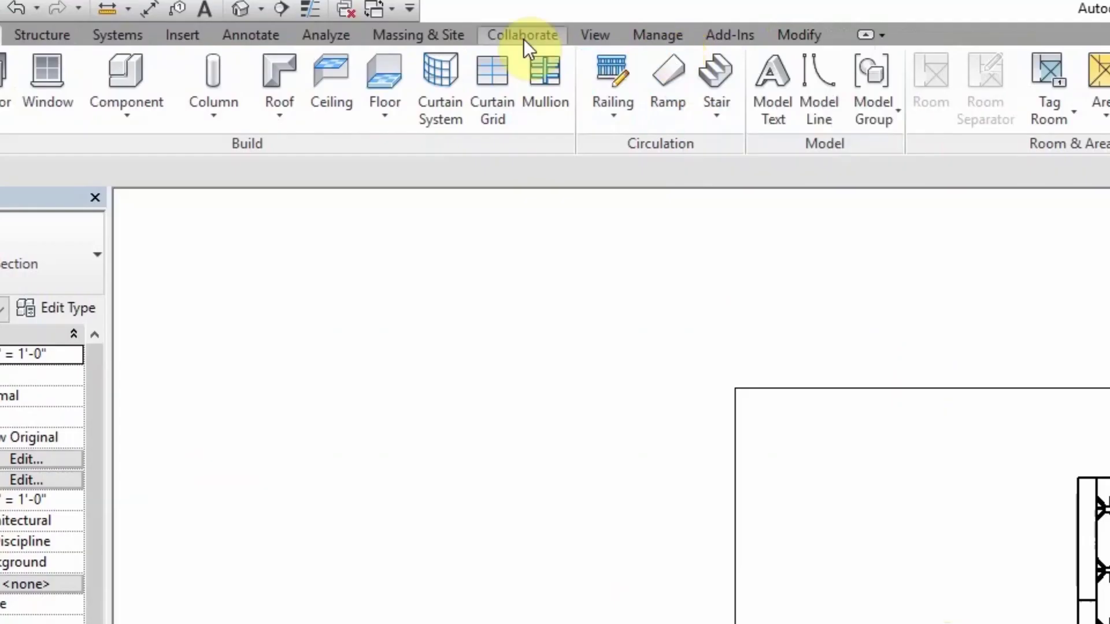
{"action": "left_click", "coordinate": [64, 36]}
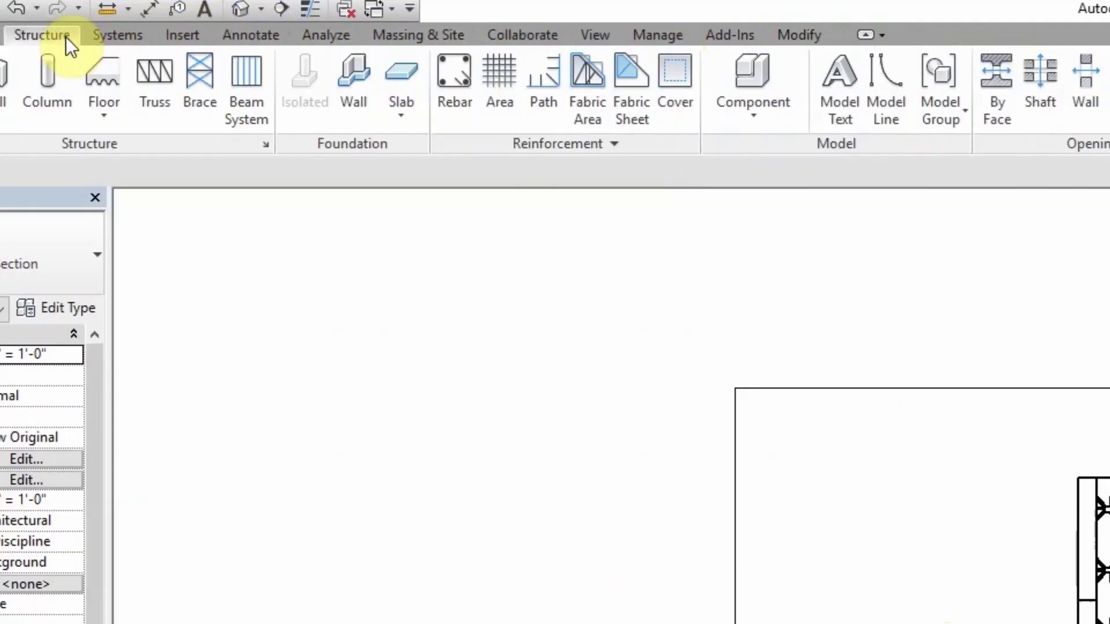
{"action": "left_click", "coordinate": [455, 82]}
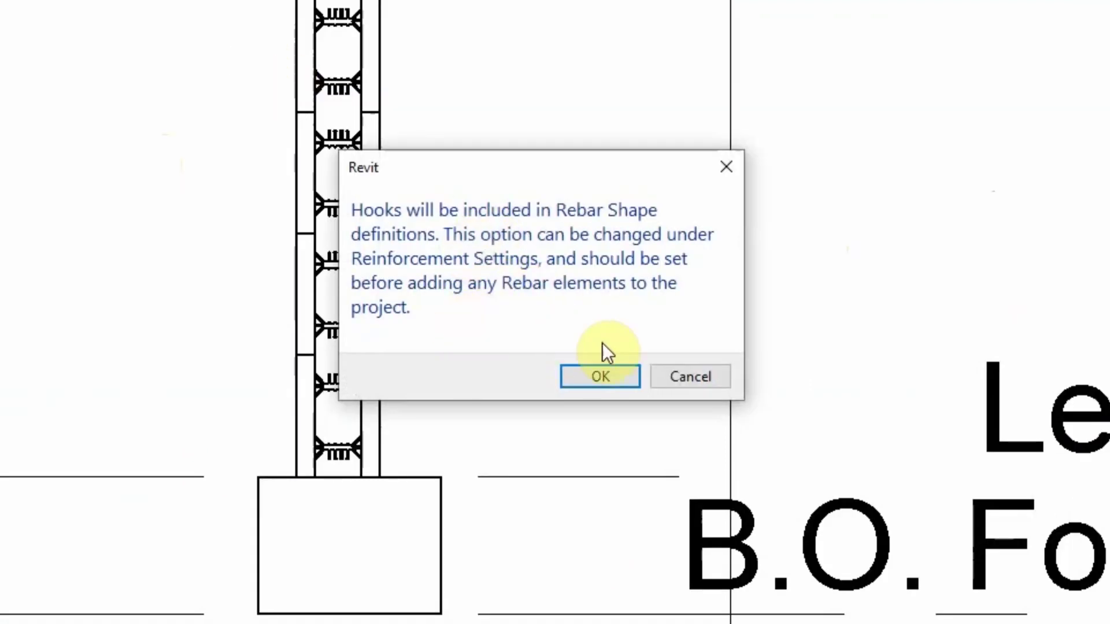
{"action": "left_click", "coordinate": [603, 381]}
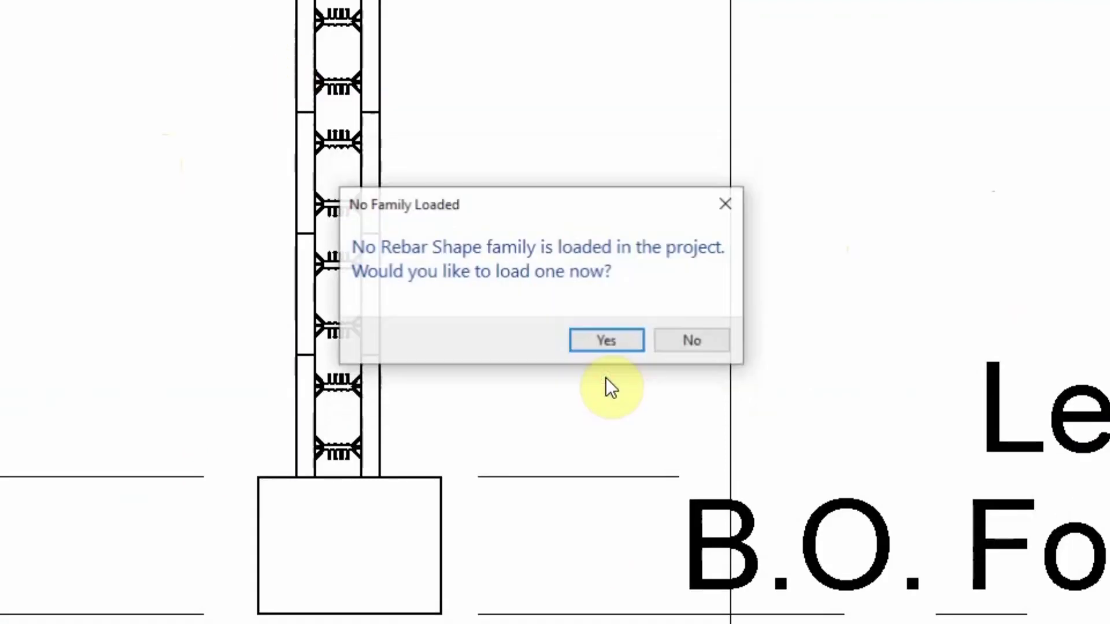
{"action": "left_click", "coordinate": [623, 346]}
{"action": "scroll", "coordinate": [417, 269], "scroll_direction": "down", "scroll_amount": 8}
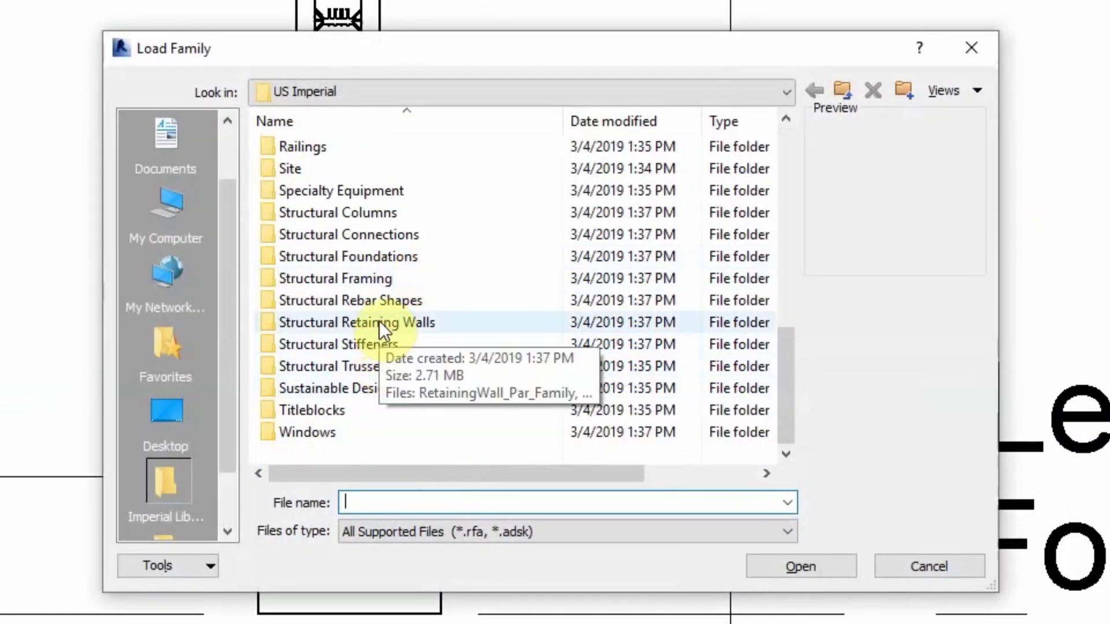
{"action": "left_click", "coordinate": [379, 303]}
{"action": "double_click", "coordinate": [380, 305]}
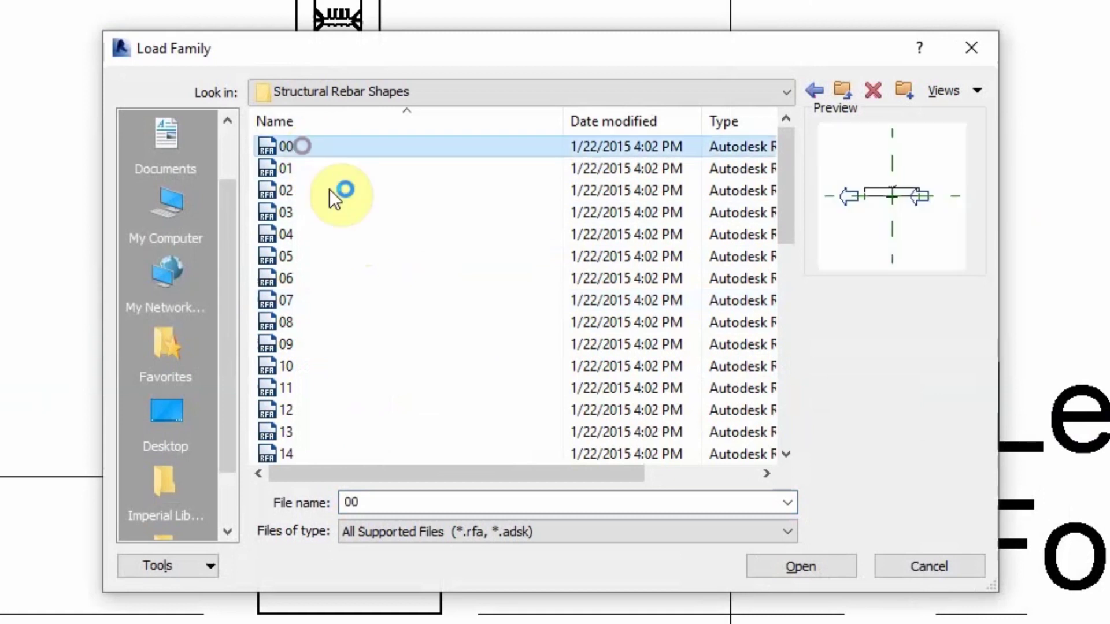
{"action": "scroll", "coordinate": [380, 223], "scroll_direction": "down", "scroll_amount": 8}
{"action": "left_click", "coordinate": [289, 433], "text": "shift"}
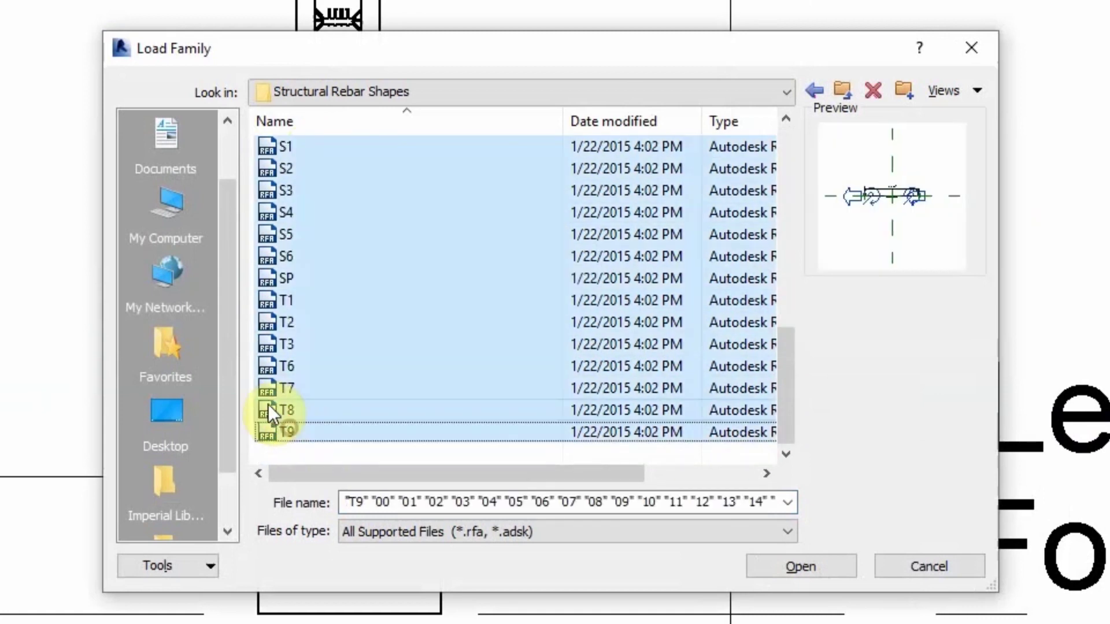
{"action": "left_click", "coordinate": [802, 567]}
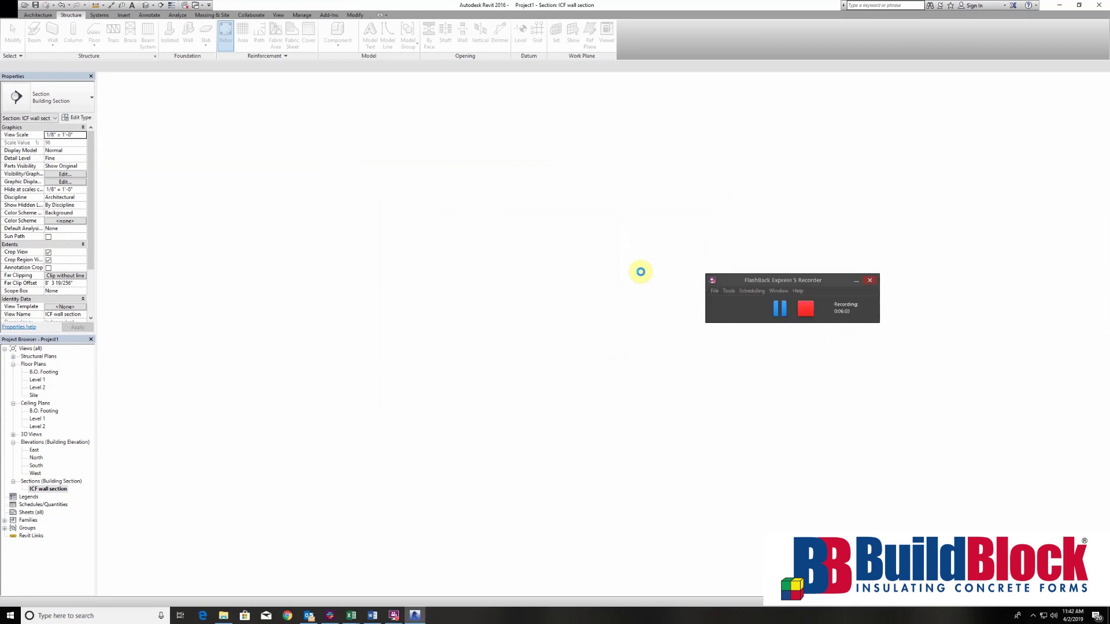
{"action": "left_click", "coordinate": [856, 280]}
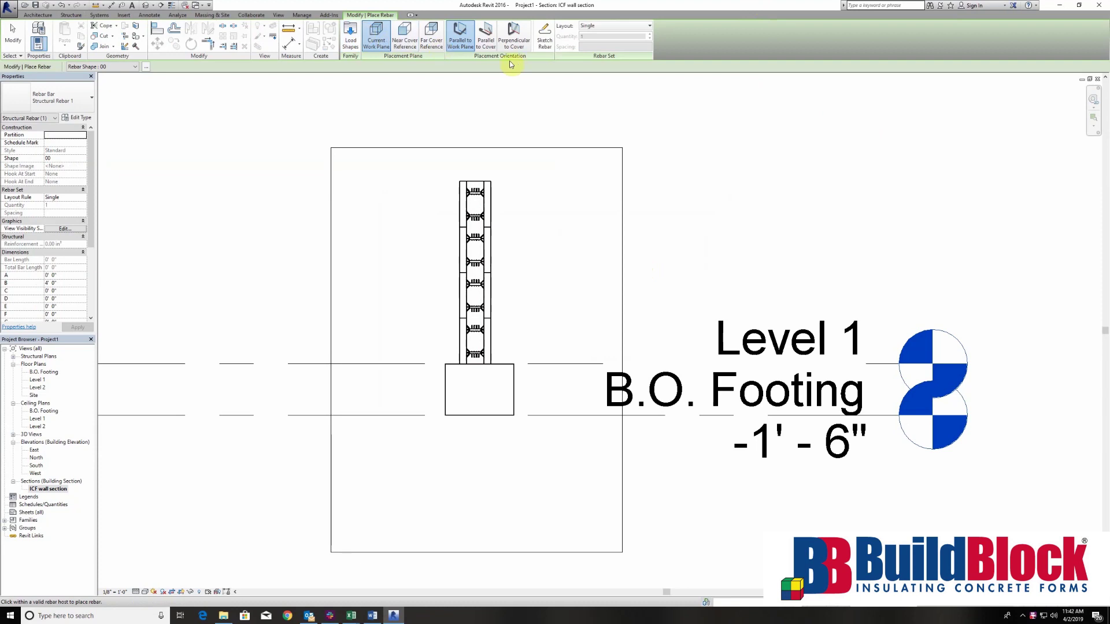
- Place a single closed stirrup of Rebar Shape T2 in the footing, parallel to the work plane
{"action": "left_click", "coordinate": [147, 67]}
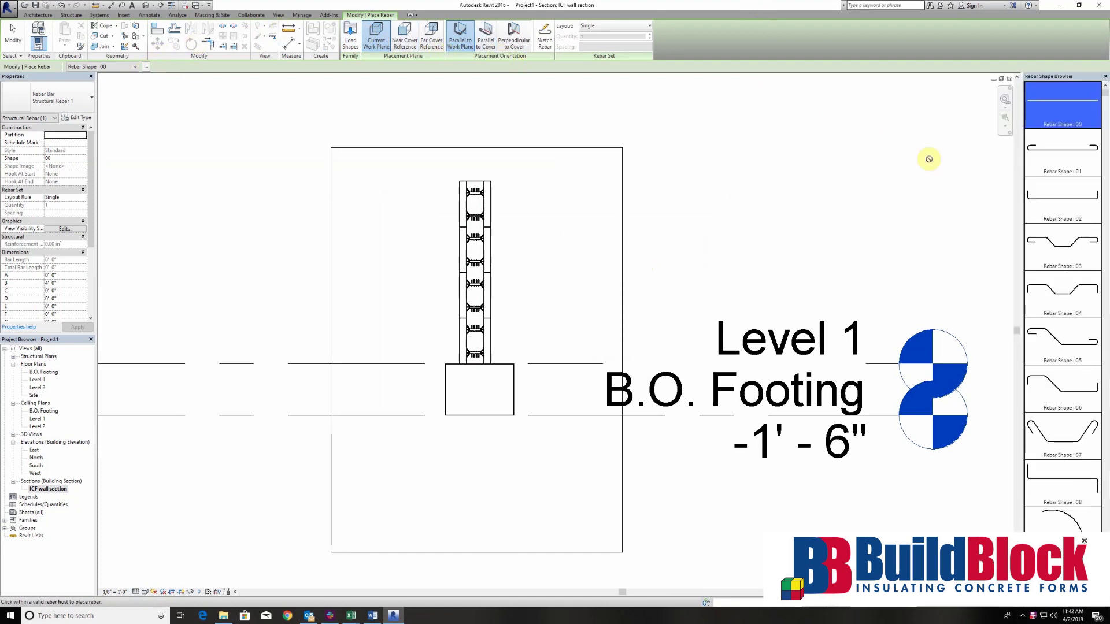
{"action": "scroll", "coordinate": [1049, 307], "scroll_direction": "down", "scroll_amount": 10}
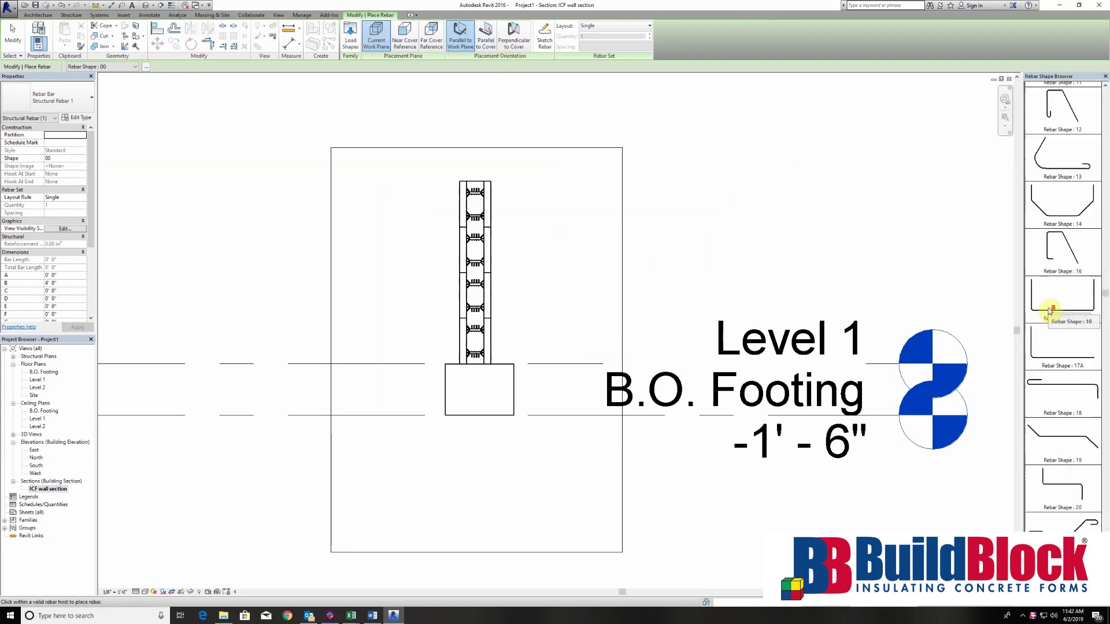
{"action": "scroll", "coordinate": [1051, 311], "scroll_direction": "down", "scroll_amount": 15}
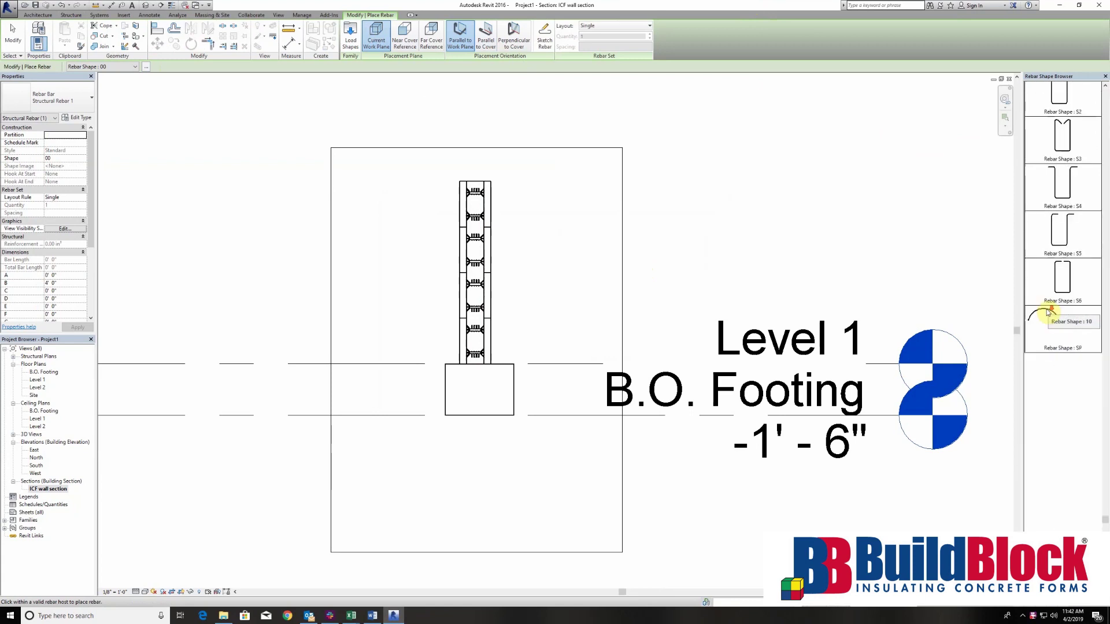
{"action": "left_click", "coordinate": [1067, 418]}
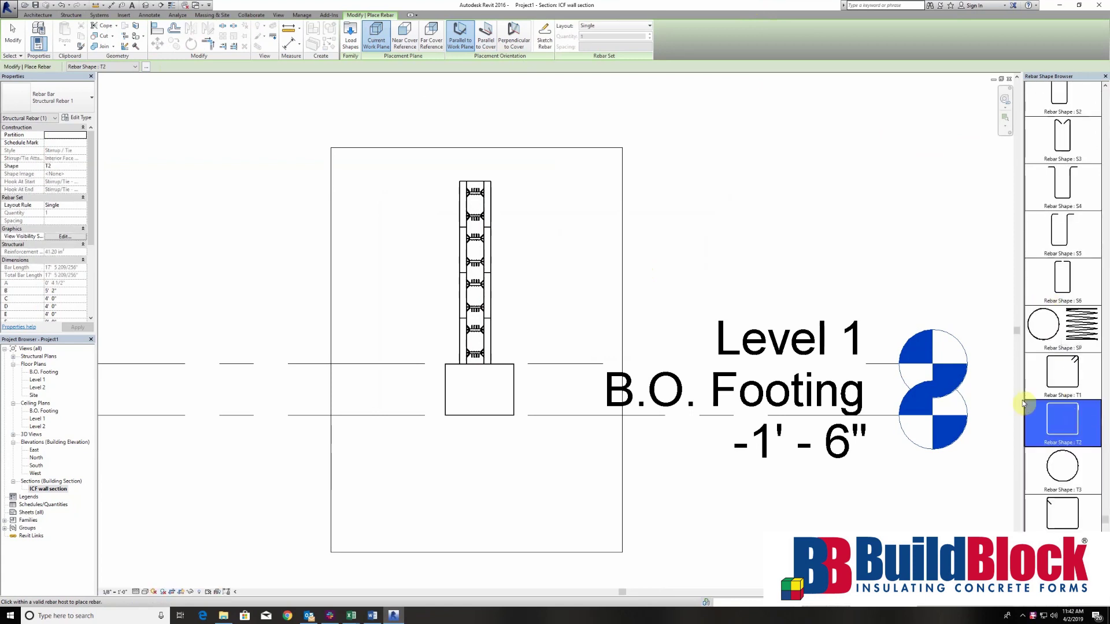
{"action": "left_click", "coordinate": [472, 400]}
{"action": "scroll", "coordinate": [1072, 300], "scroll_direction": "up", "scroll_amount": 15}
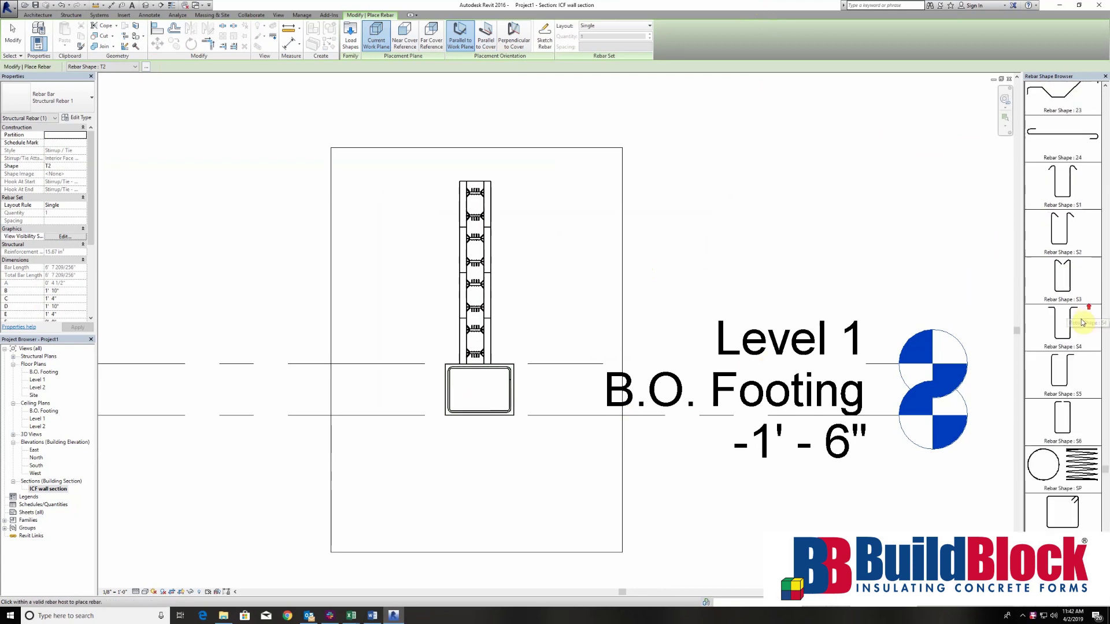
{"action": "scroll", "coordinate": [1073, 332], "scroll_direction": "up", "scroll_amount": 10}
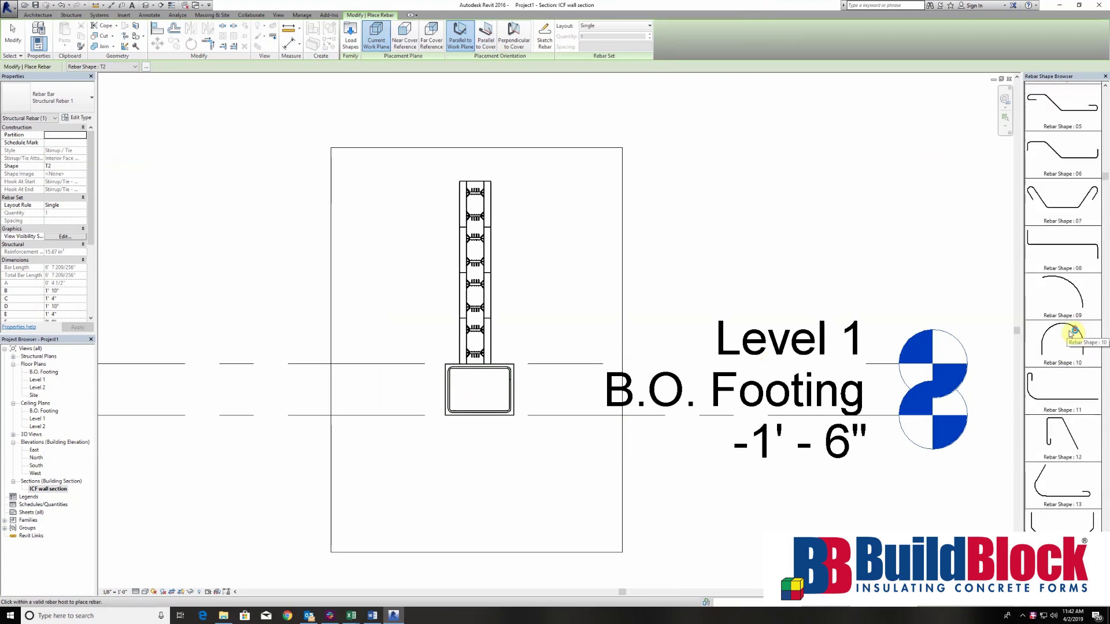
{"action": "key", "text": "Escape"}
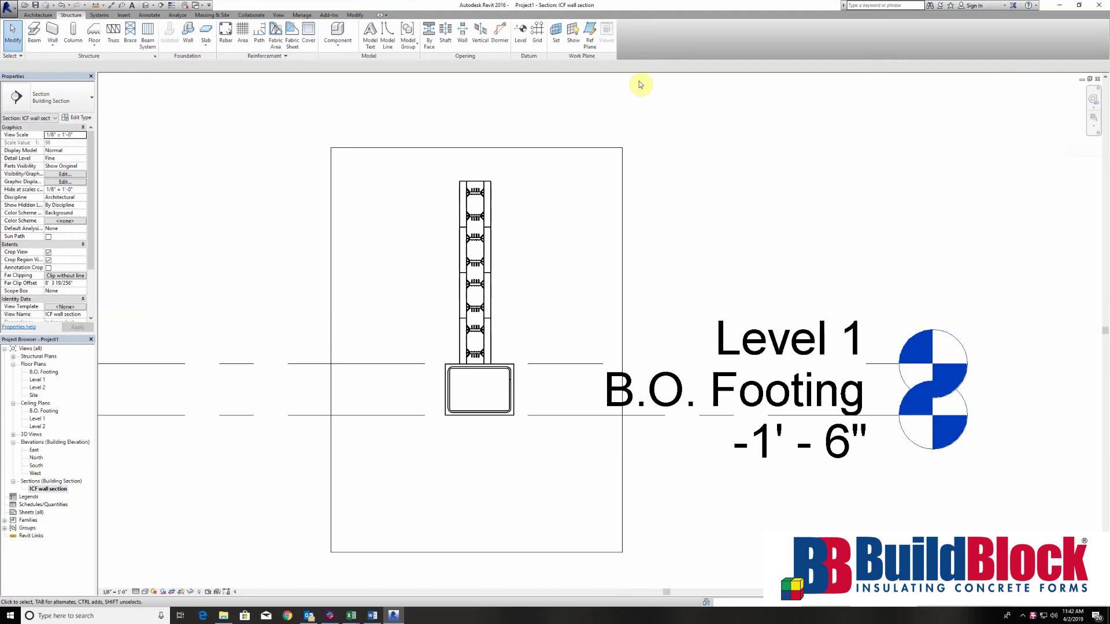
- Place a straight Rebar Shape 00 bar on the current work plane, perpendicular to cover, inside the stirrup's upper-left corner
{"action": "left_click", "coordinate": [226, 32]}
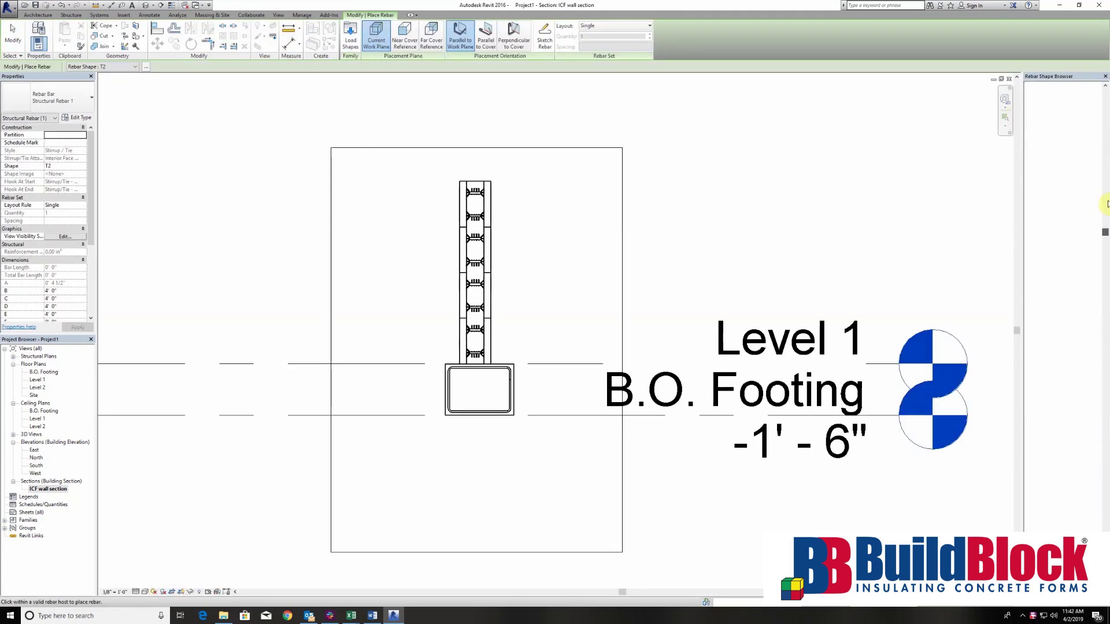
{"action": "left_click", "coordinate": [1076, 101]}
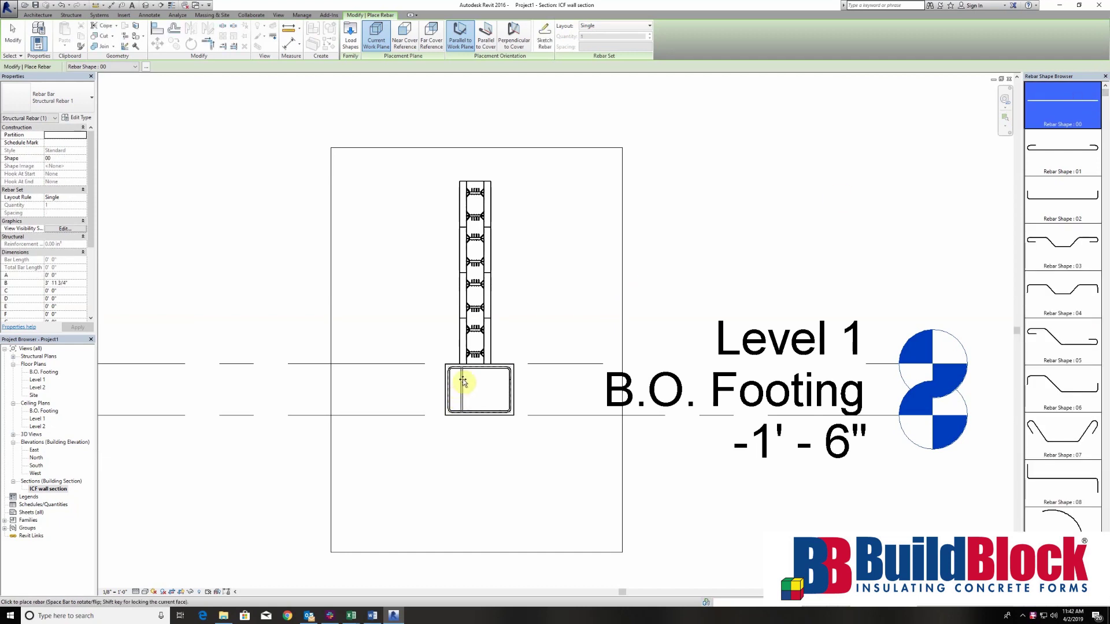
{"action": "scroll", "coordinate": [463, 381], "scroll_direction": "up", "scroll_amount": 4}
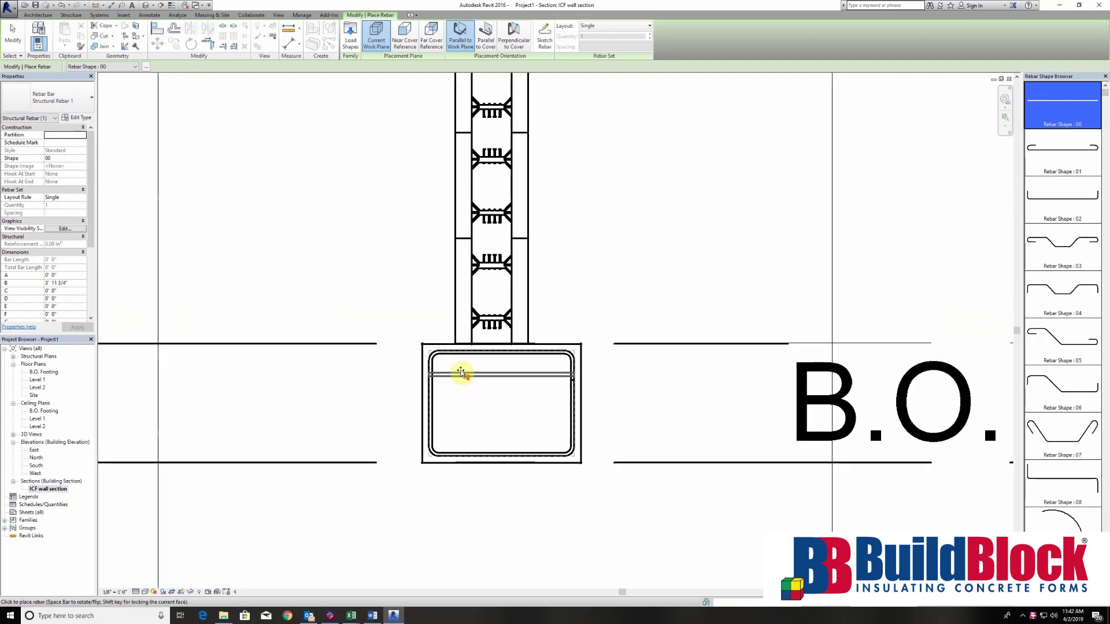
{"action": "left_click", "coordinate": [406, 41]}
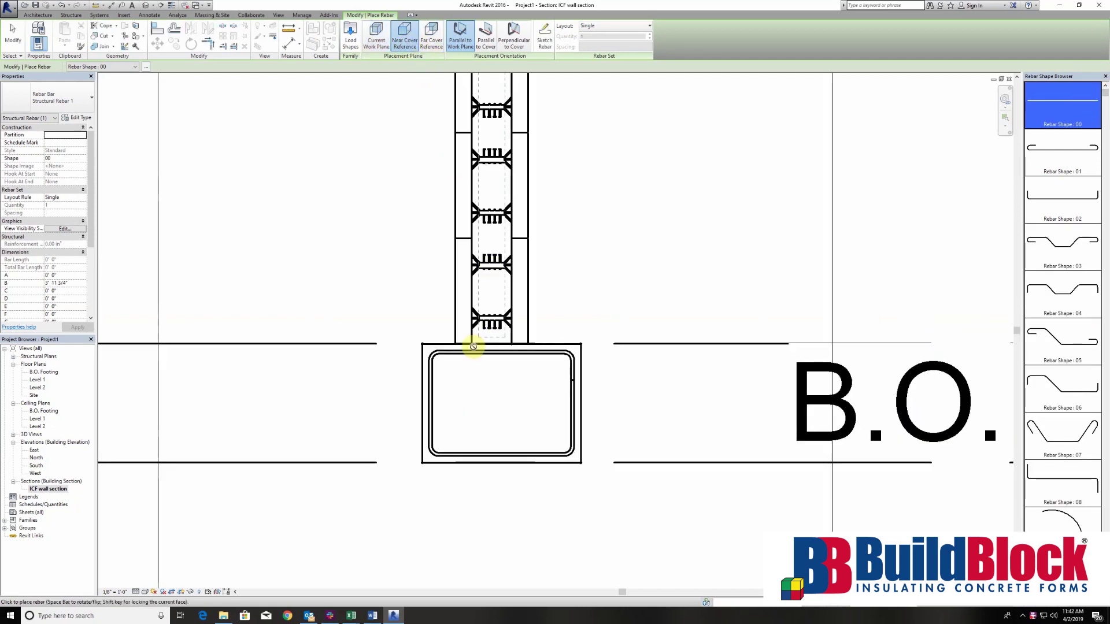
{"action": "left_click", "coordinate": [510, 39]}
{"action": "left_click", "coordinate": [376, 38]}
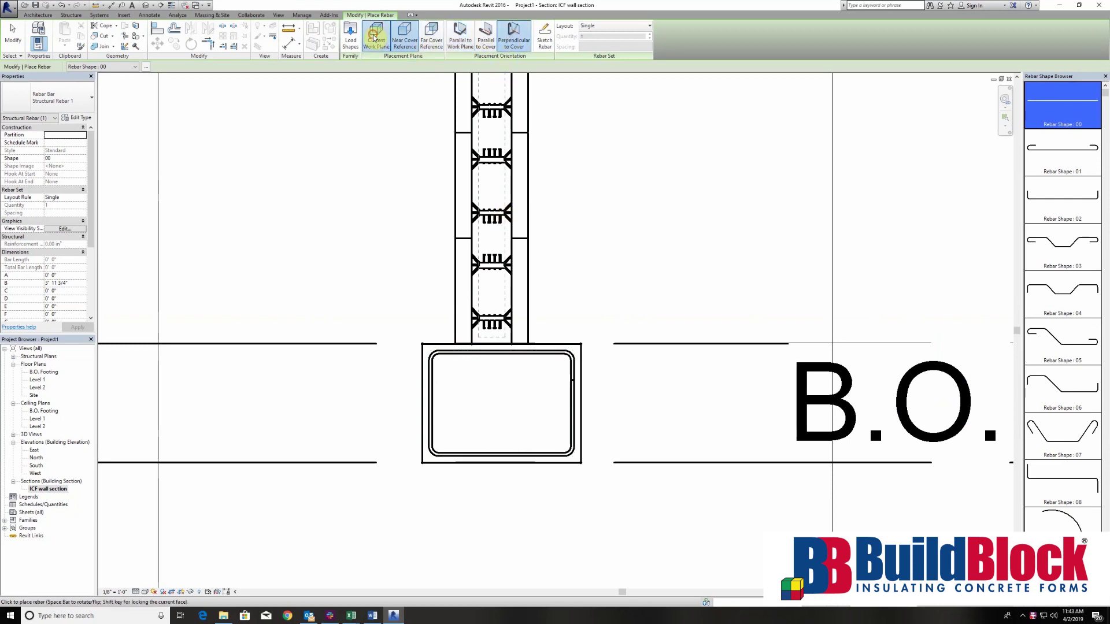
{"action": "left_click", "coordinate": [442, 365]}
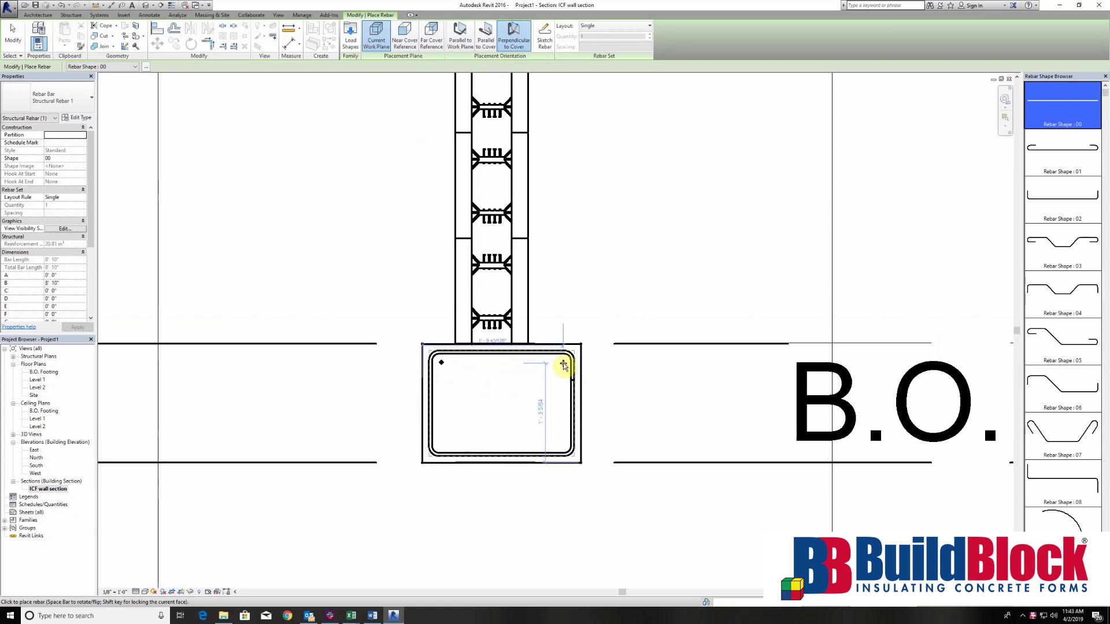
- Place straight Rebar Shape 00 bars in the stirrup's three remaining corners: upper right, lower right and lower left
{"action": "left_click", "coordinate": [561, 363]}
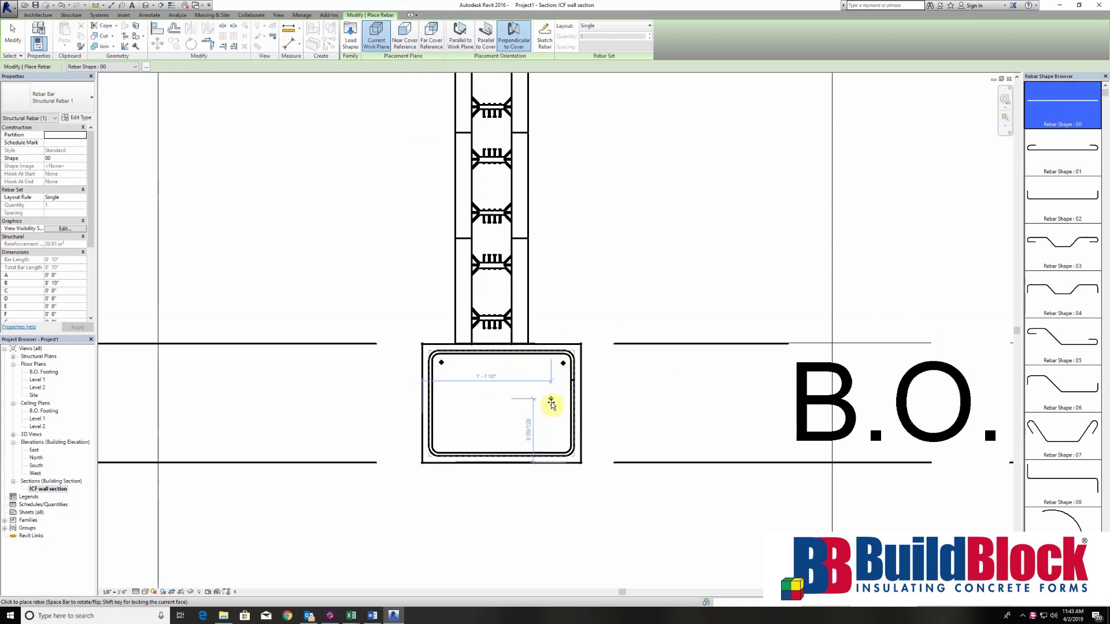
{"action": "left_click", "coordinate": [559, 447]}
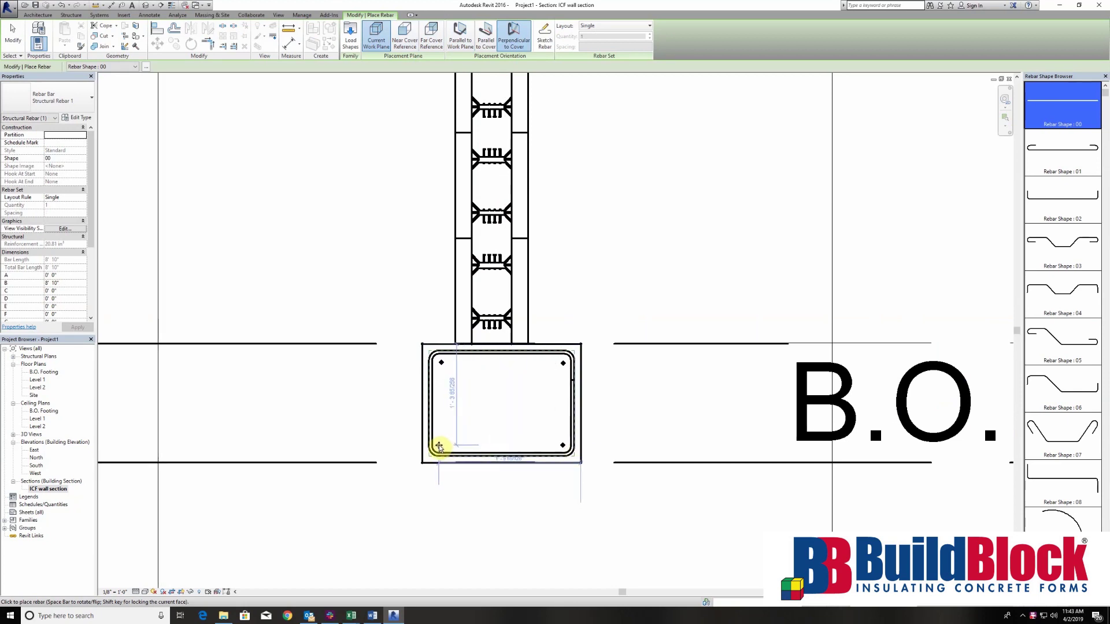
{"action": "left_click", "coordinate": [440, 446]}
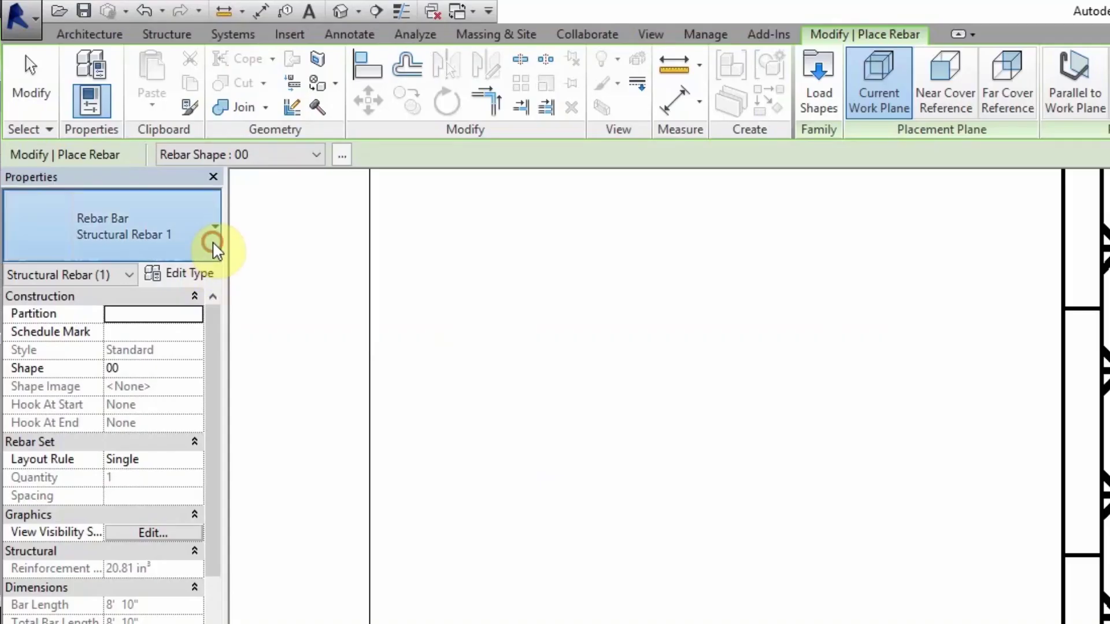
- Switch the rebar type to #5 and place a vertical straight bar, parallel to the work plane, along the centre of the wall cavity
{"action": "left_click", "coordinate": [91, 101]}
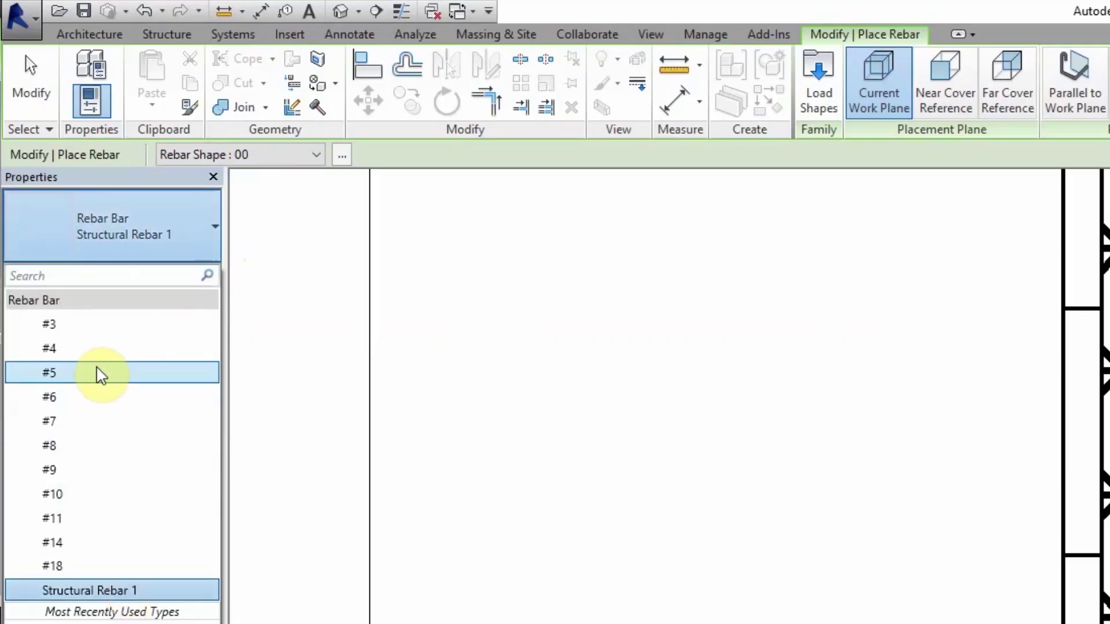
{"action": "left_click", "coordinate": [69, 375]}
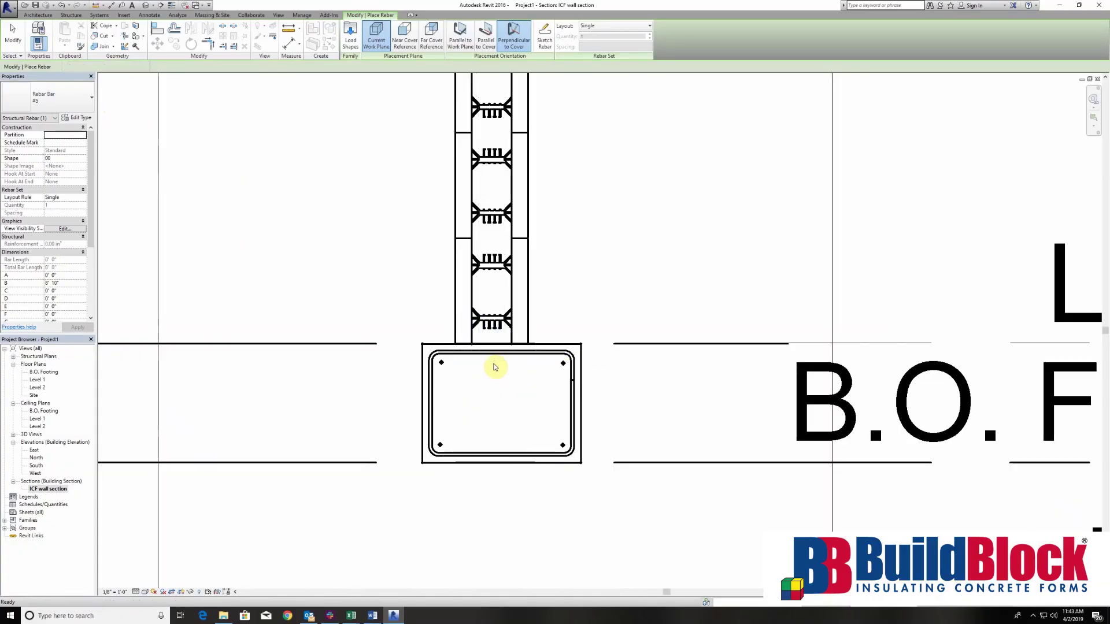
{"action": "key", "text": "Escape"}
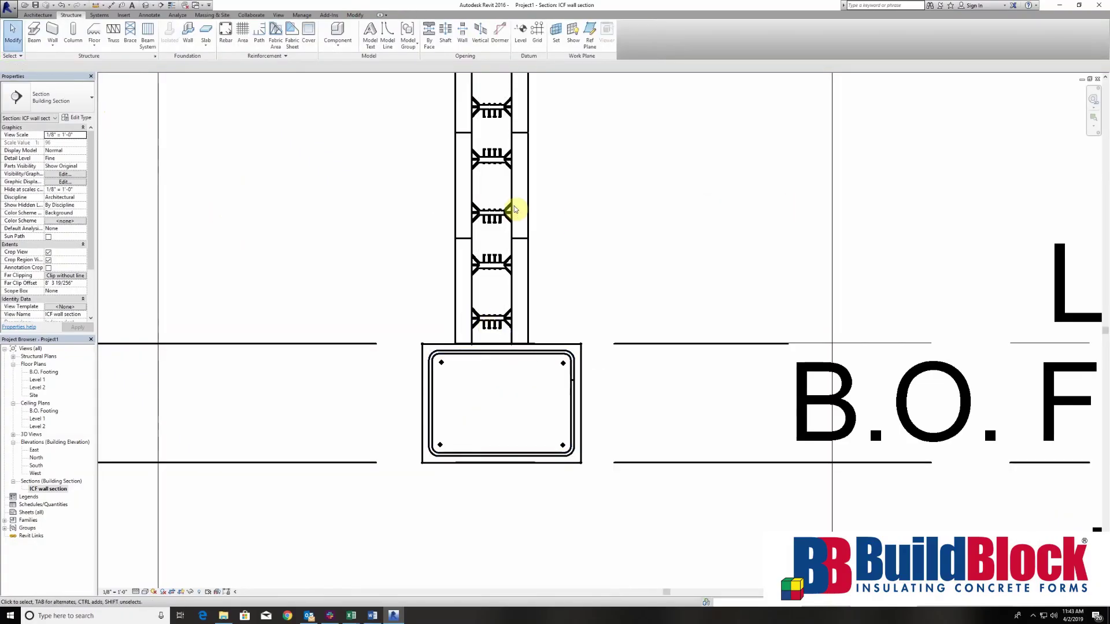
{"action": "scroll", "coordinate": [514, 209], "scroll_direction": "down", "scroll_amount": 3}
{"action": "scroll", "coordinate": [586, 258], "scroll_direction": "down", "scroll_amount": 1}
{"action": "middle_click_drag", "start_coordinate": [585, 258], "coordinate": [578, 251]}
{"action": "scroll", "coordinate": [580, 250], "scroll_direction": "up", "scroll_amount": 1}
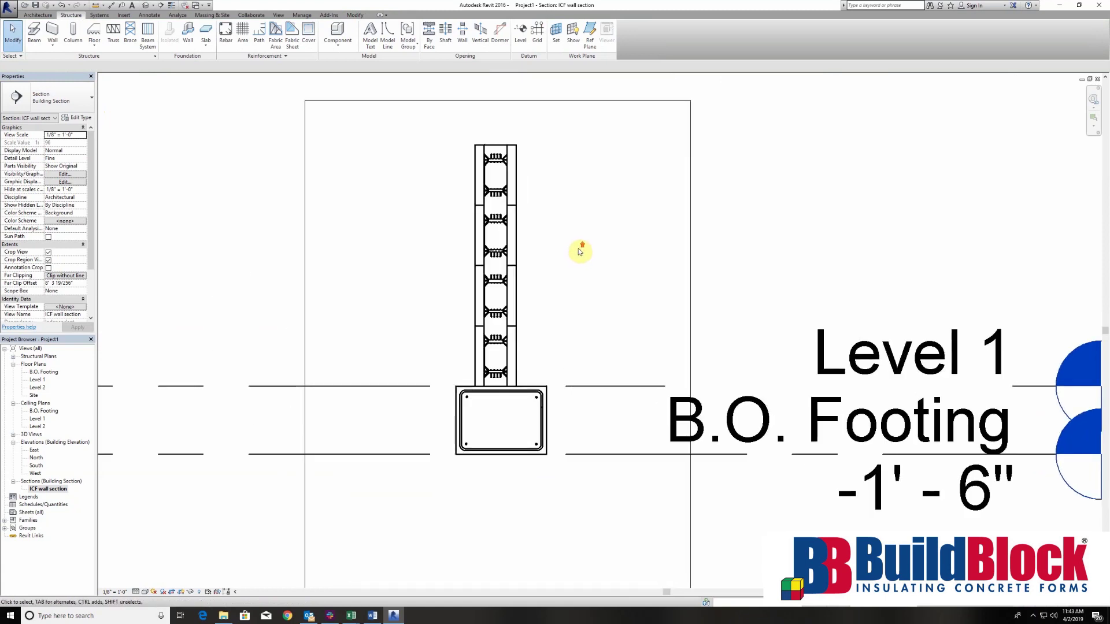
{"action": "left_click", "coordinate": [225, 35]}
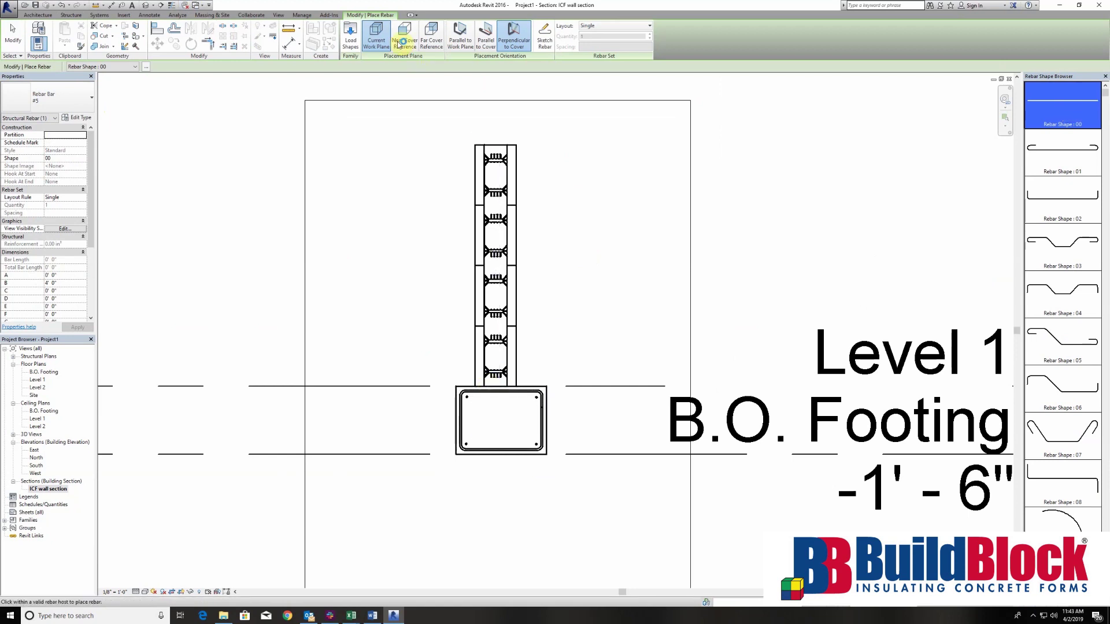
{"action": "left_click", "coordinate": [458, 36]}
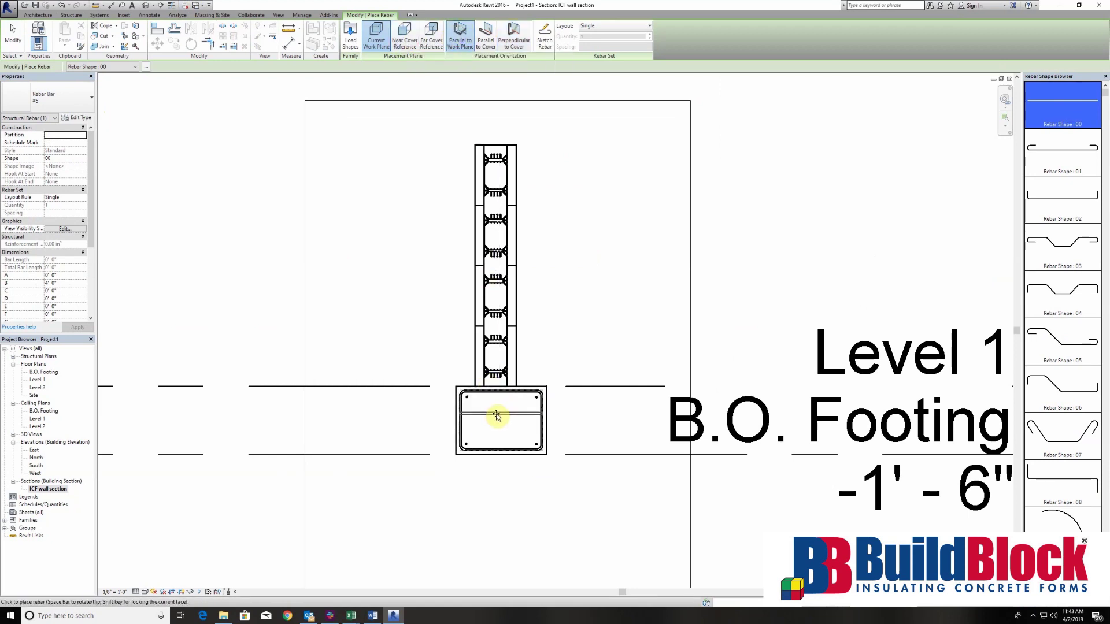
{"action": "left_click", "coordinate": [497, 288]}
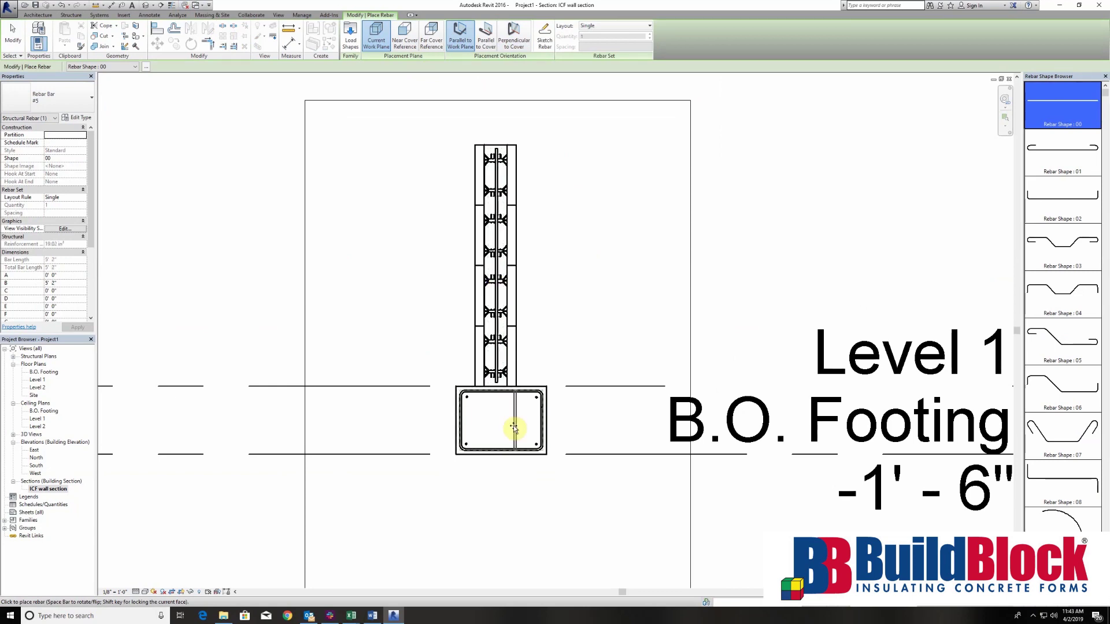
{"action": "key", "text": "Escape"}
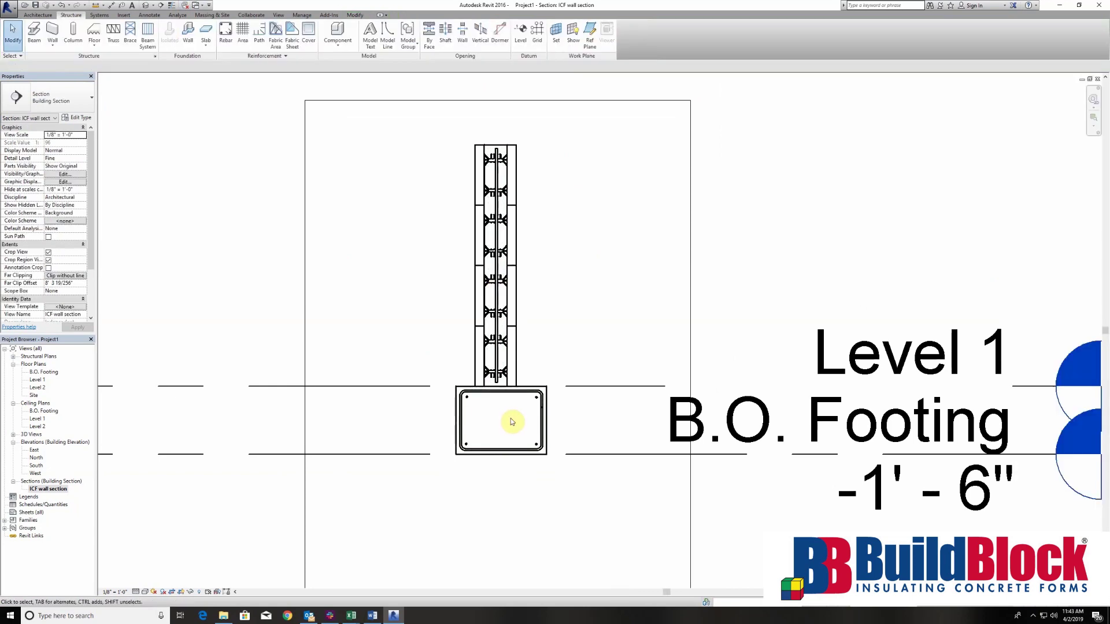
- Set Hook At End of the vertical wall bar to Rebar Hook 90
{"action": "left_click", "coordinate": [496, 292]}
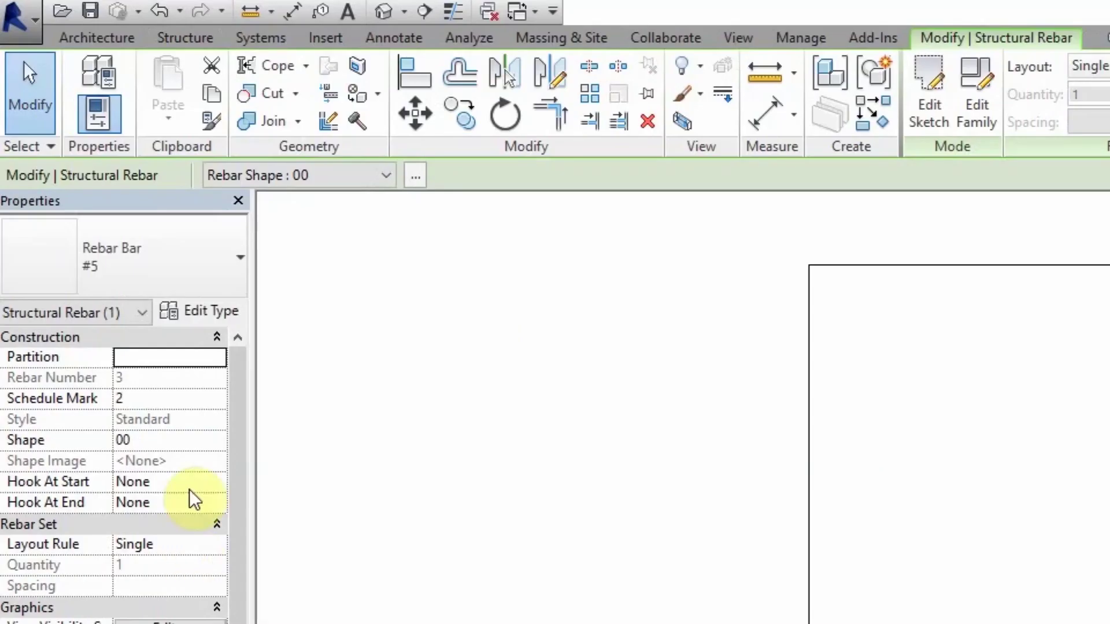
{"action": "left_click", "coordinate": [209, 501]}
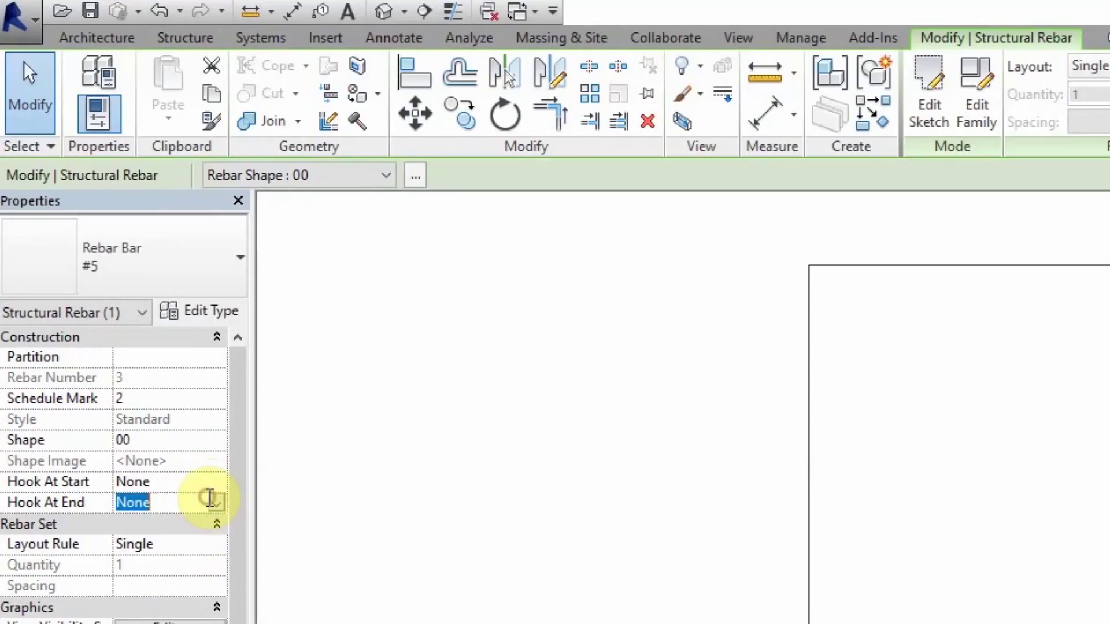
{"action": "left_click", "coordinate": [215, 502]}
{"action": "left_click", "coordinate": [196, 540]}
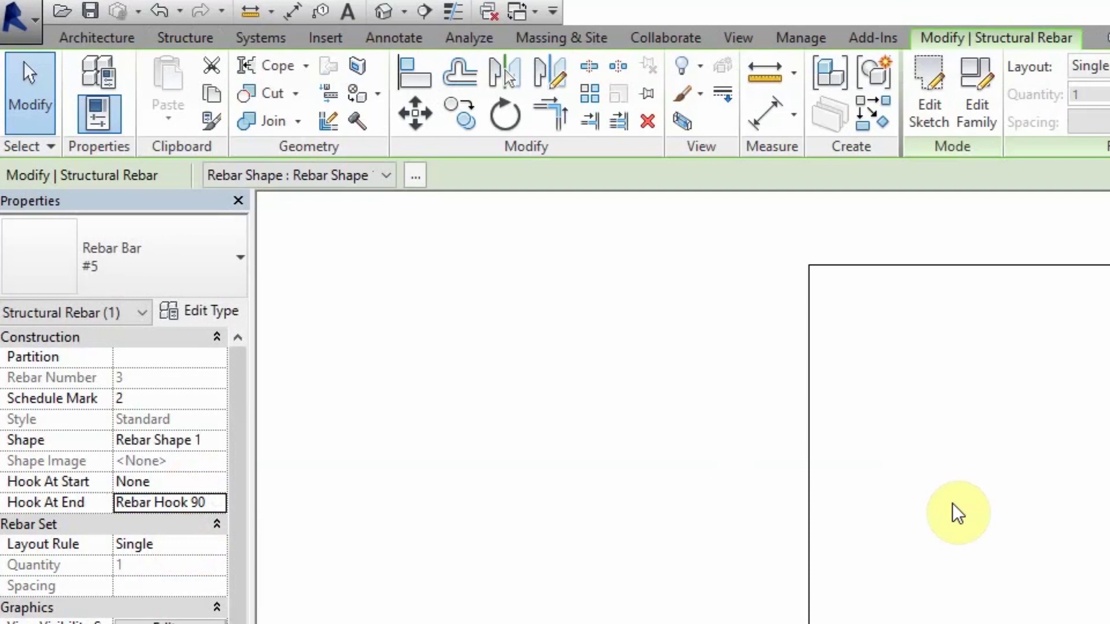
- Try other start and end hook settings on the vertical bar, including Standard - 90, and restore Rebar Hook 90 at its end
{"action": "left_click", "coordinate": [211, 502]}
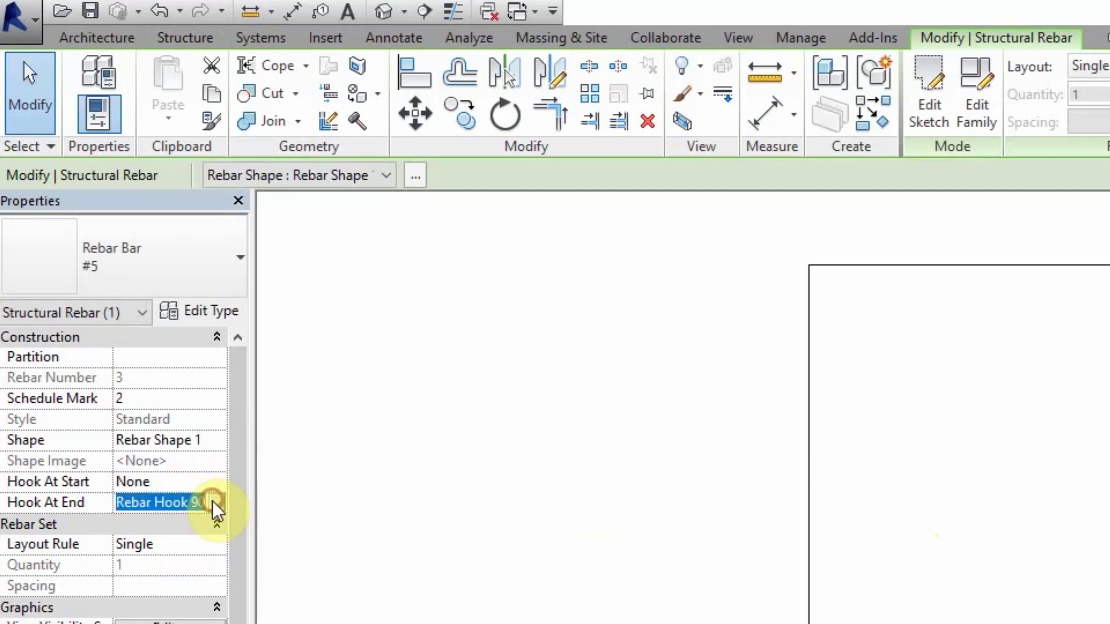
{"action": "left_click", "coordinate": [216, 503]}
{"action": "left_click", "coordinate": [132, 524]}
{"action": "left_click", "coordinate": [213, 483]}
{"action": "left_click", "coordinate": [216, 481]}
{"action": "left_click", "coordinate": [180, 537]}
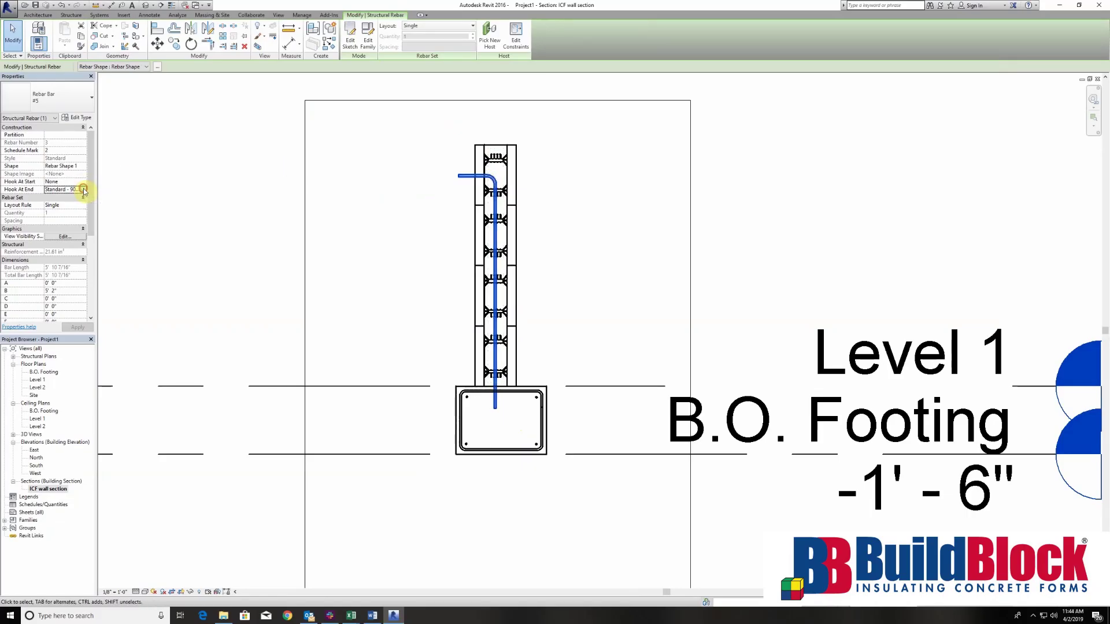
{"action": "left_click", "coordinate": [84, 190]}
{"action": "left_click", "coordinate": [67, 206]}
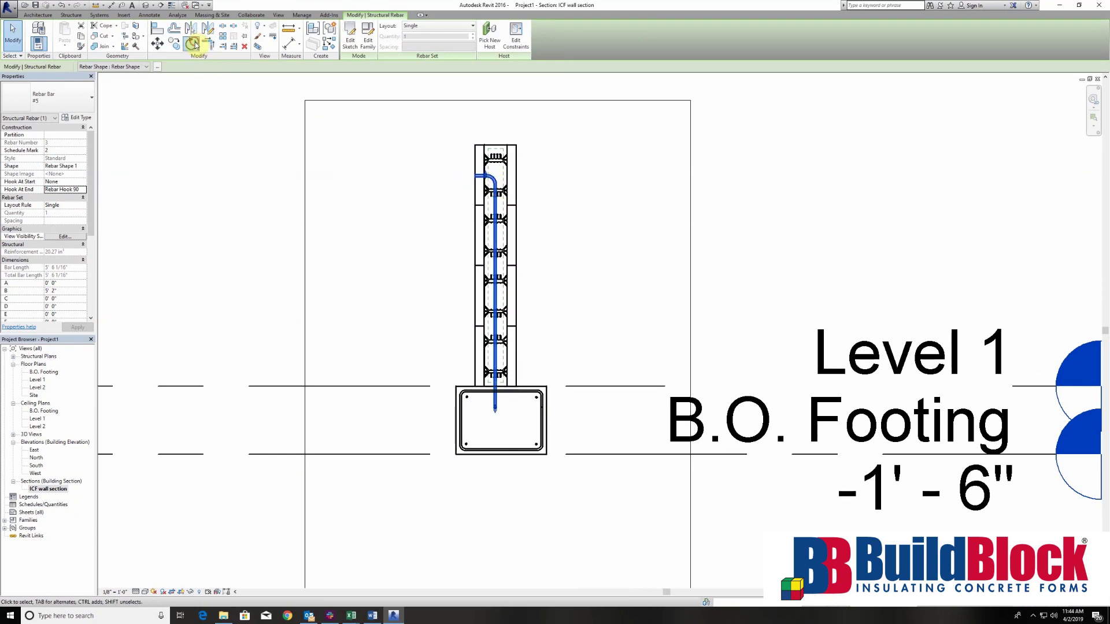
- Rotate the hooked bar 180° and move it so the hook sits inside the footing and the leg is centred in the wall
{"action": "left_click", "coordinate": [193, 43]}
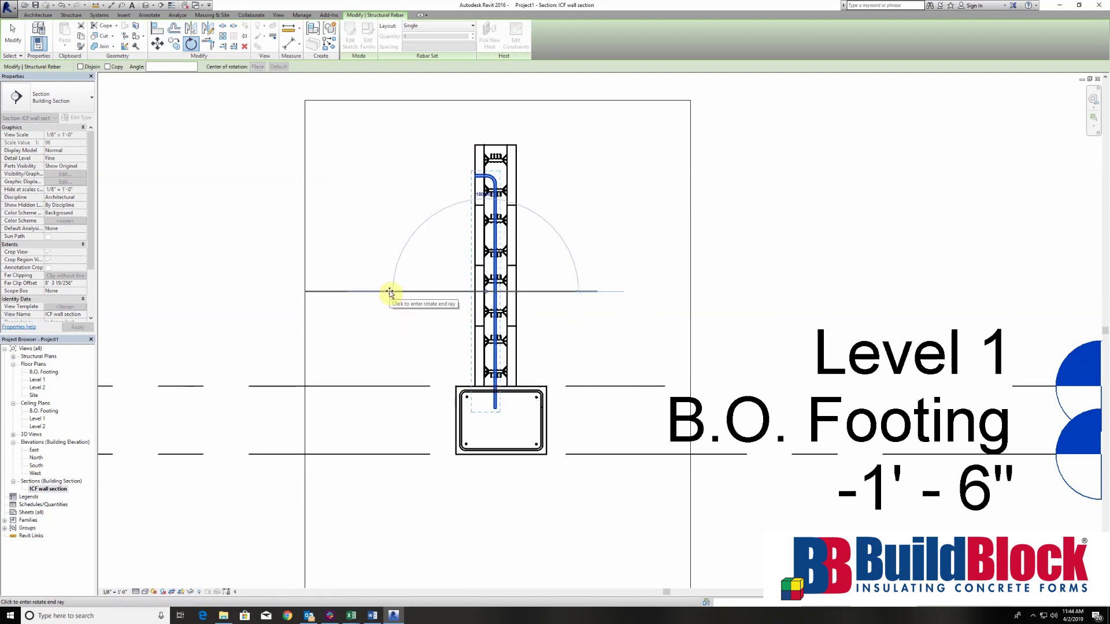
{"action": "left_click", "coordinate": [391, 293]}
{"action": "key", "text": "Escape"}
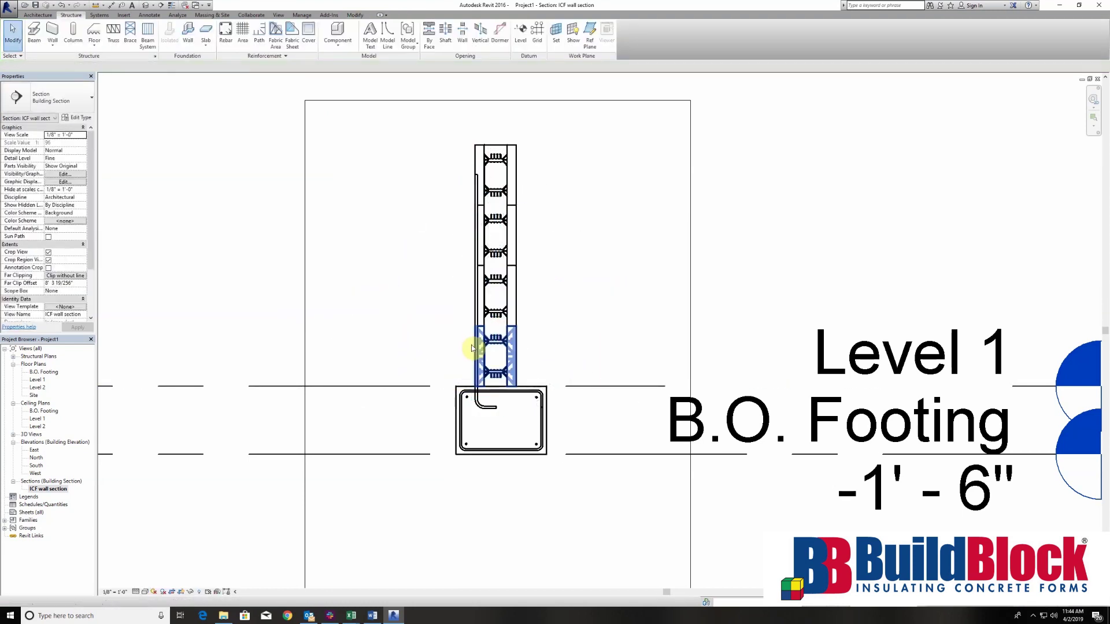
{"action": "left_click_drag", "start_coordinate": [486, 404], "coordinate": [503, 425]}
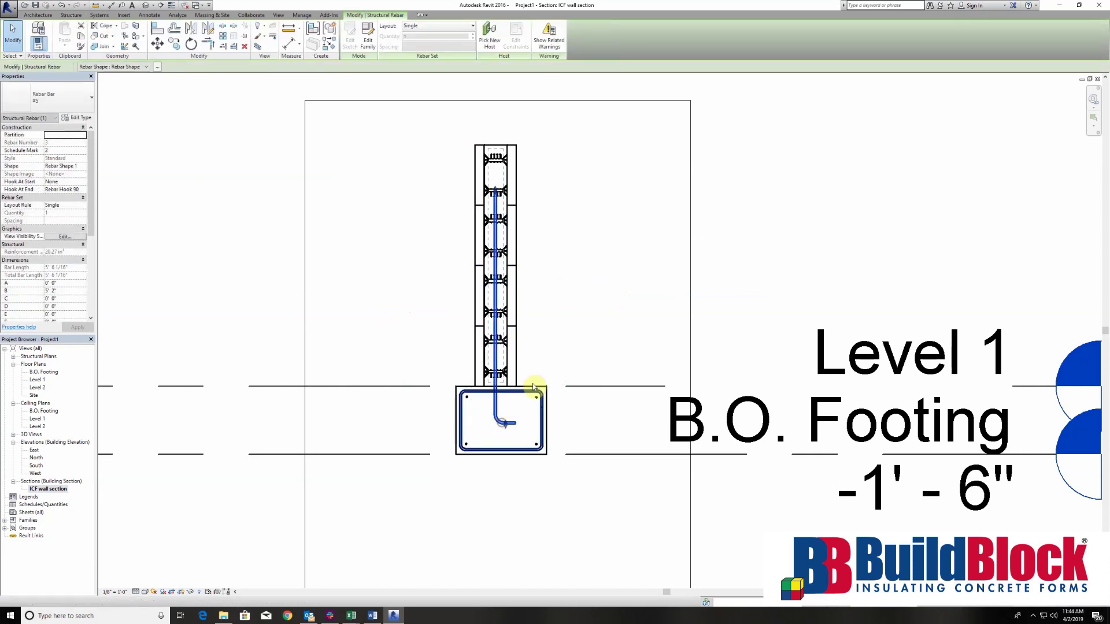
{"action": "key", "text": "Escape"}
- Stretch the upper end of the hooked vertical bar to just below the top of the wall cavity
{"action": "scroll", "coordinate": [495, 272], "scroll_direction": "up", "scroll_amount": 4}
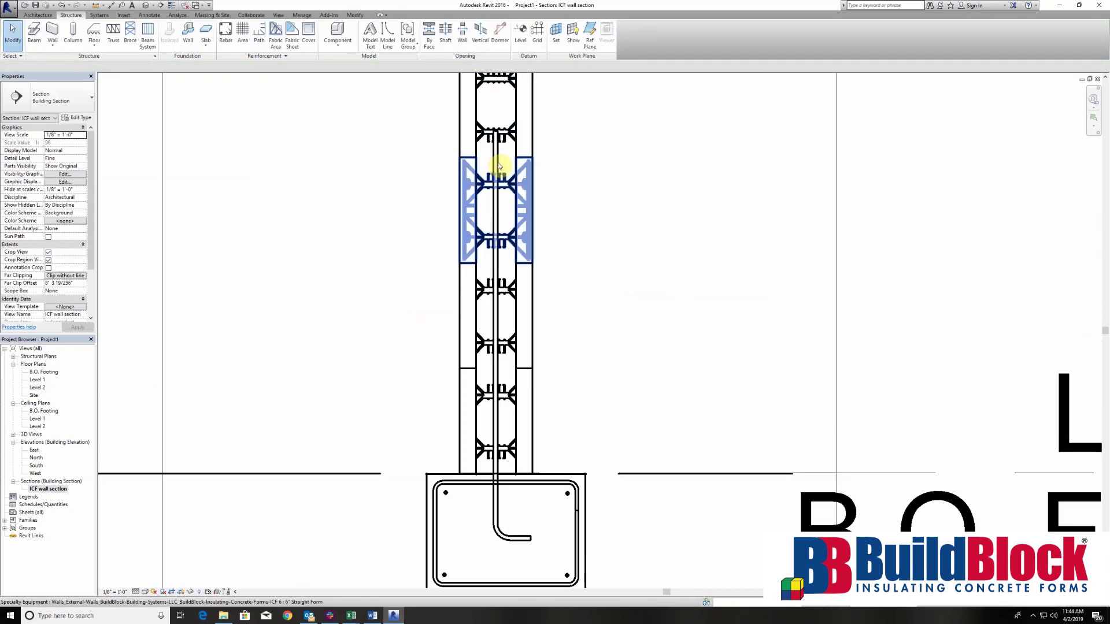
{"action": "left_click", "coordinate": [496, 176]}
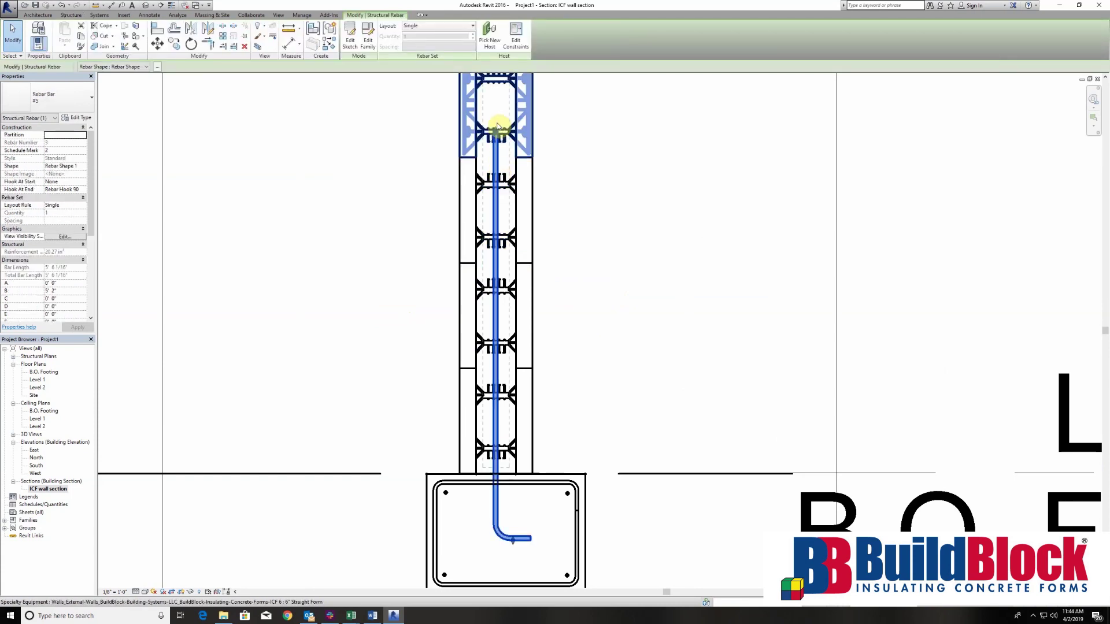
{"action": "left_click_drag", "start_coordinate": [496, 131], "coordinate": [496, 82]}
{"action": "middle_click_drag", "start_coordinate": [582, 106], "coordinate": [597, 218]}
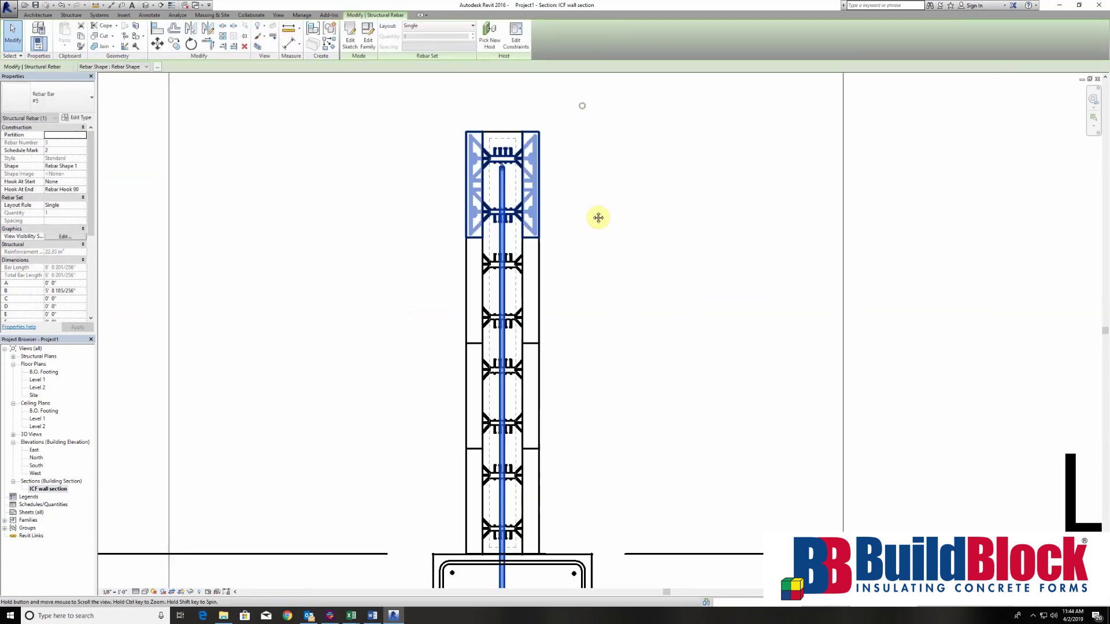
{"action": "left_click_drag", "start_coordinate": [516, 220], "coordinate": [511, 197]}
{"action": "left_click", "coordinate": [589, 252]}
{"action": "scroll", "coordinate": [634, 300], "scroll_direction": "down", "scroll_amount": 4}
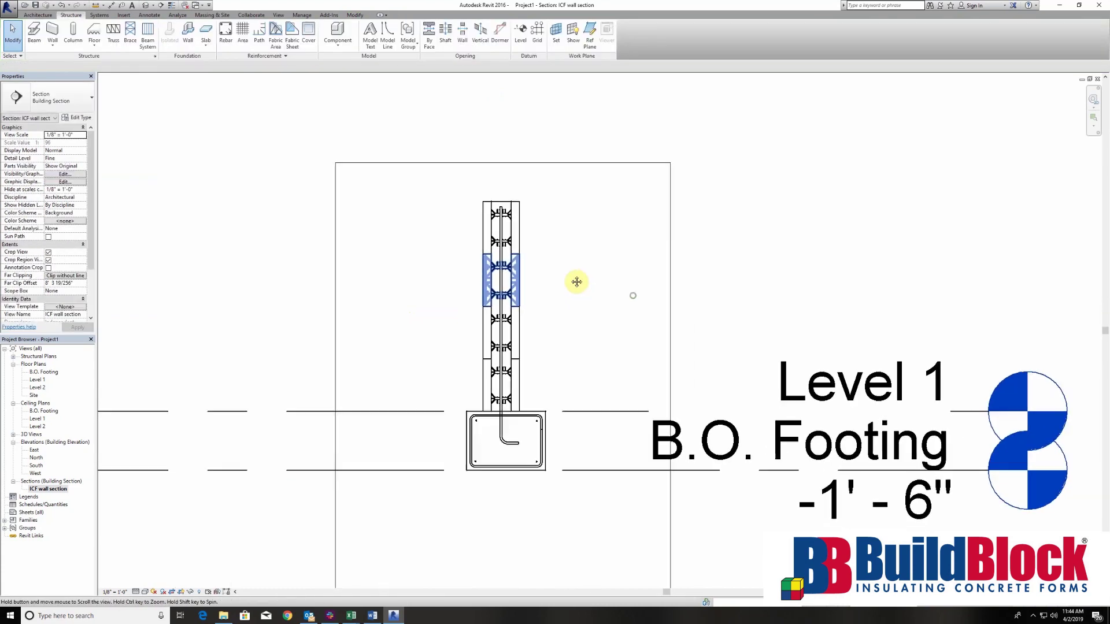
- Place straight #5 Rebar Shape 00 bars perpendicular to cover at the form ties, beside the vertical bar
{"action": "left_click", "coordinate": [227, 33]}
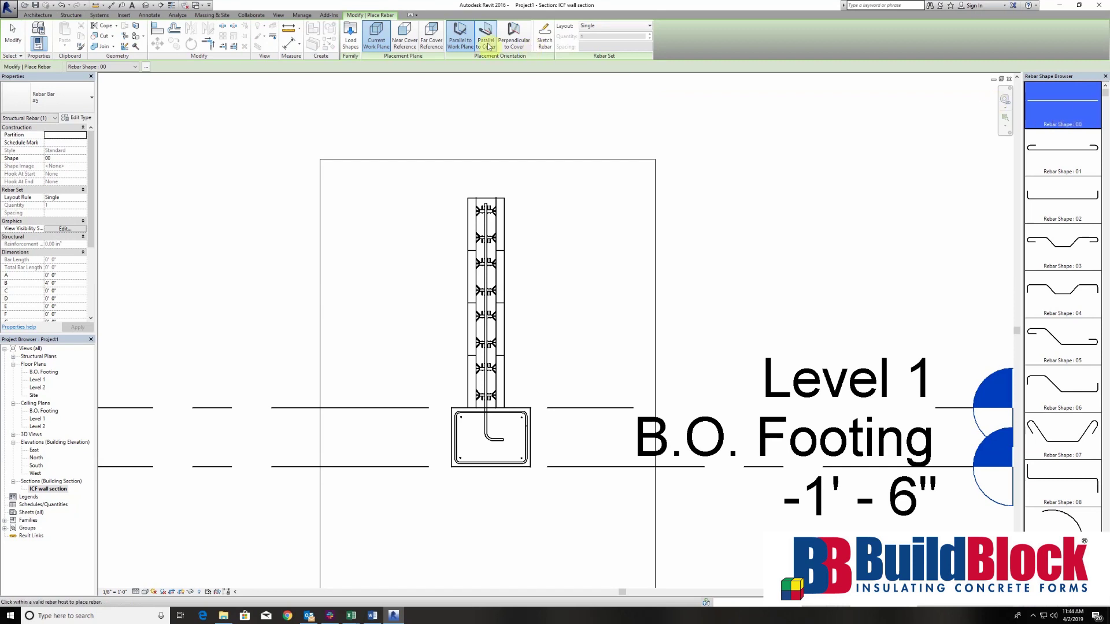
{"action": "left_click", "coordinate": [513, 35]}
{"action": "scroll", "coordinate": [481, 199], "scroll_direction": "up", "scroll_amount": 2}
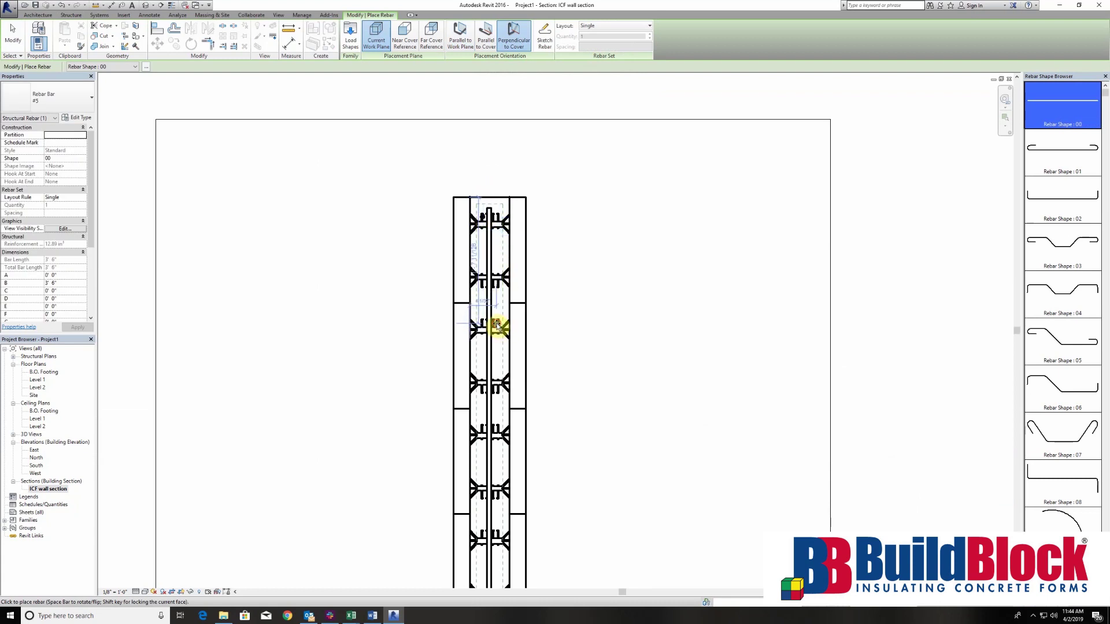
{"action": "middle_click_drag", "start_coordinate": [558, 384], "coordinate": [584, 284]}
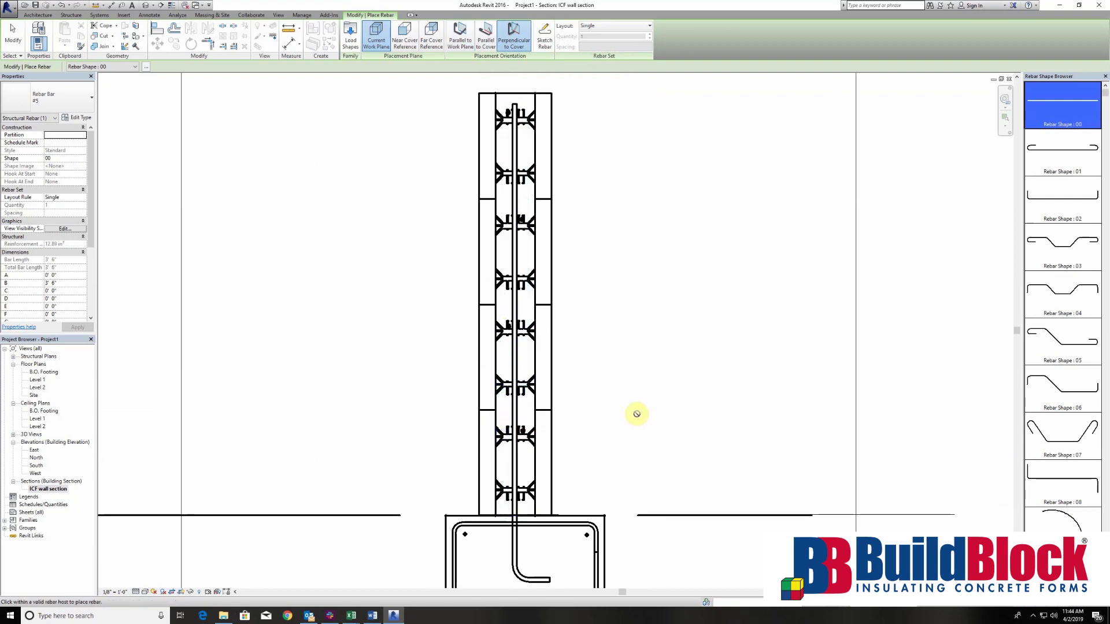
{"action": "key", "text": "Escape"}
{"action": "scroll", "coordinate": [653, 414], "scroll_direction": "down", "scroll_amount": 3}
{"action": "middle_click_drag", "start_coordinate": [669, 414], "coordinate": [597, 359]}
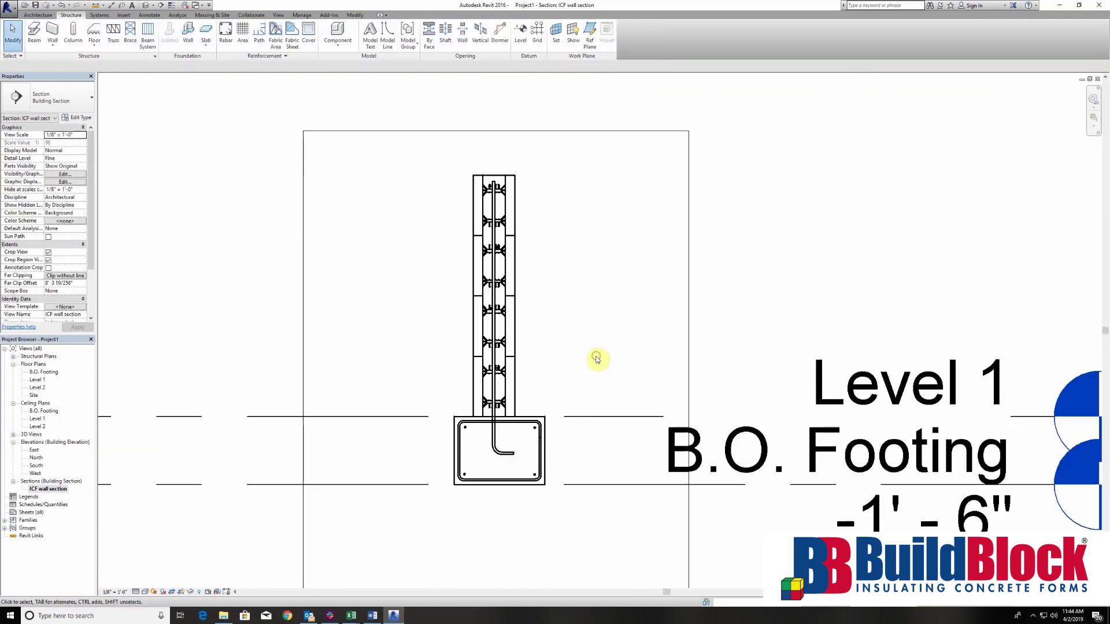
- Open the project's Object Styles and expand the Structural Rebar category among the model objects
{"action": "scroll", "coordinate": [597, 360], "scroll_direction": "down", "scroll_amount": 1}
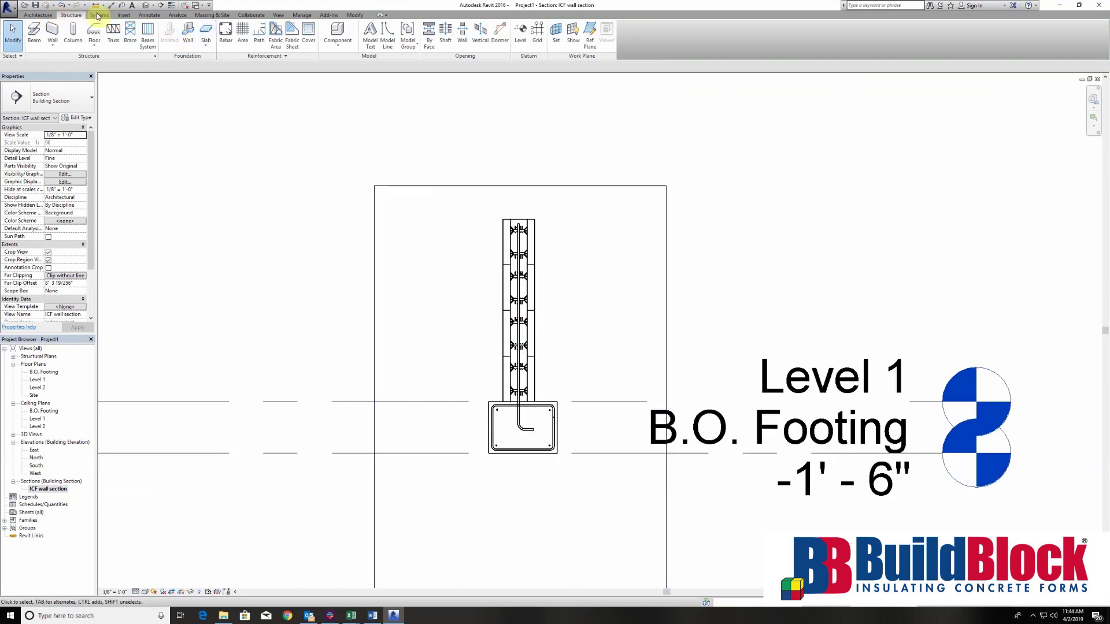
{"action": "left_click", "coordinate": [303, 15]}
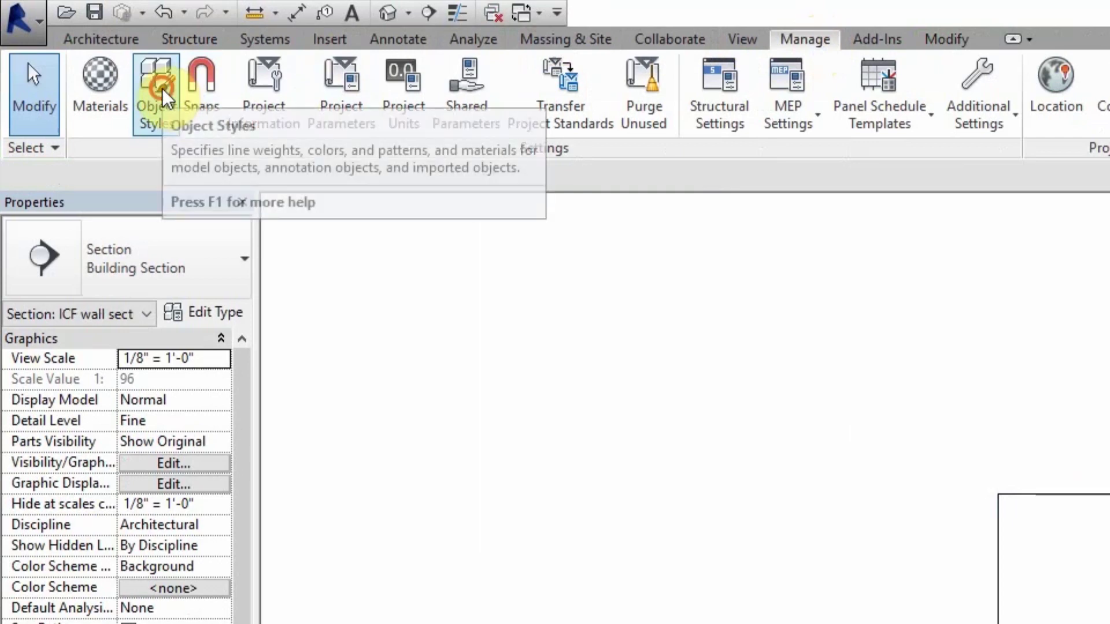
{"action": "left_click", "coordinate": [162, 88]}
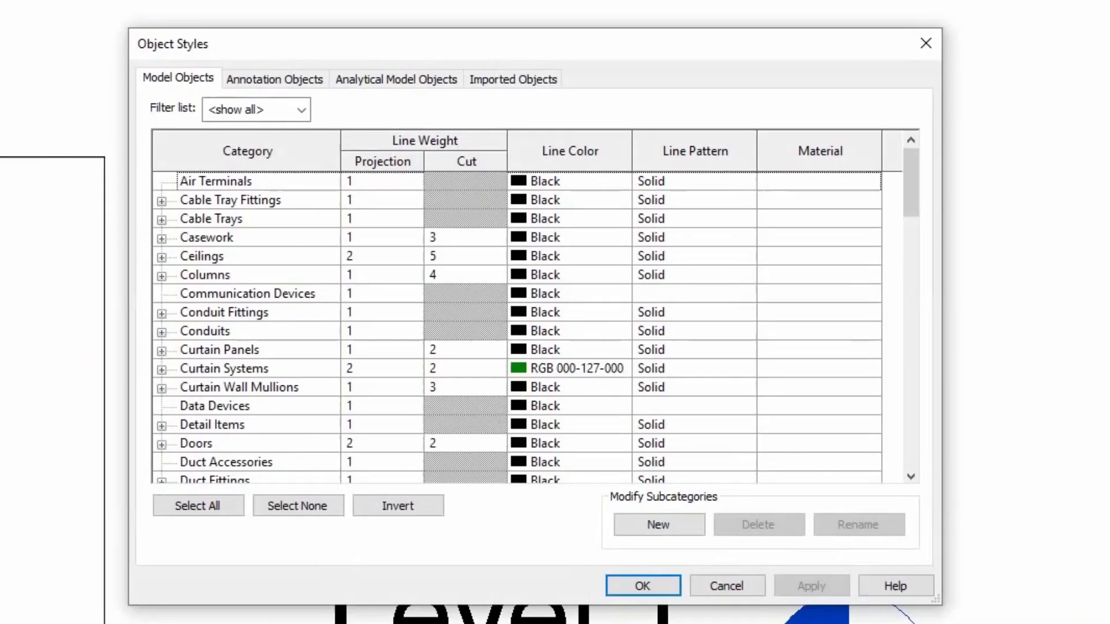
{"action": "scroll", "coordinate": [289, 249], "scroll_direction": "down", "scroll_amount": 1}
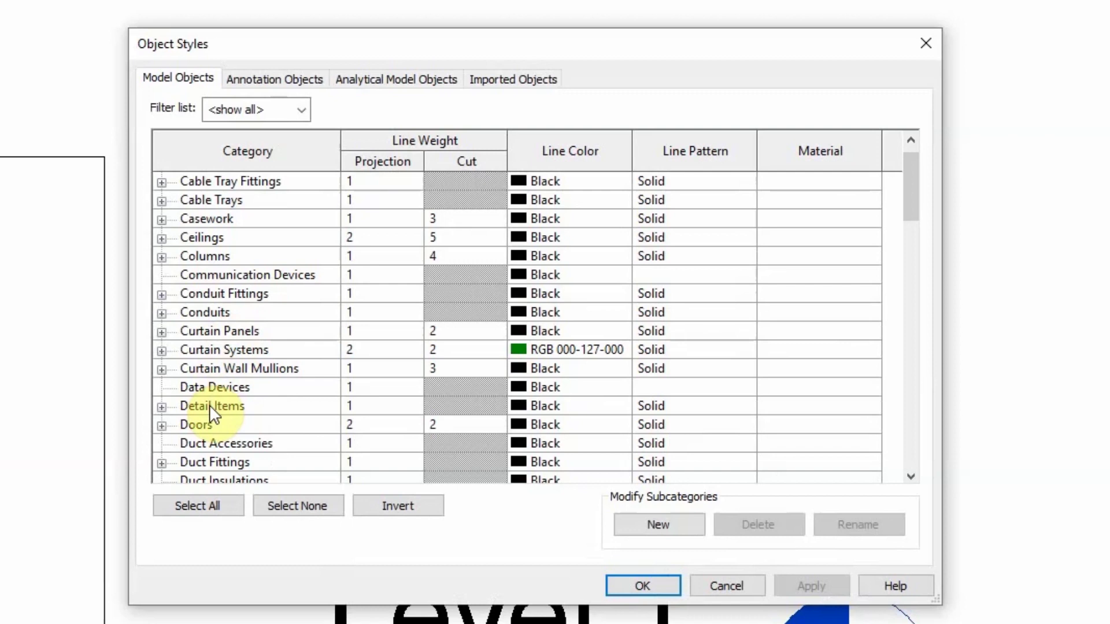
{"action": "scroll", "coordinate": [210, 406], "scroll_direction": "down", "scroll_amount": 12}
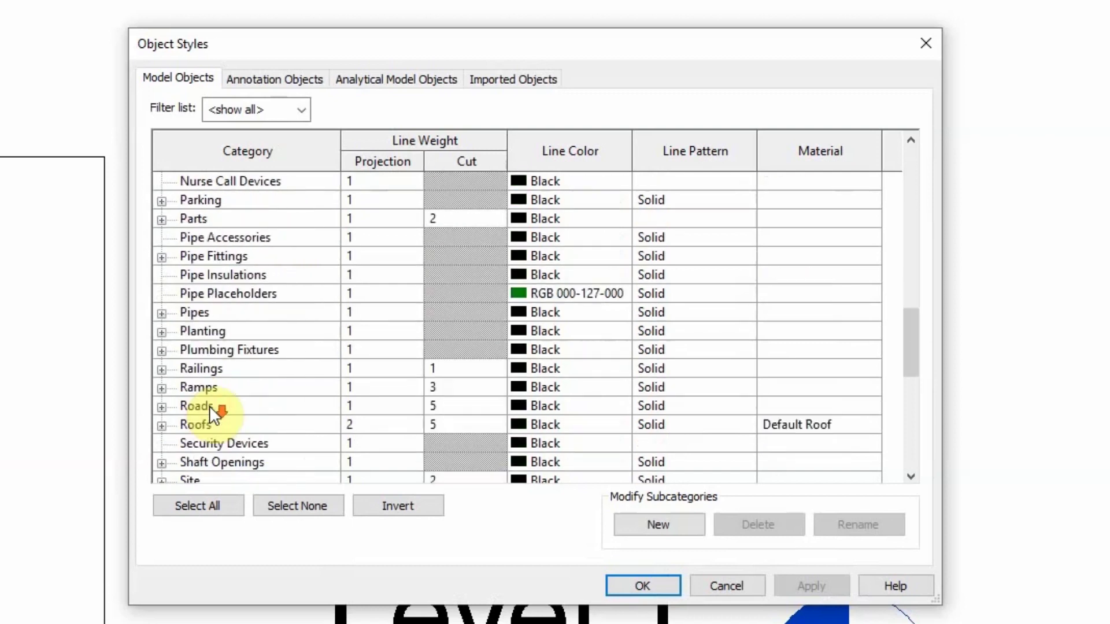
{"action": "scroll", "coordinate": [210, 405], "scroll_direction": "down", "scroll_amount": 7}
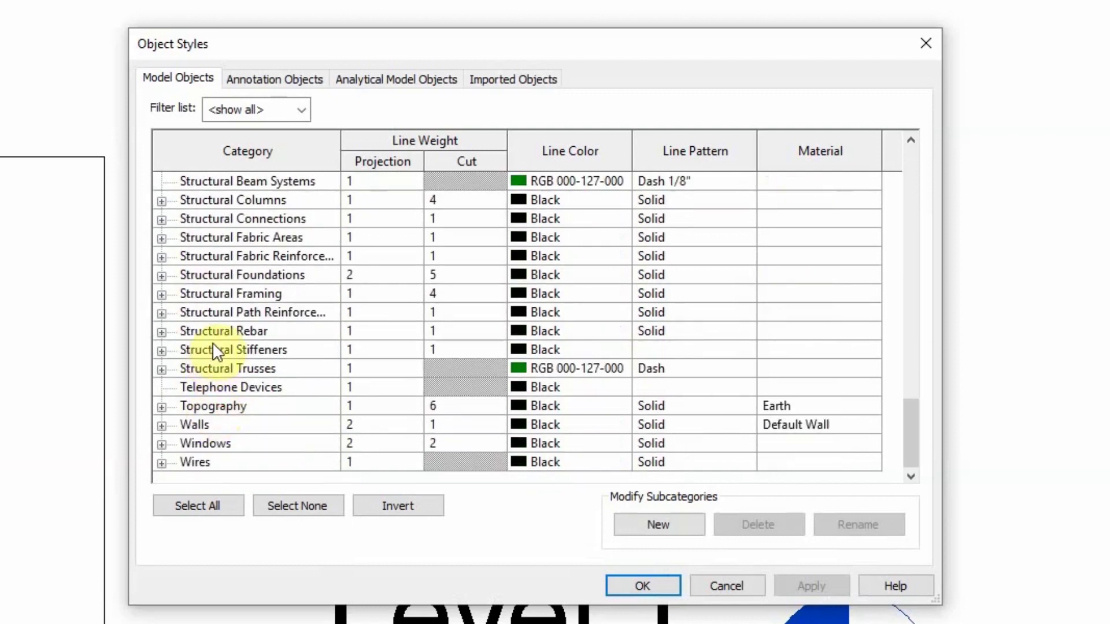
{"action": "left_click", "coordinate": [161, 332]}
{"action": "left_click", "coordinate": [232, 332]}
- Set the Structural Rebar line color to cyan, RGB 020-219-235, and apply the object style change
{"action": "left_click", "coordinate": [541, 330]}
{"action": "left_click", "coordinate": [542, 328]}
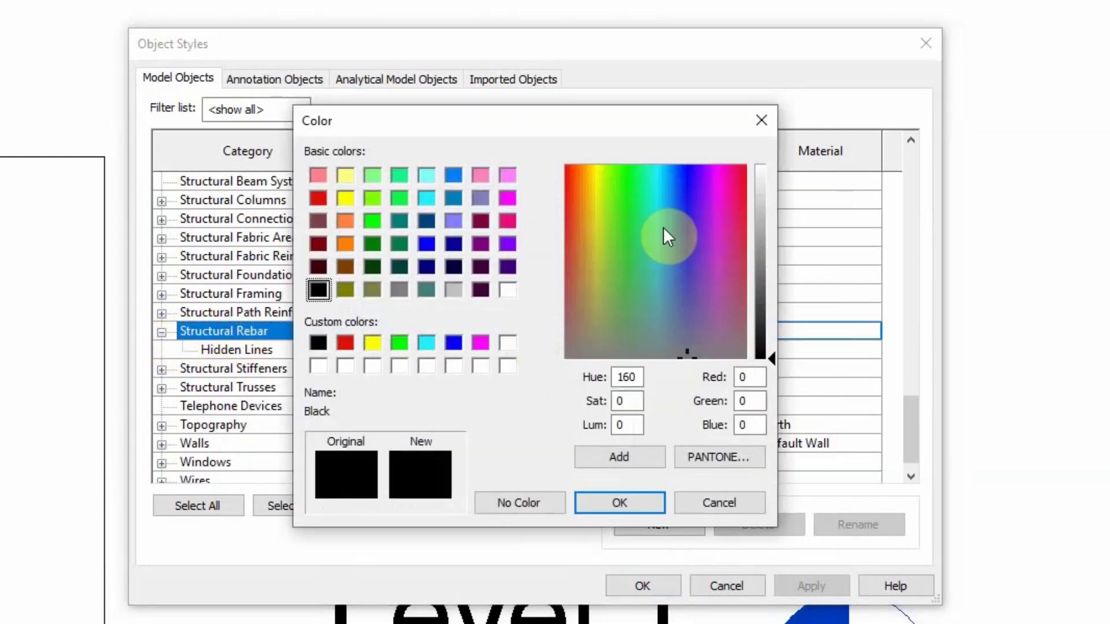
{"action": "left_click", "coordinate": [422, 340]}
{"action": "left_click", "coordinate": [659, 196]}
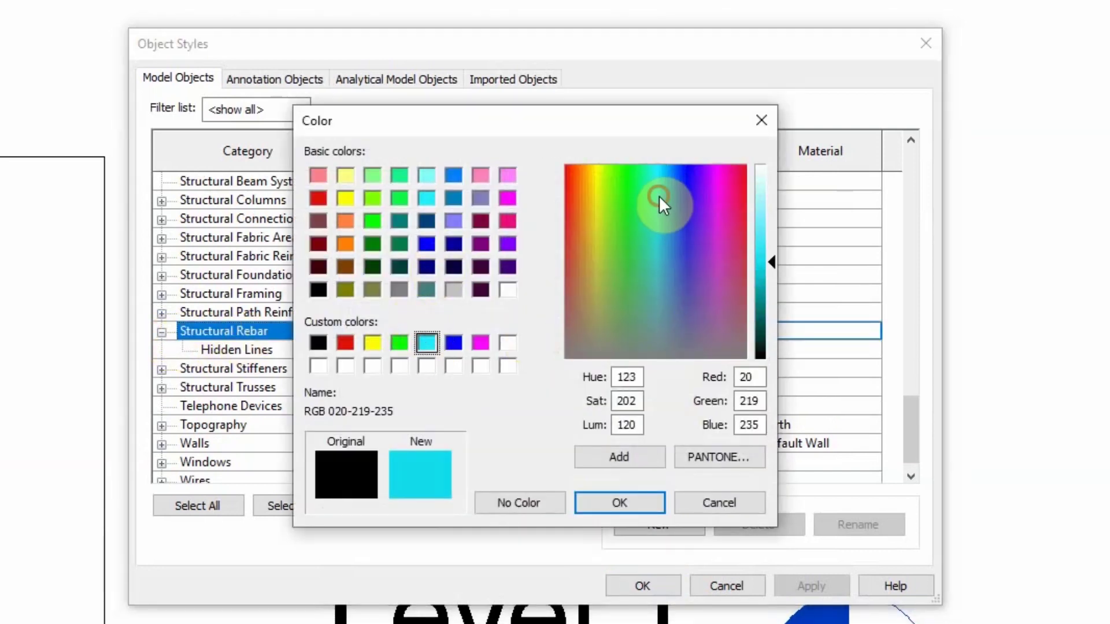
{"action": "left_click", "coordinate": [625, 489]}
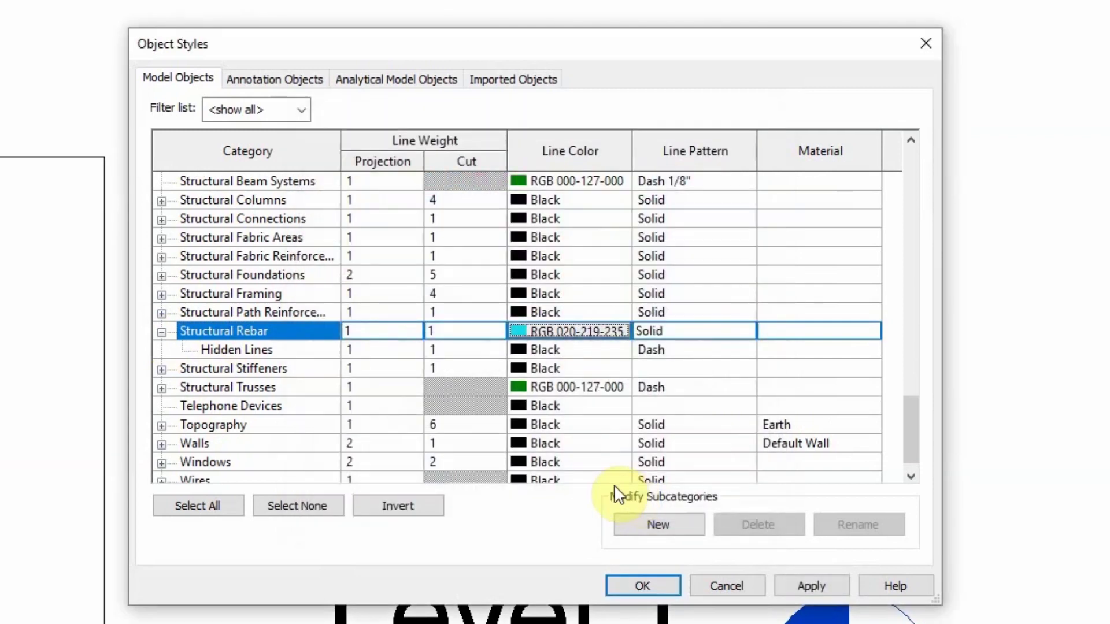
{"action": "left_click", "coordinate": [799, 586]}
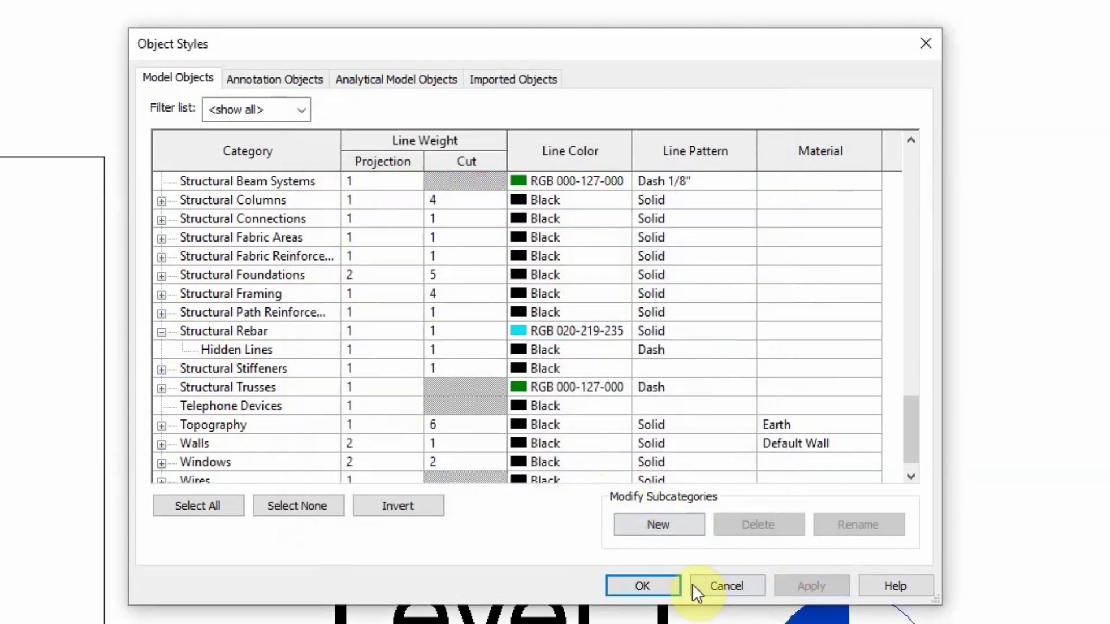
{"action": "left_click", "coordinate": [645, 585]}
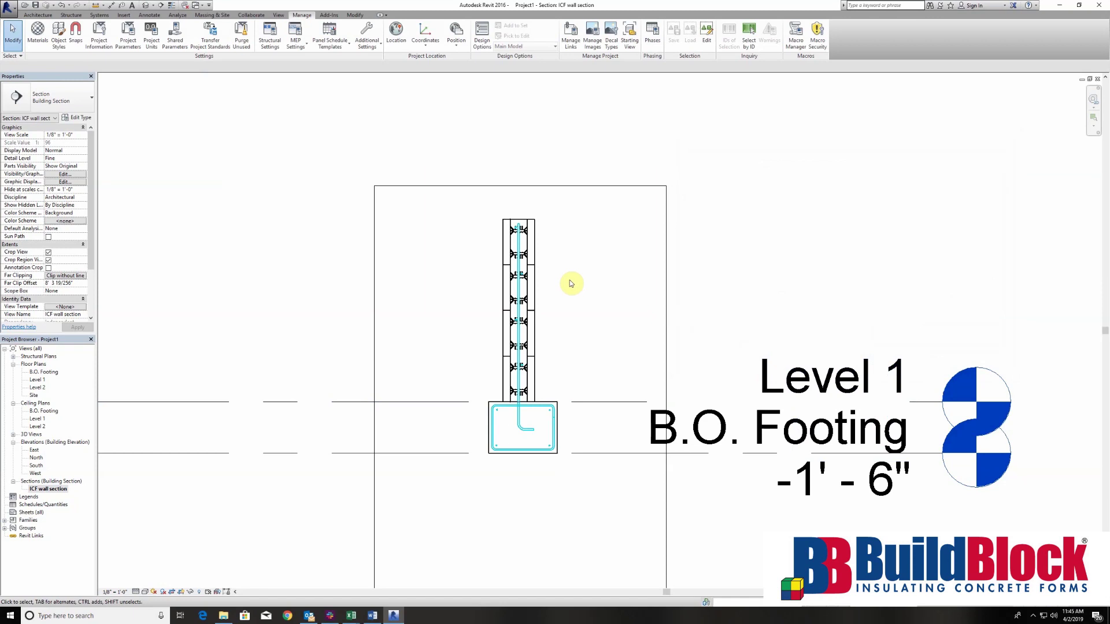
- Load the Break Line detail component family from the Div 01-General folder of the Detail Items library
{"action": "scroll", "coordinate": [552, 287], "scroll_direction": "up", "scroll_amount": 1}
{"action": "scroll", "coordinate": [550, 288], "scroll_direction": "up", "scroll_amount": 1}
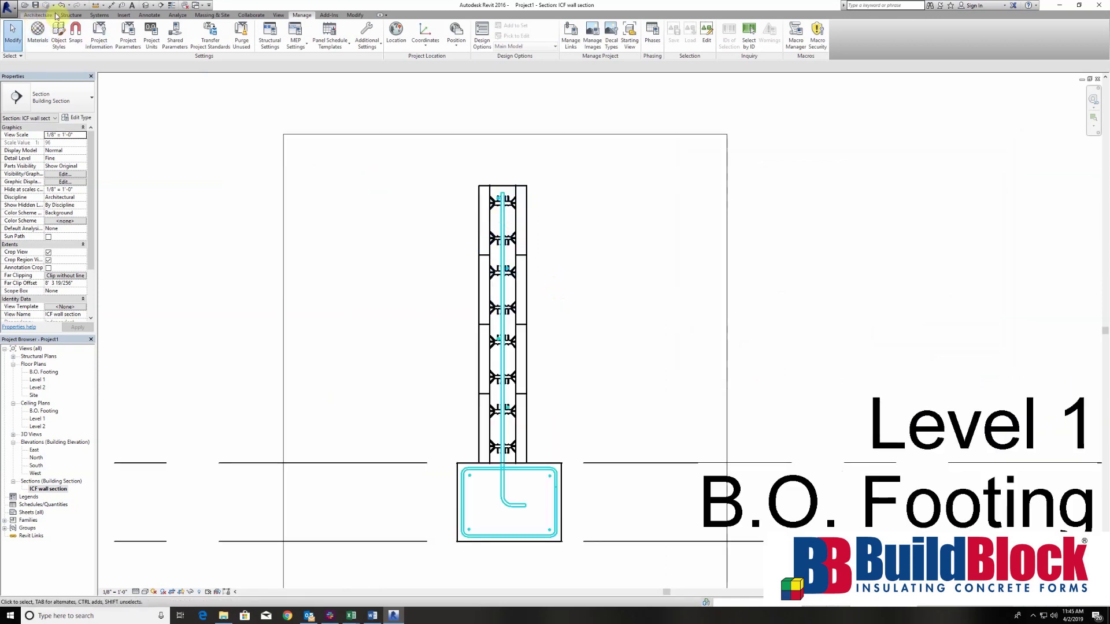
{"action": "left_click", "coordinate": [146, 16]}
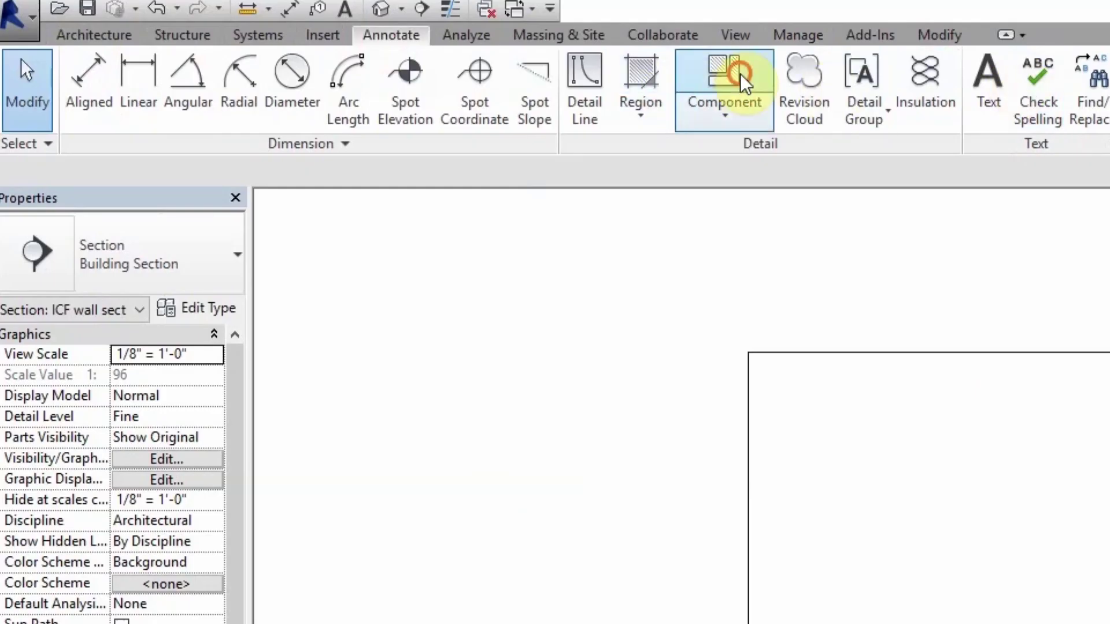
{"action": "left_click", "coordinate": [745, 83]}
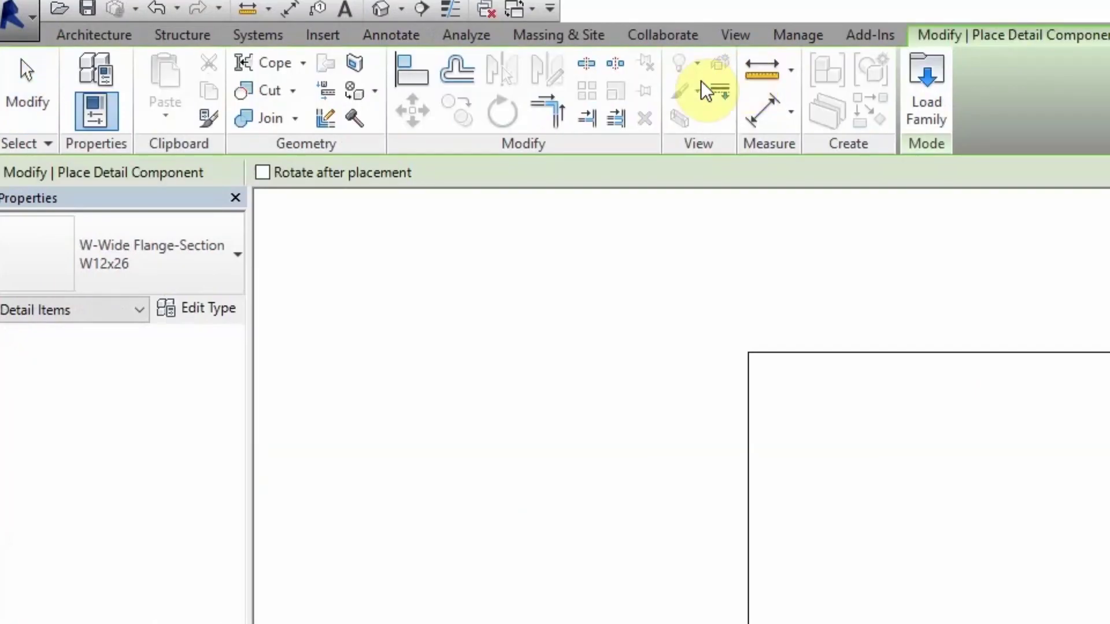
{"action": "left_click", "coordinate": [925, 99]}
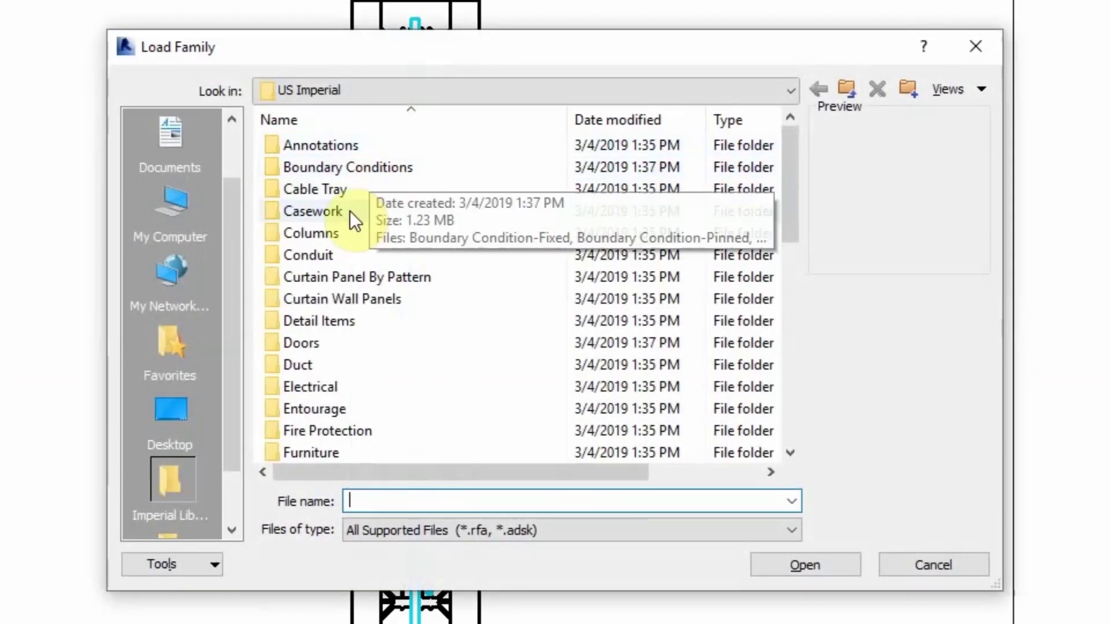
{"action": "double_click", "coordinate": [335, 323]}
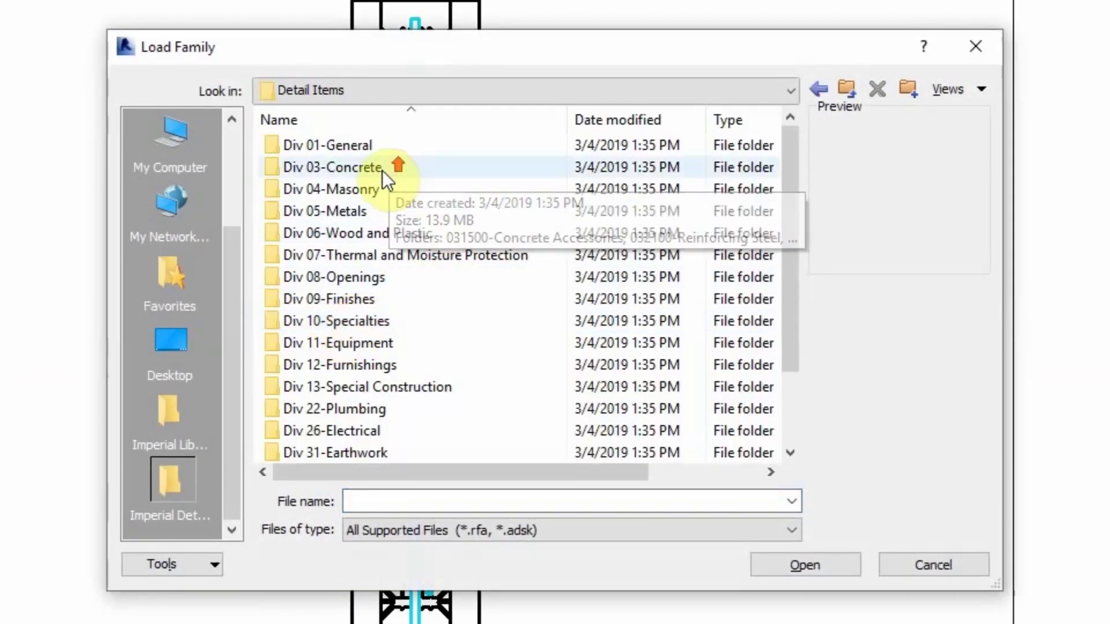
{"action": "double_click", "coordinate": [353, 145]}
{"action": "double_click", "coordinate": [329, 146]}
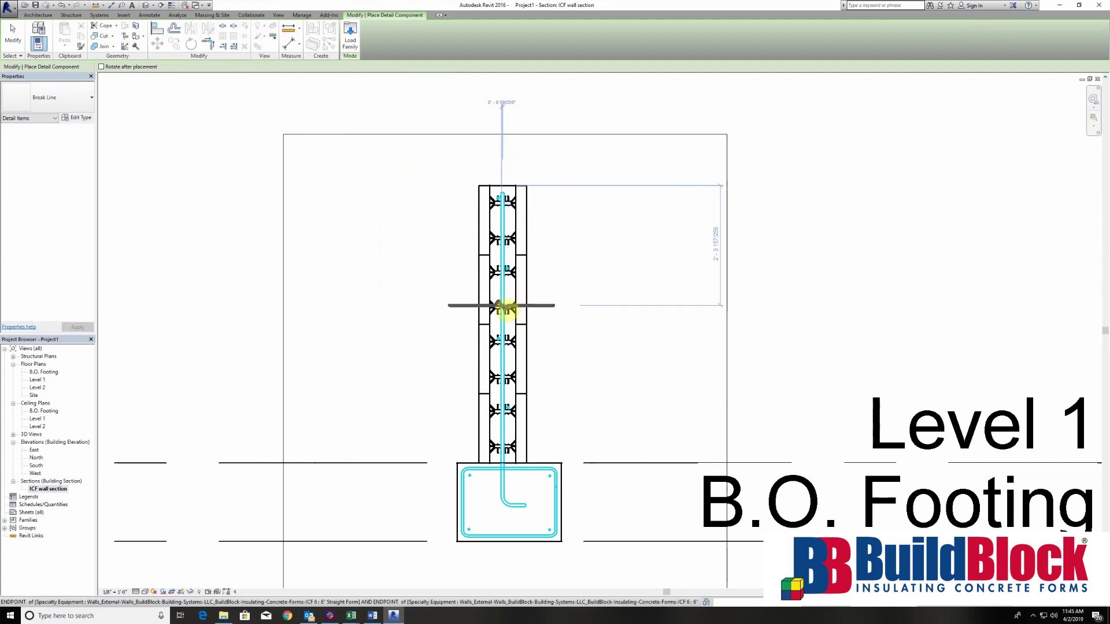
- Place two break lines across the ICF wall, one near mid-height and another a short distance above it
{"action": "left_click", "coordinate": [504, 306]}
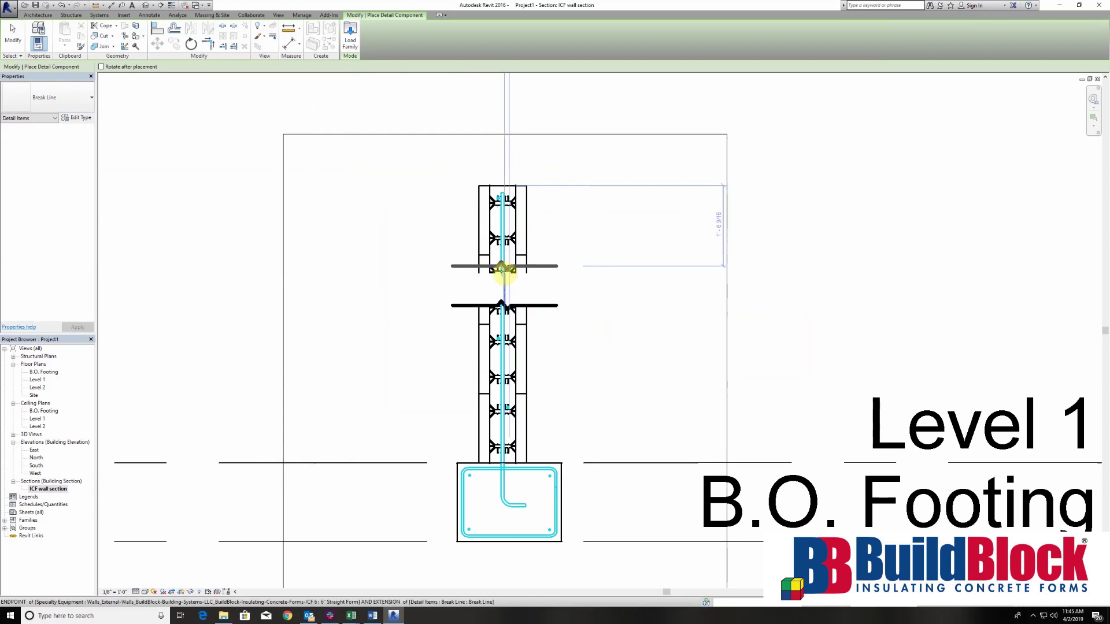
{"action": "left_click", "coordinate": [504, 270]}
{"action": "key", "text": "Escape"}
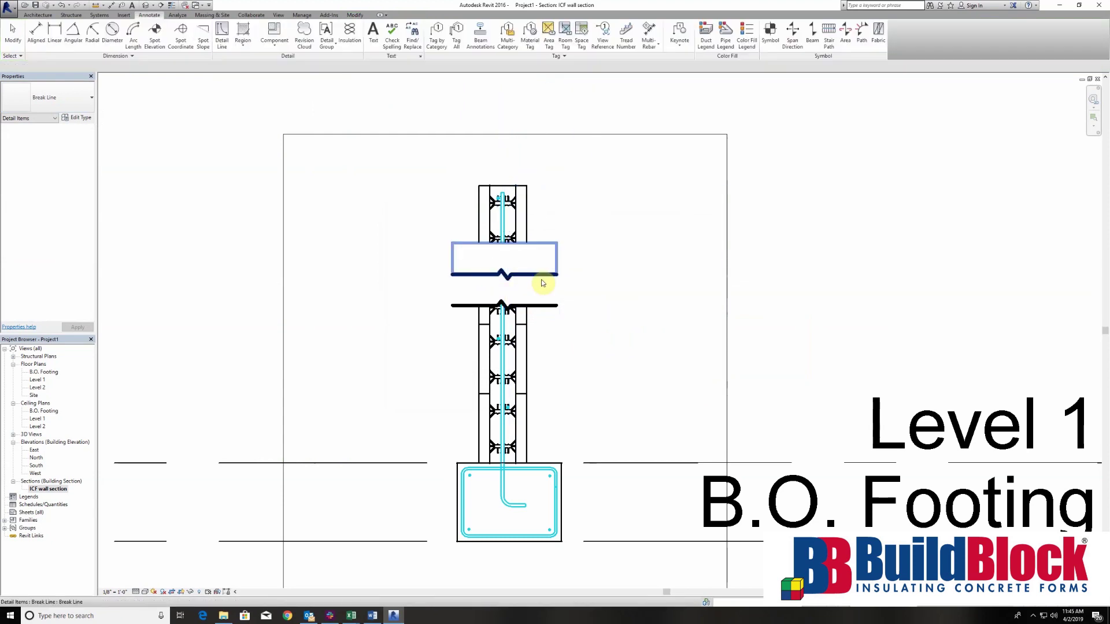
- Flip the upper break line and adjust its masking depth to cover only the gap down to the lower break line
{"action": "left_click", "coordinate": [541, 280]}
{"action": "left_click_drag", "start_coordinate": [540, 277], "coordinate": [506, 305]}
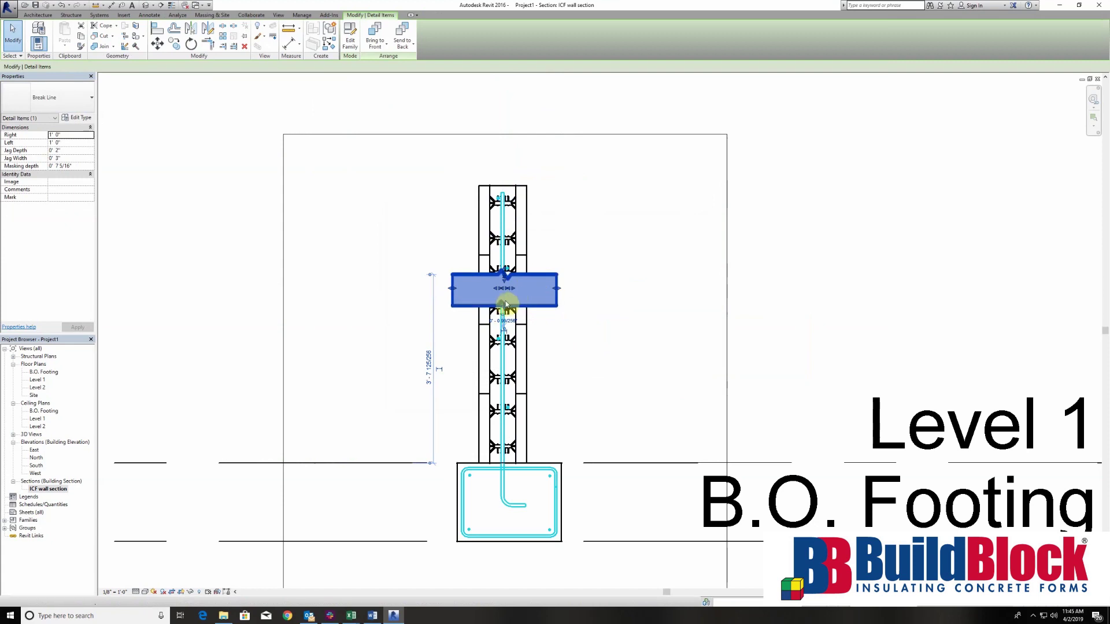
{"action": "scroll", "coordinate": [507, 318], "scroll_direction": "up", "scroll_amount": 3}
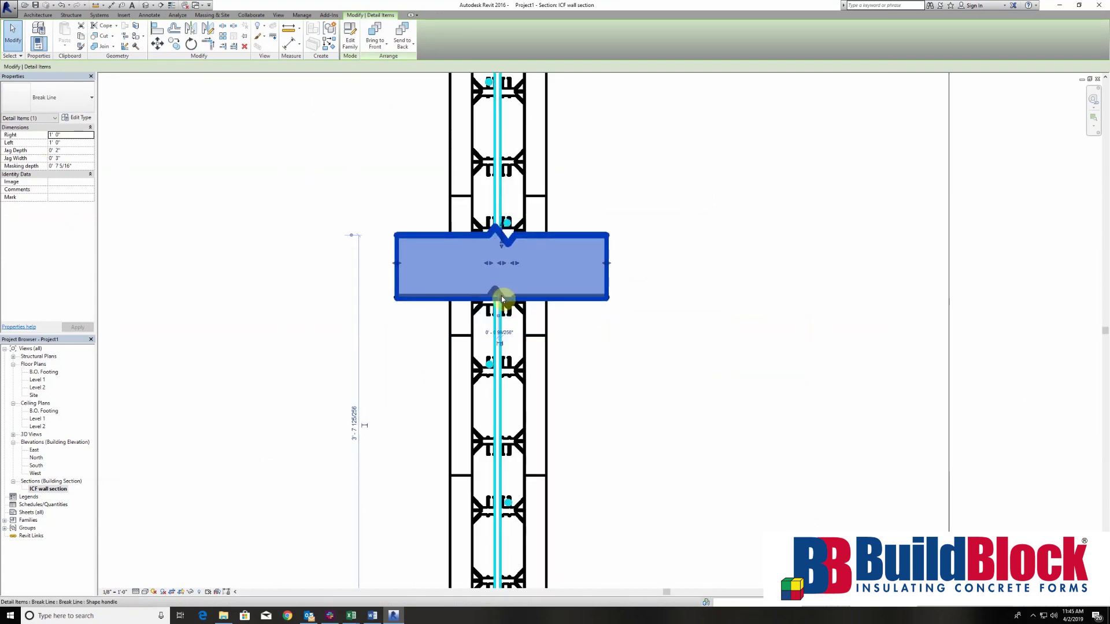
{"action": "left_click", "coordinate": [636, 346]}
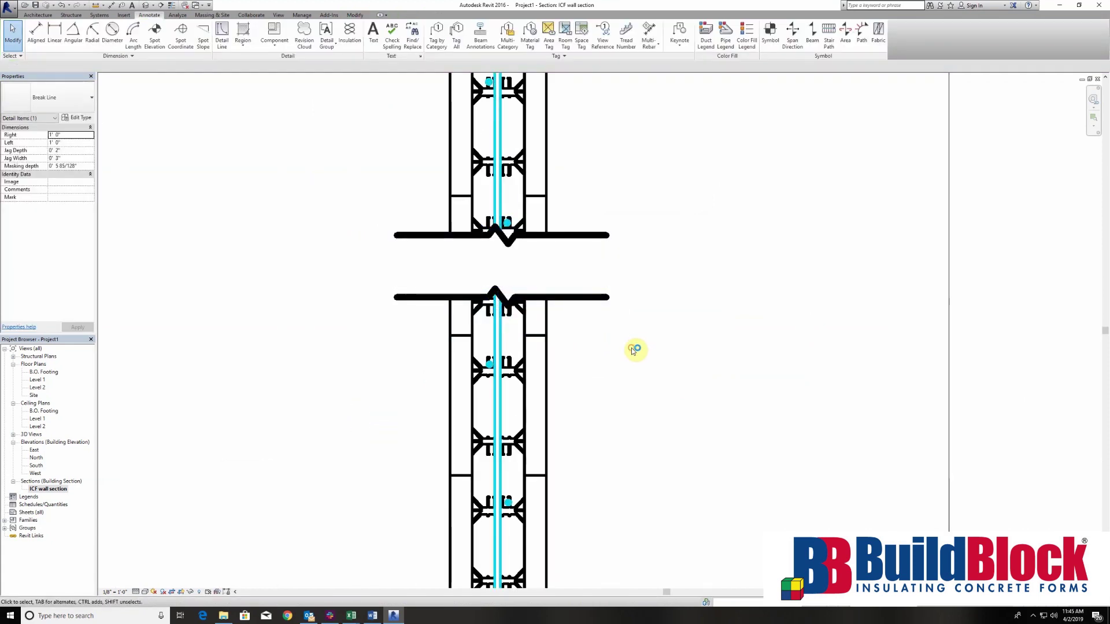
{"action": "scroll", "coordinate": [621, 348], "scroll_direction": "down", "scroll_amount": 2}
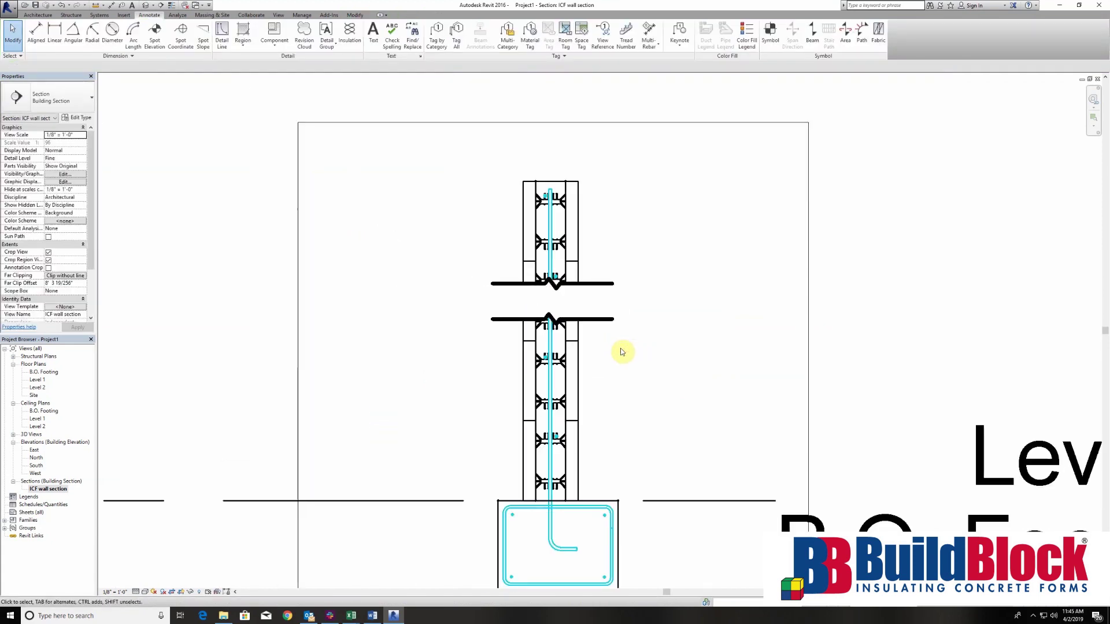
- Shorten the masking area of the lower break line so it ends just below the upper break line
{"action": "left_click", "coordinate": [587, 325]}
{"action": "scroll", "coordinate": [581, 300], "scroll_direction": "up", "scroll_amount": 4}
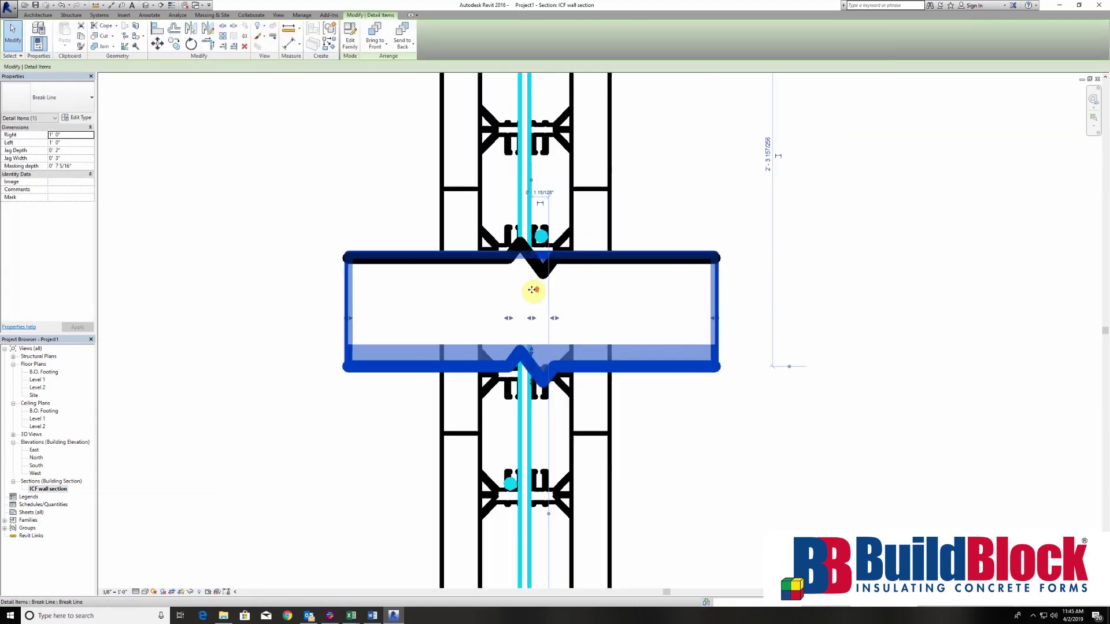
{"action": "scroll", "coordinate": [531, 289], "scroll_direction": "up", "scroll_amount": 1}
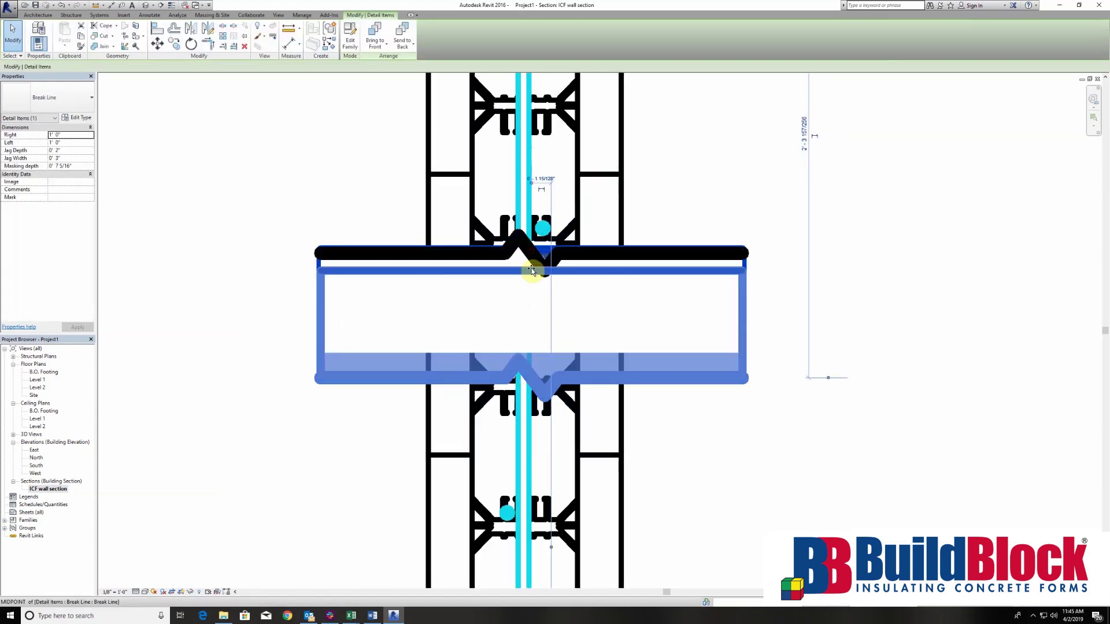
{"action": "key", "text": "Escape"}
- Start loading another detail component family and open the Div 05-Metals folder within Detail Items
{"action": "scroll", "coordinate": [743, 402], "scroll_direction": "down", "scroll_amount": 3}
{"action": "middle_click_drag", "start_coordinate": [750, 401], "coordinate": [646, 362]}
{"action": "scroll", "coordinate": [686, 387], "scroll_direction": "down", "scroll_amount": 2}
{"action": "scroll", "coordinate": [654, 360], "scroll_direction": "down", "scroll_amount": 1}
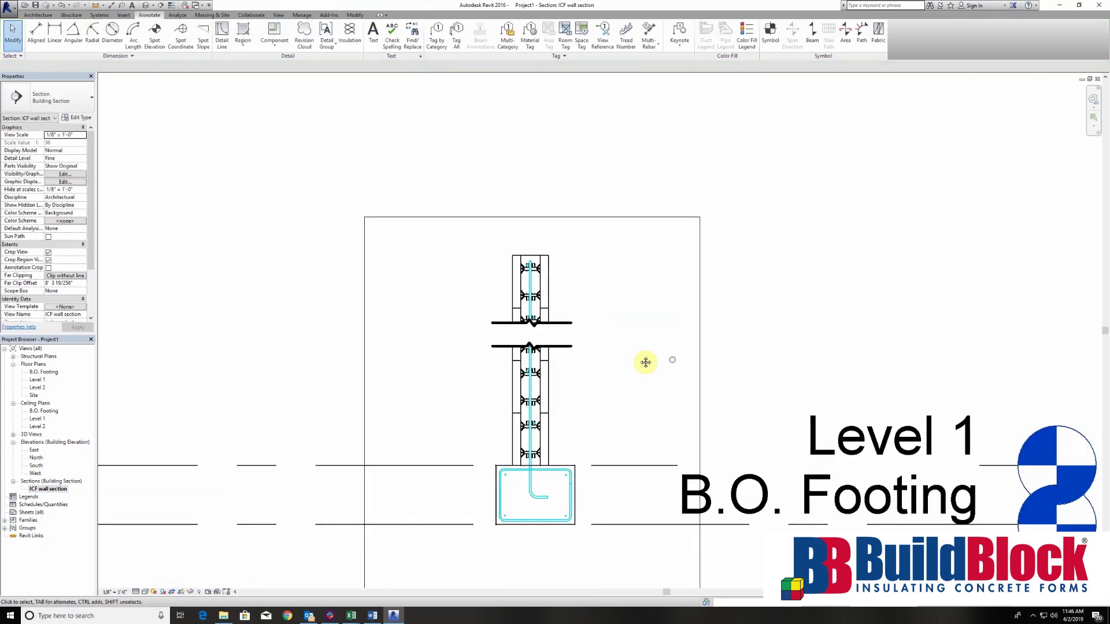
{"action": "left_click", "coordinate": [274, 34]}
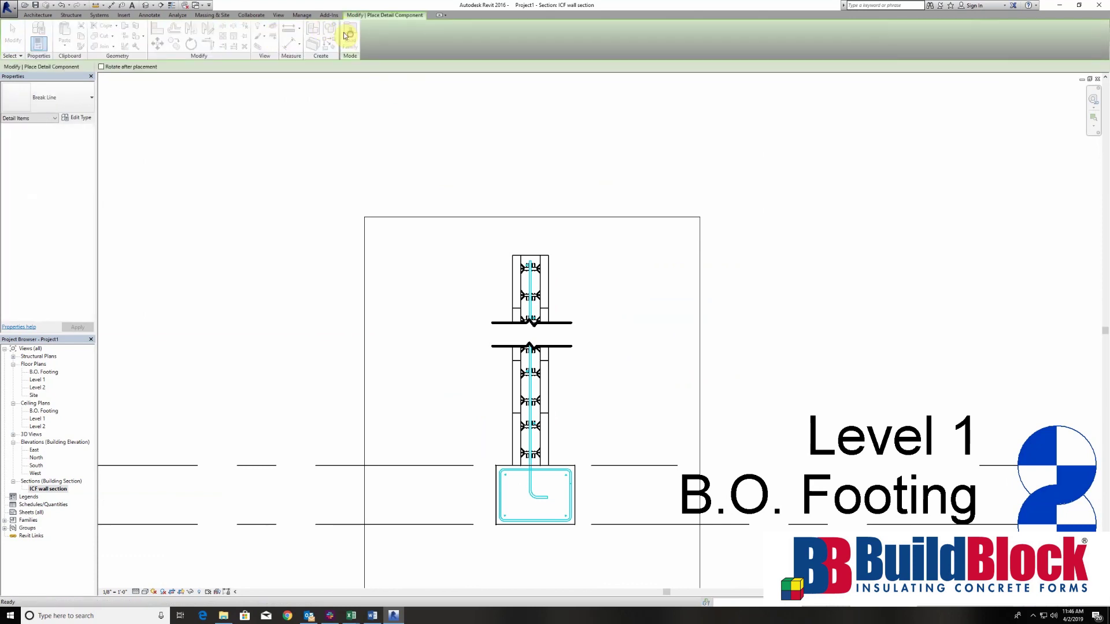
{"action": "left_click", "coordinate": [345, 36]}
{"action": "double_click", "coordinate": [477, 306]}
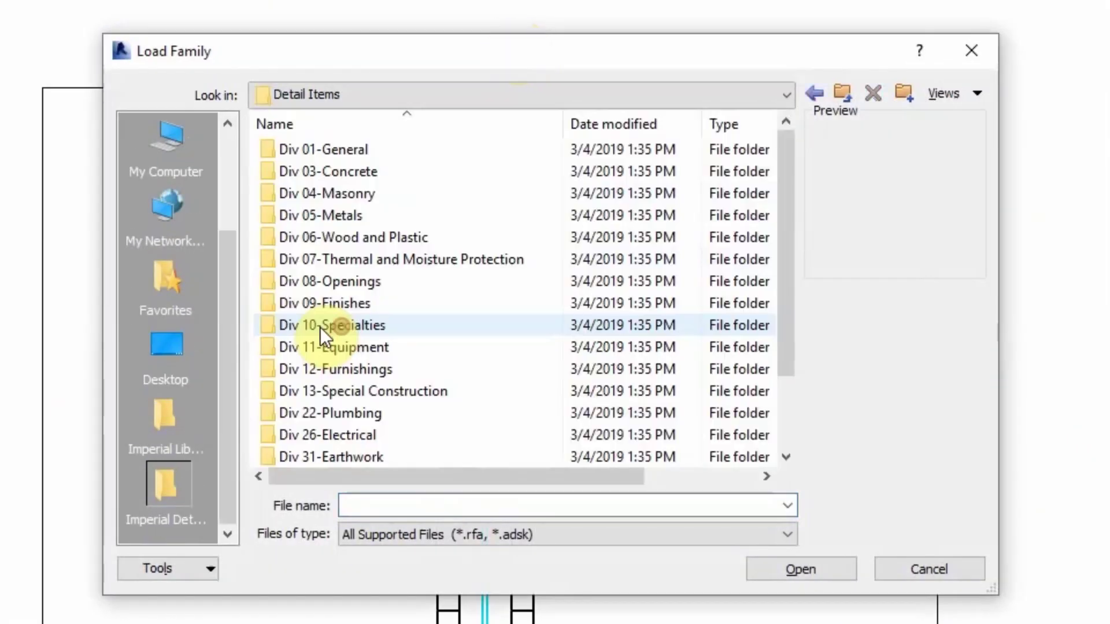
{"action": "double_click", "coordinate": [354, 214]}
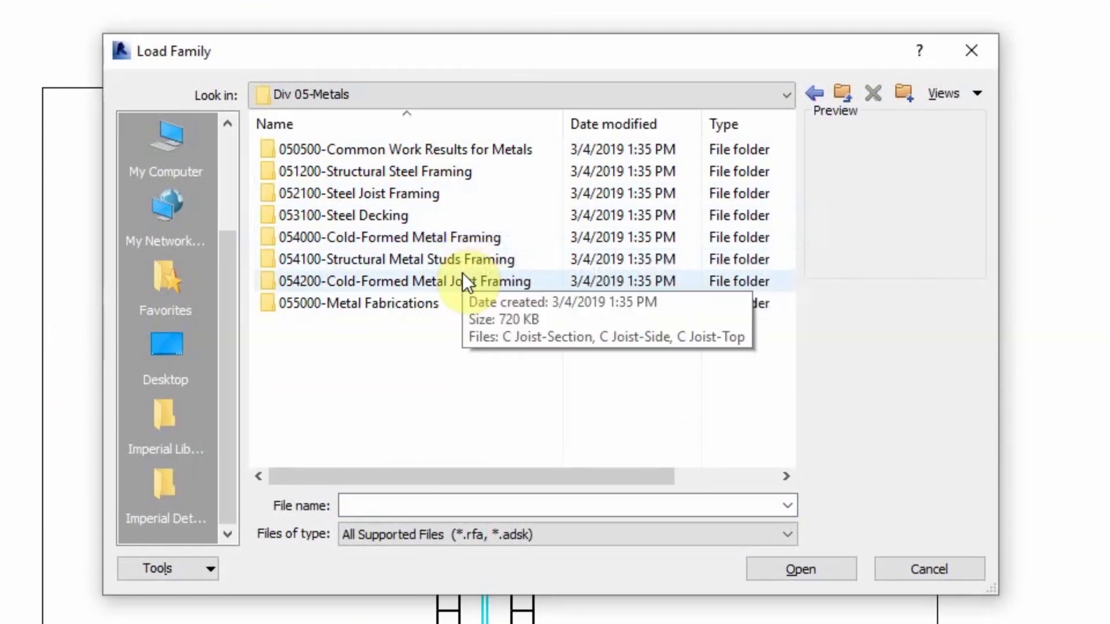
- Look through the 051200-Structural Steel Framing and 055000-Metal Fabrications folders for a suitable family
{"action": "double_click", "coordinate": [402, 177]}
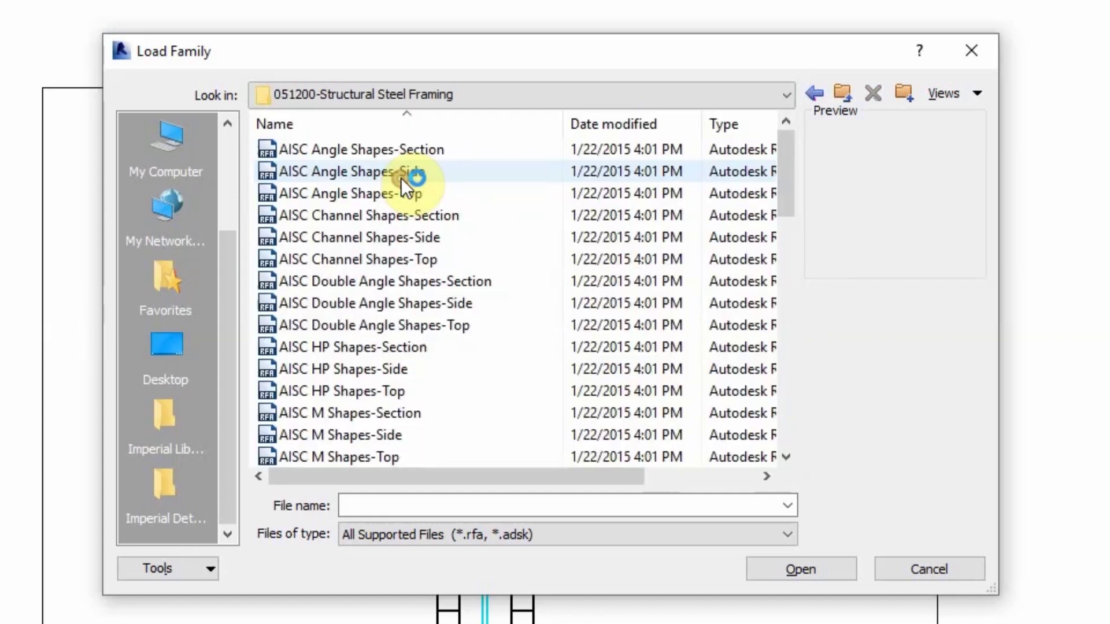
{"action": "scroll", "coordinate": [502, 226], "scroll_direction": "down", "scroll_amount": 5}
{"action": "scroll", "coordinate": [502, 227], "scroll_direction": "down", "scroll_amount": 1}
{"action": "scroll", "coordinate": [502, 227], "scroll_direction": "up", "scroll_amount": 6}
{"action": "left_click", "coordinate": [814, 94]}
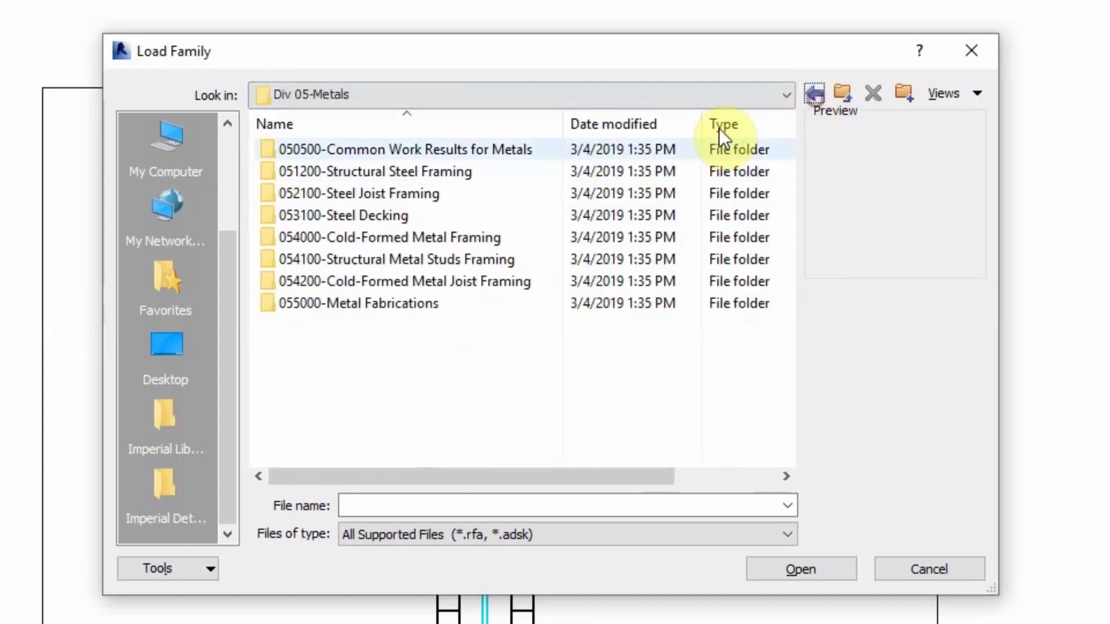
{"action": "double_click", "coordinate": [435, 302]}
{"action": "left_click", "coordinate": [812, 96]}
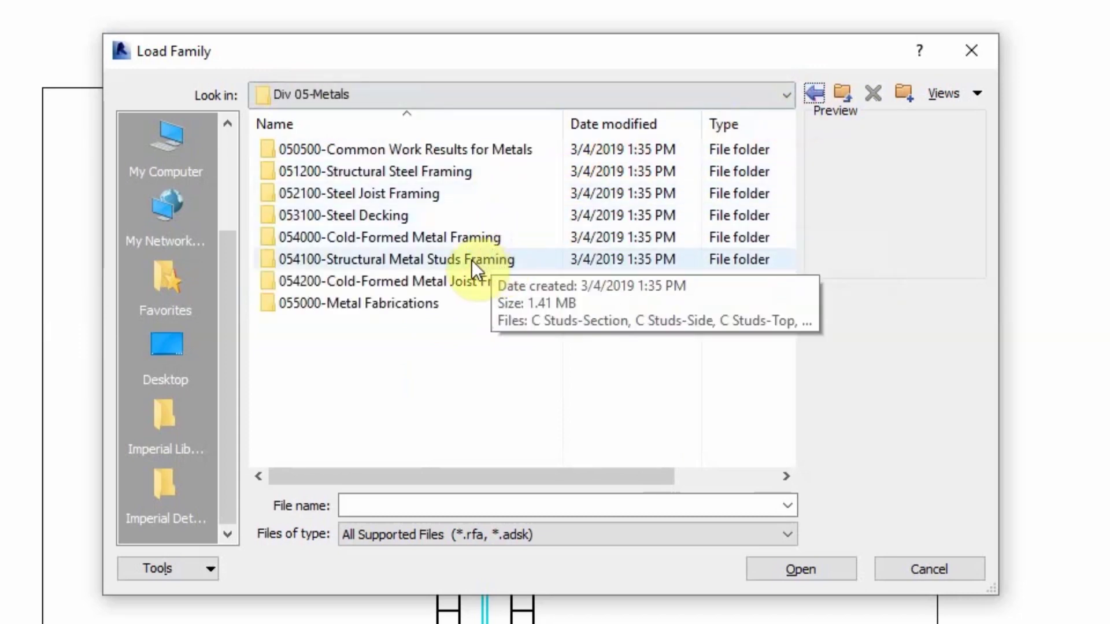
- Load the Anchor Bolts Hook-Side family from the 050523-Metal Fastenings folder under 050500-Common Work Results for Metals
{"action": "double_click", "coordinate": [456, 154]}
{"action": "double_click", "coordinate": [460, 157]}
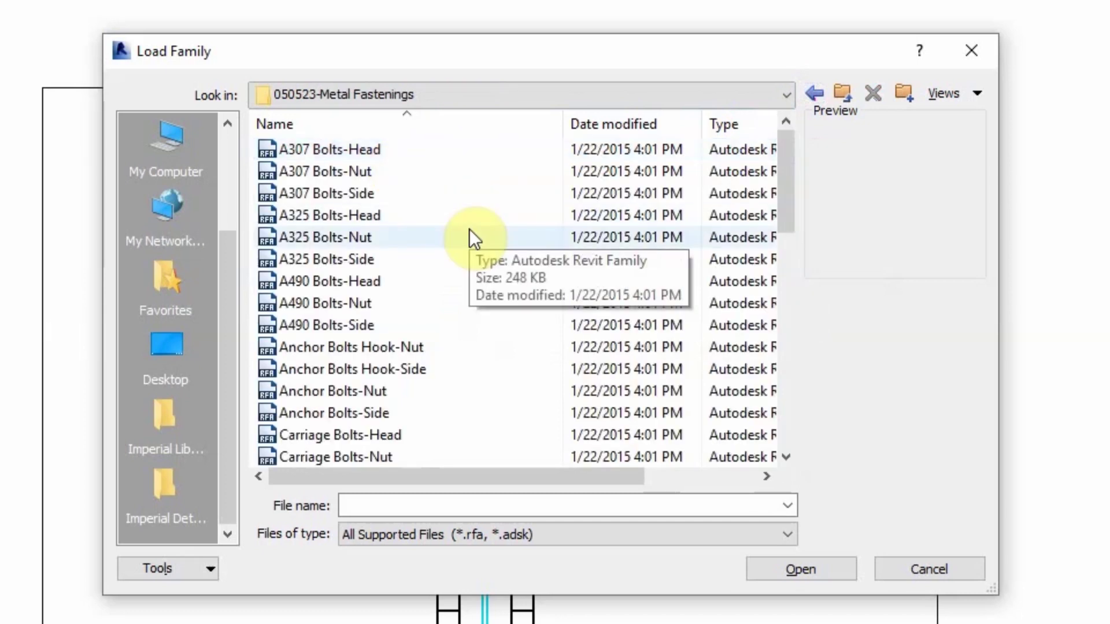
{"action": "left_click", "coordinate": [365, 412]}
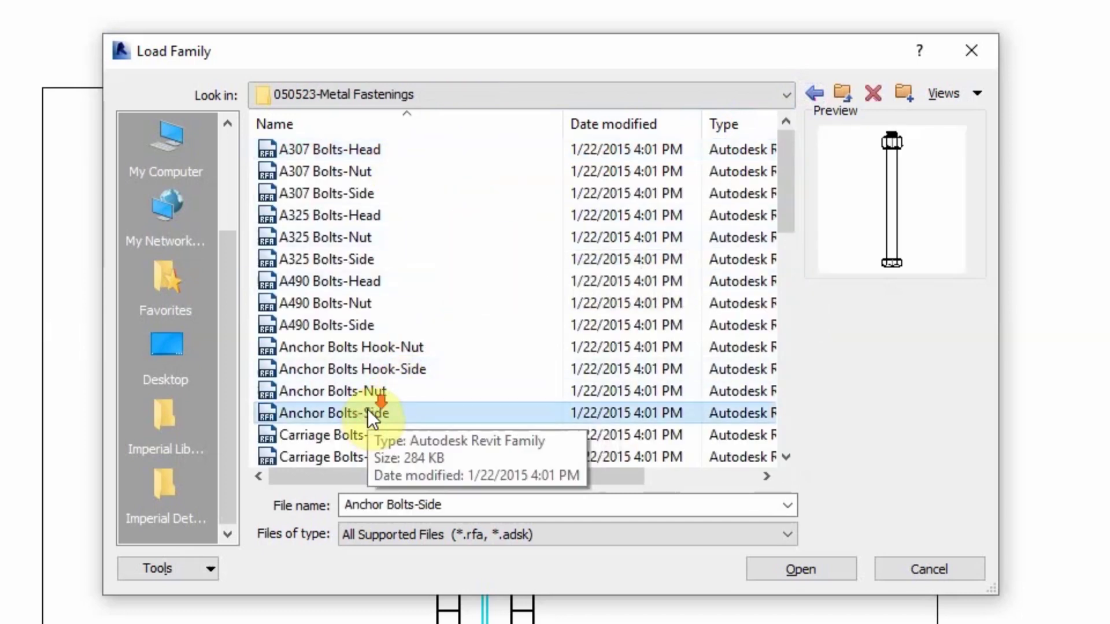
{"action": "scroll", "coordinate": [370, 399], "scroll_direction": "down", "scroll_amount": 1}
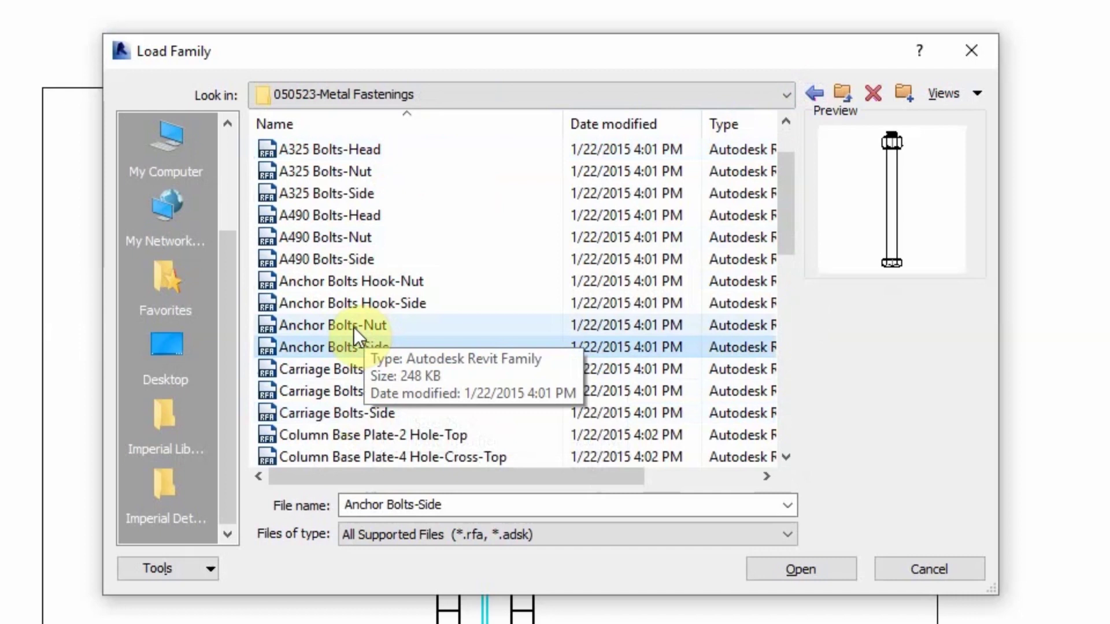
{"action": "left_click", "coordinate": [354, 304]}
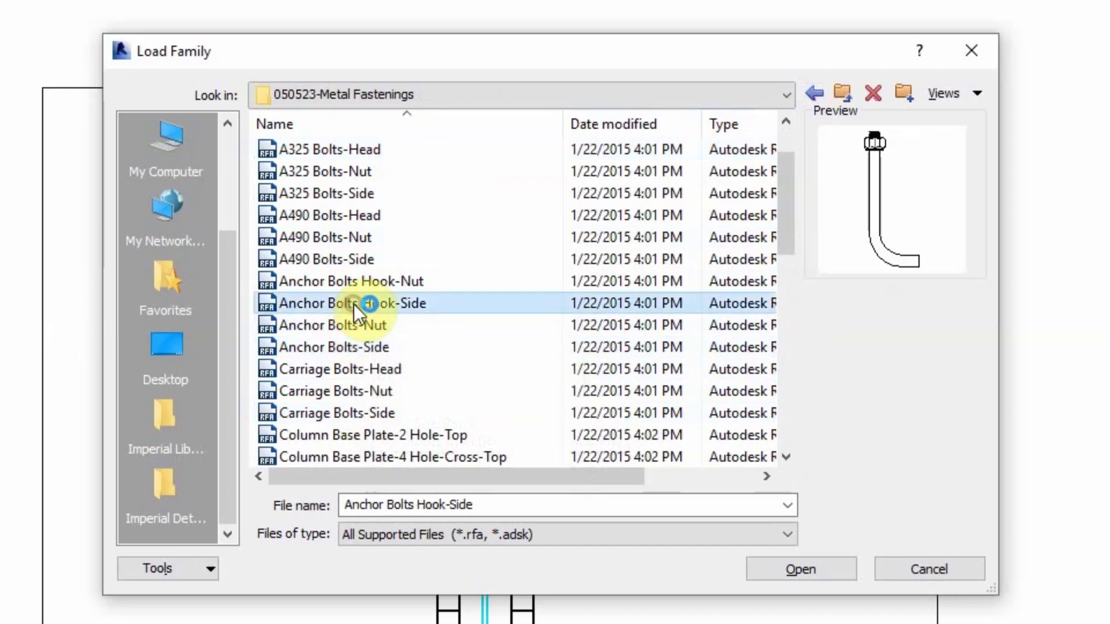
{"action": "left_click", "coordinate": [801, 570]}
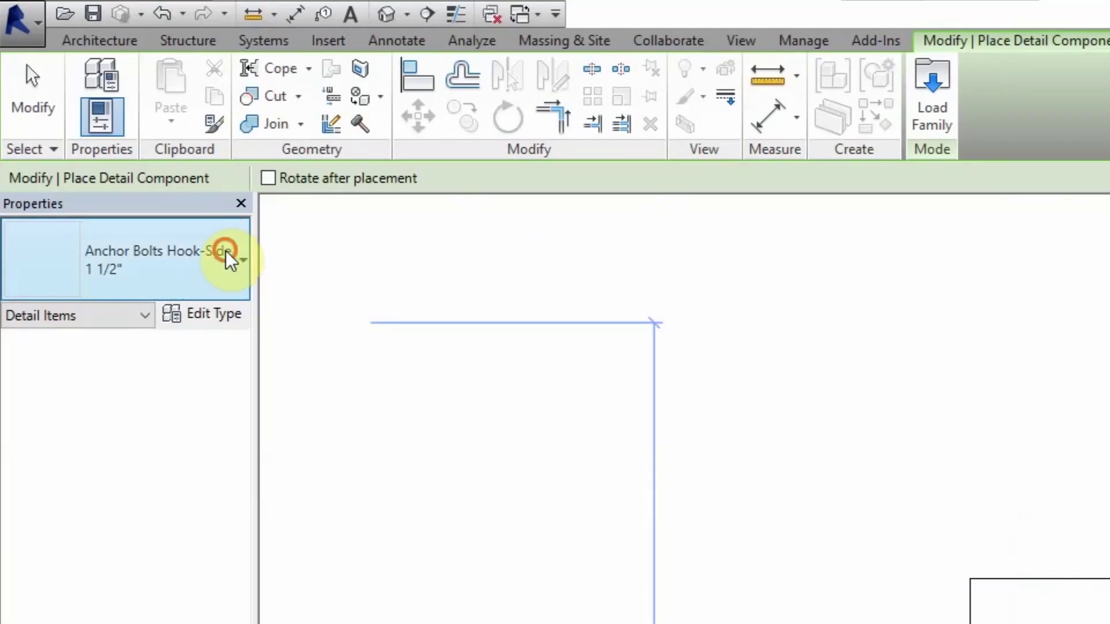
- Place a 3/8" hooked anchor bolt upright in the top of the wall core, with its threaded end projecting above the wall
{"action": "left_click", "coordinate": [230, 260]}
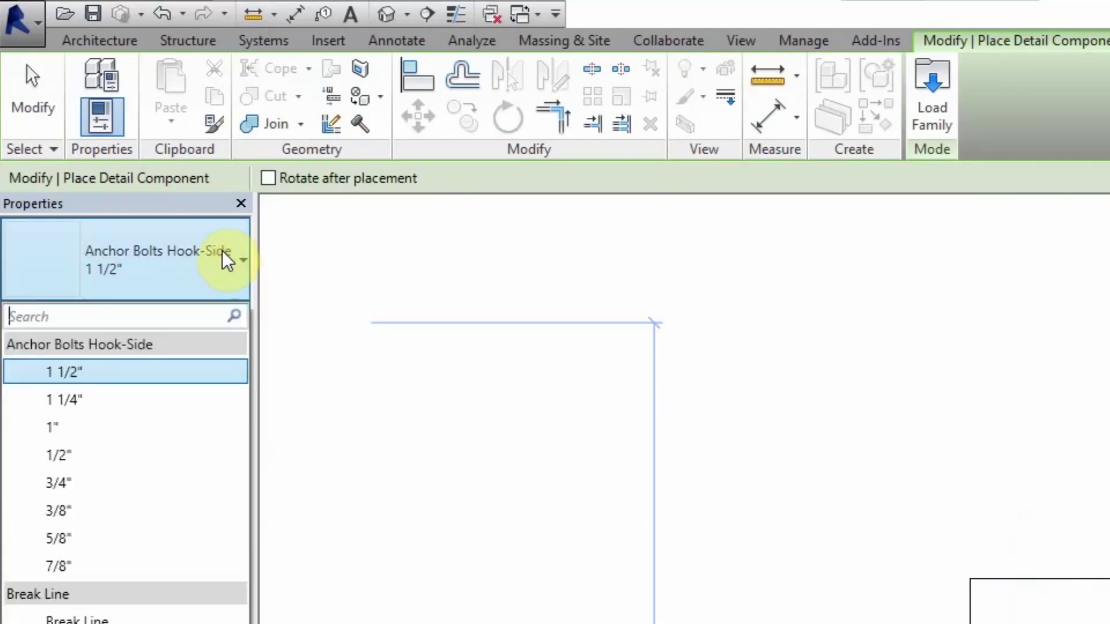
{"action": "left_click", "coordinate": [129, 514]}
{"action": "scroll", "coordinate": [518, 232], "scroll_direction": "up", "scroll_amount": 3}
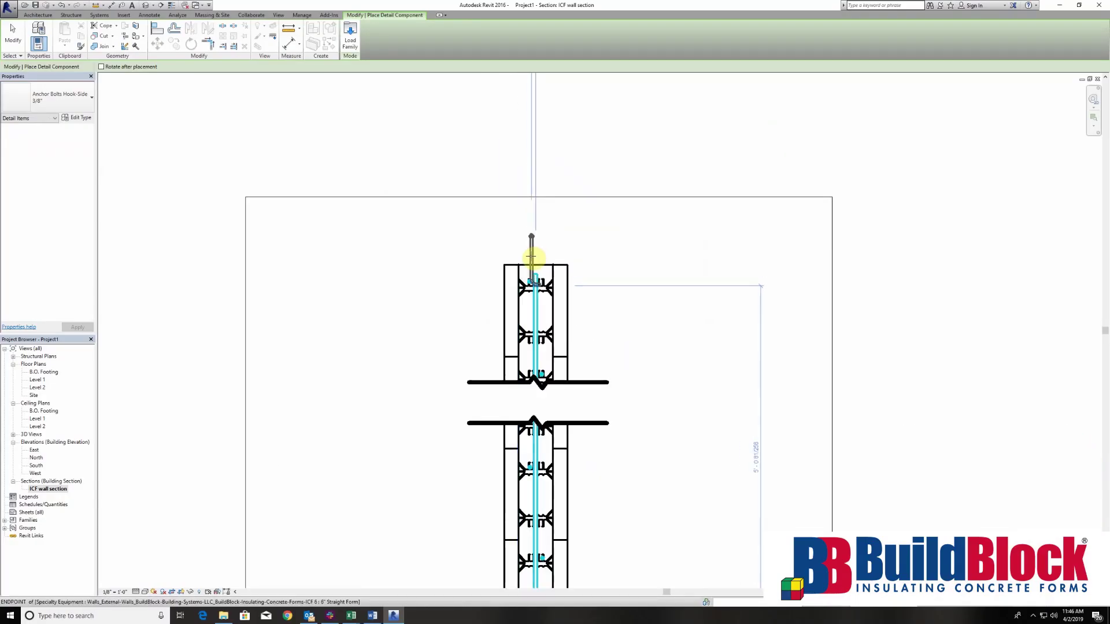
{"action": "key", "text": "space"}
{"action": "key", "text": "space"}
{"action": "key", "text": "space"}
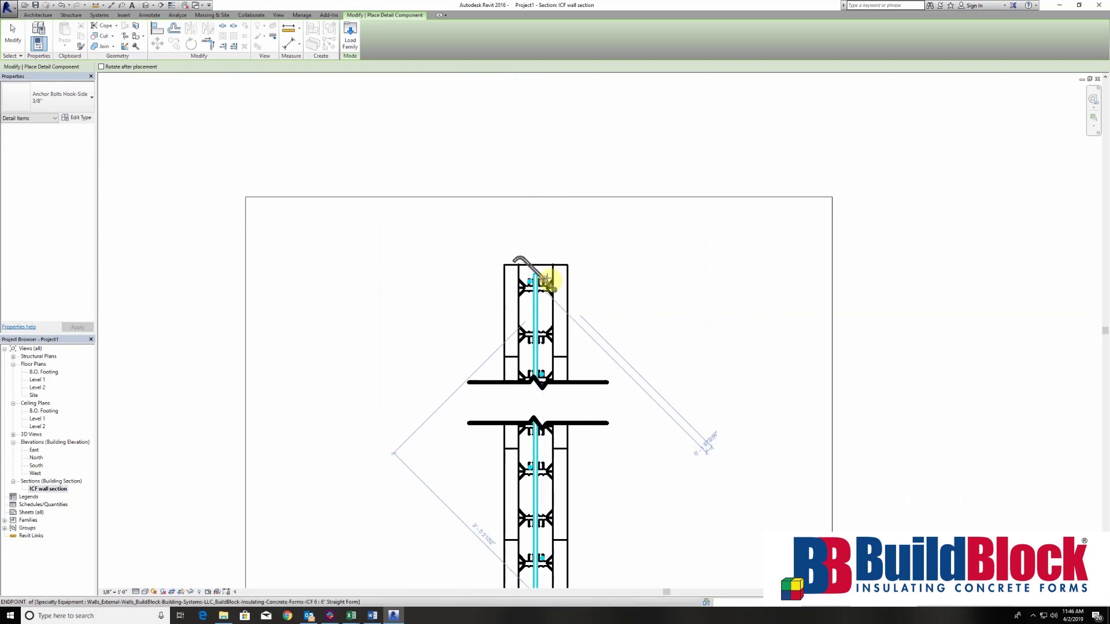
{"action": "key", "text": "space"}
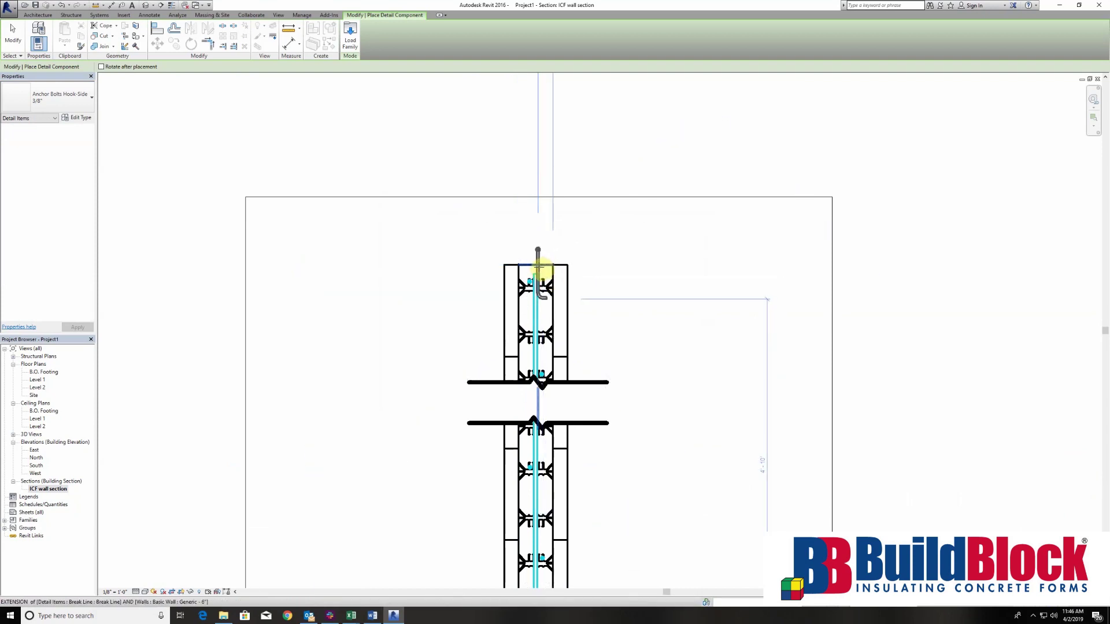
{"action": "left_click", "coordinate": [538, 270]}
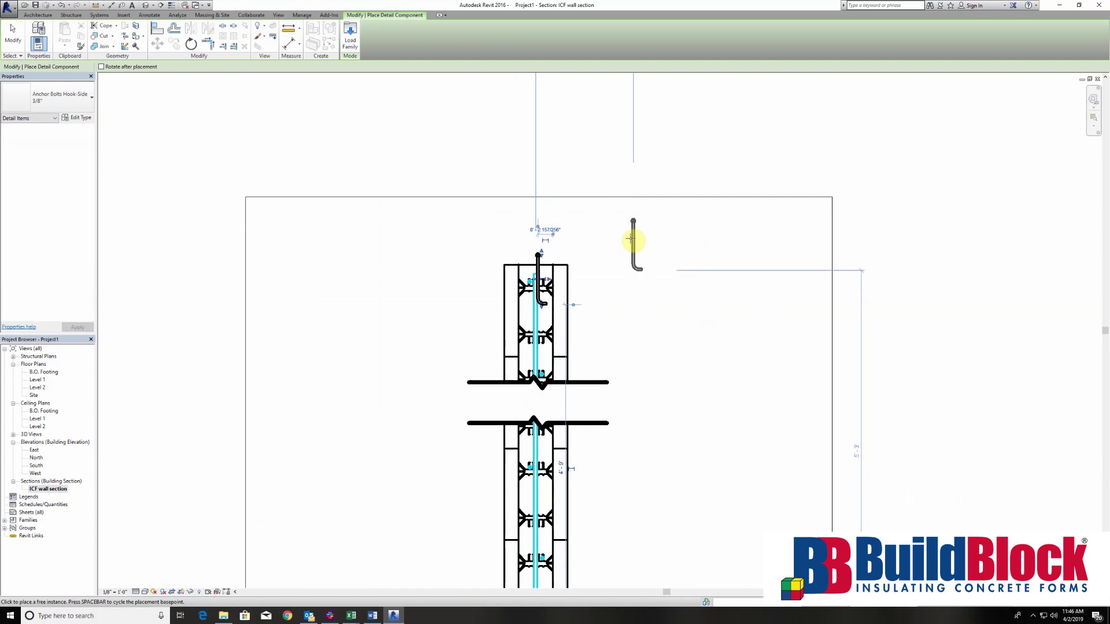
{"action": "key", "text": "Escape"}
{"action": "key", "text": "Escape"}
- Load the Nominal Cut Lumber-Section detail component from Detail Items, Div 06-Wood and Plastic, 061100-Wood Framing
{"action": "scroll", "coordinate": [631, 240], "scroll_direction": "up", "scroll_amount": 2}
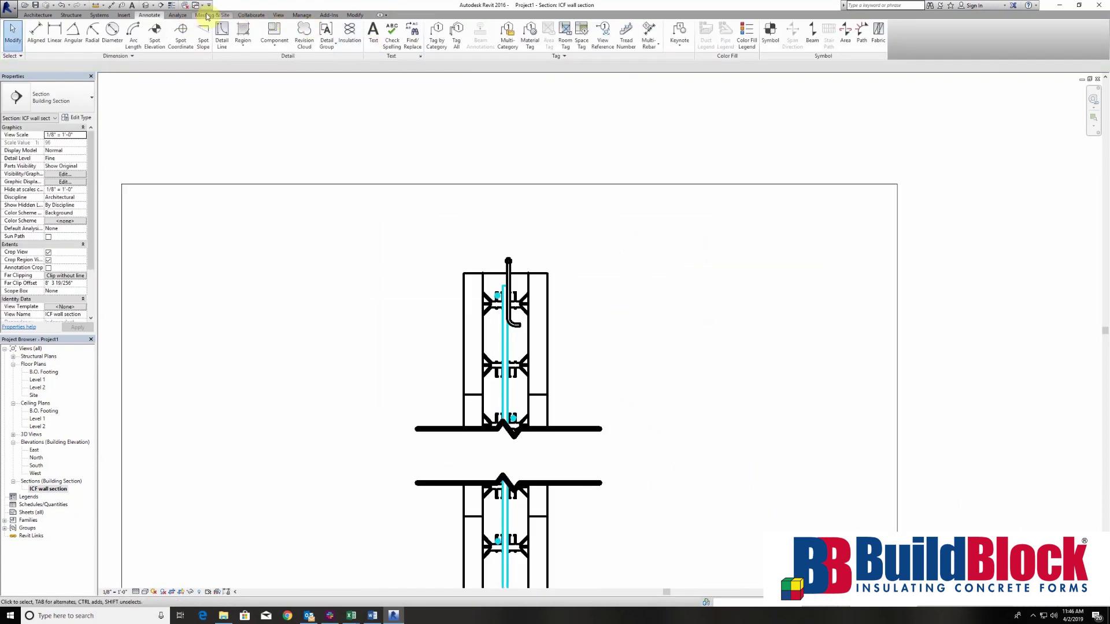
{"action": "left_click", "coordinate": [272, 32]}
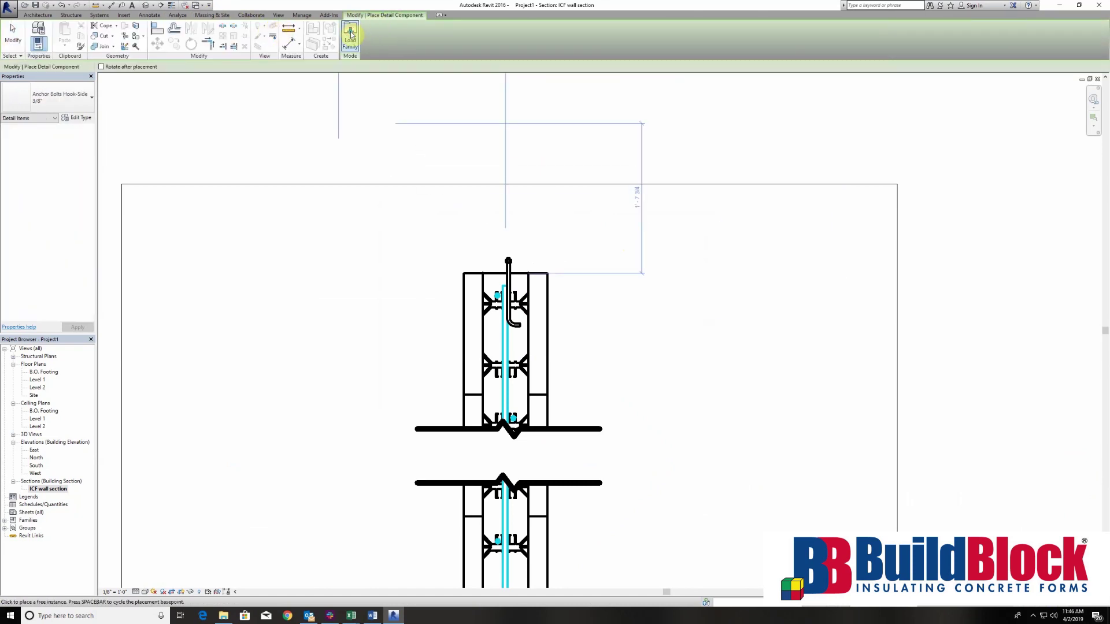
{"action": "left_click", "coordinate": [350, 34]}
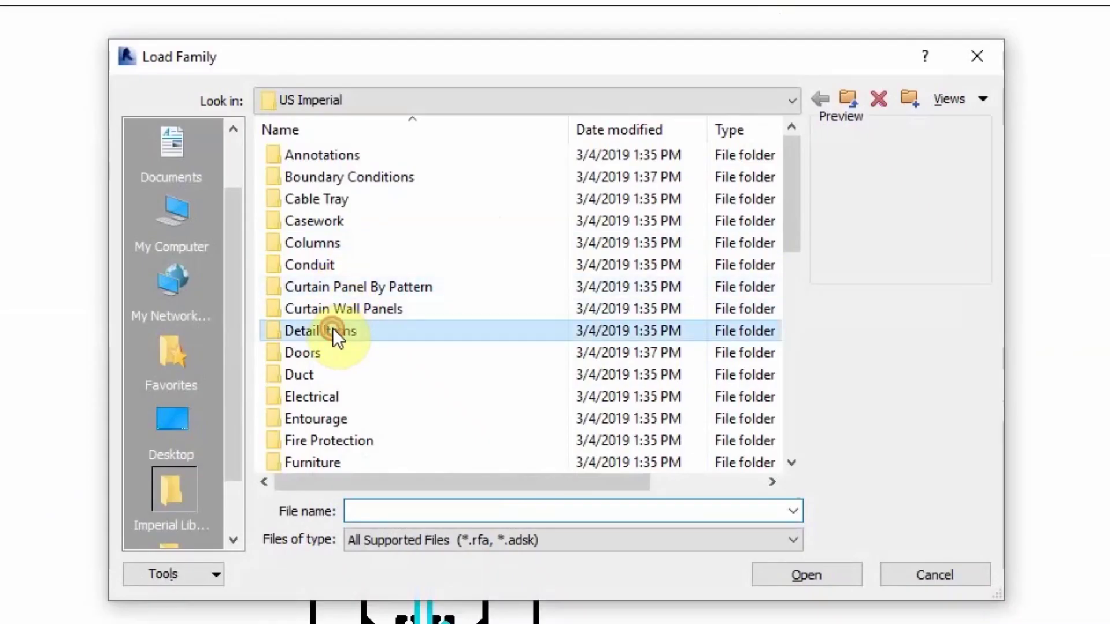
{"action": "double_click", "coordinate": [333, 329]}
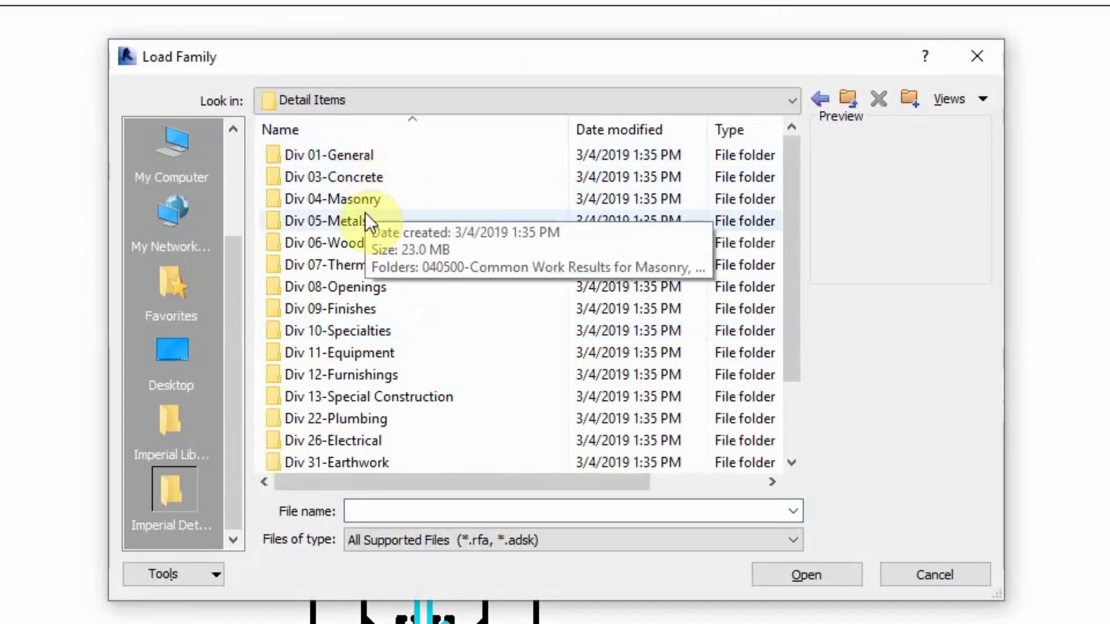
{"action": "double_click", "coordinate": [356, 242]}
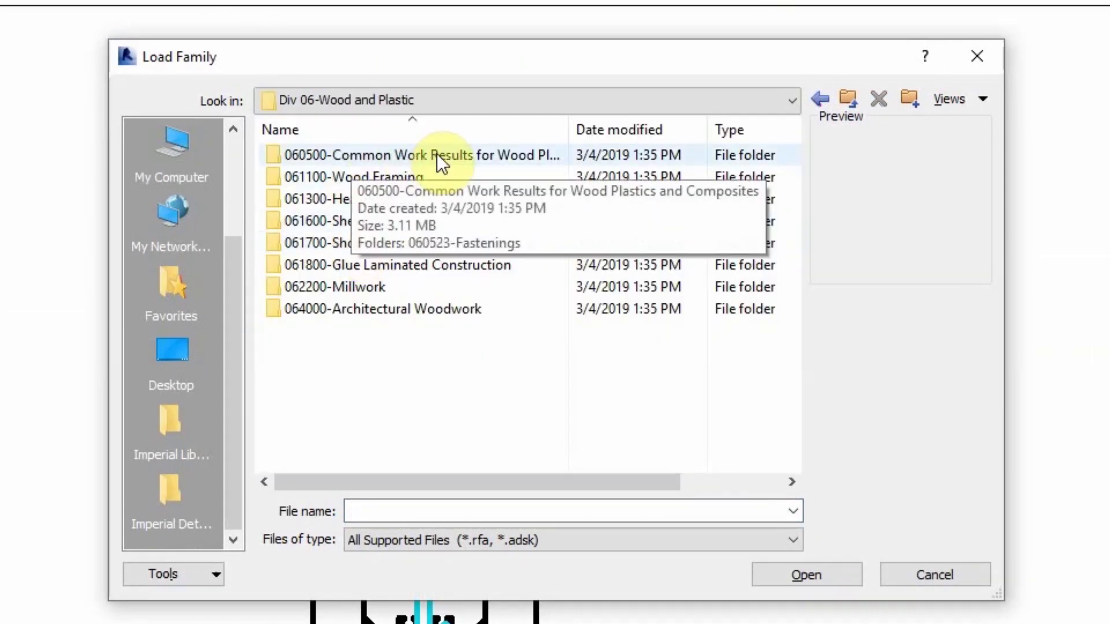
{"action": "double_click", "coordinate": [389, 177]}
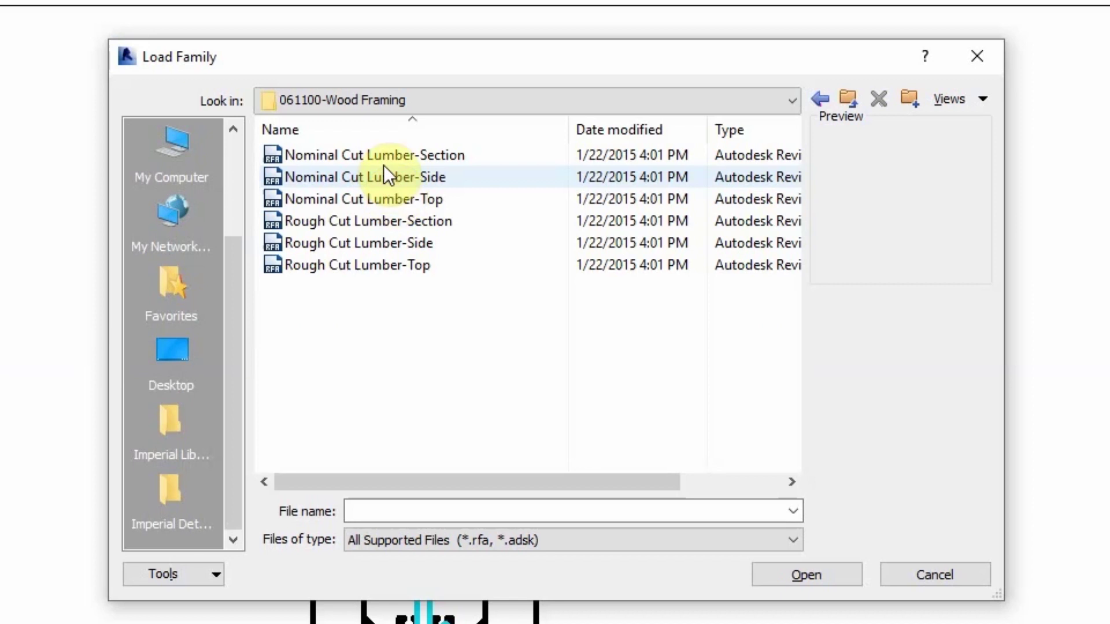
{"action": "left_click", "coordinate": [396, 159]}
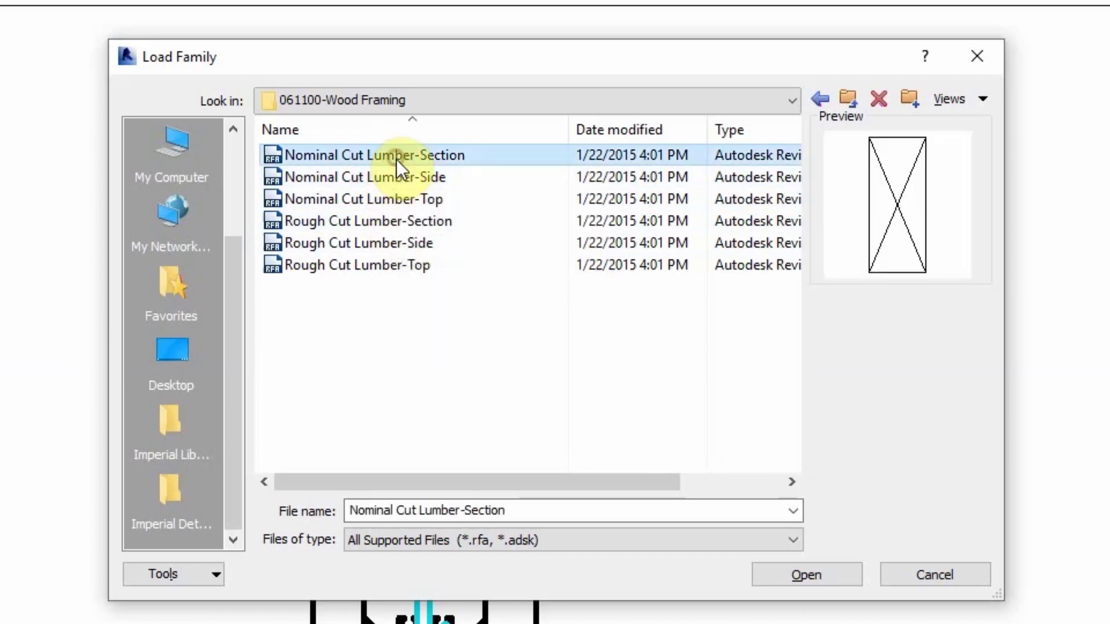
{"action": "left_click", "coordinate": [818, 574]}
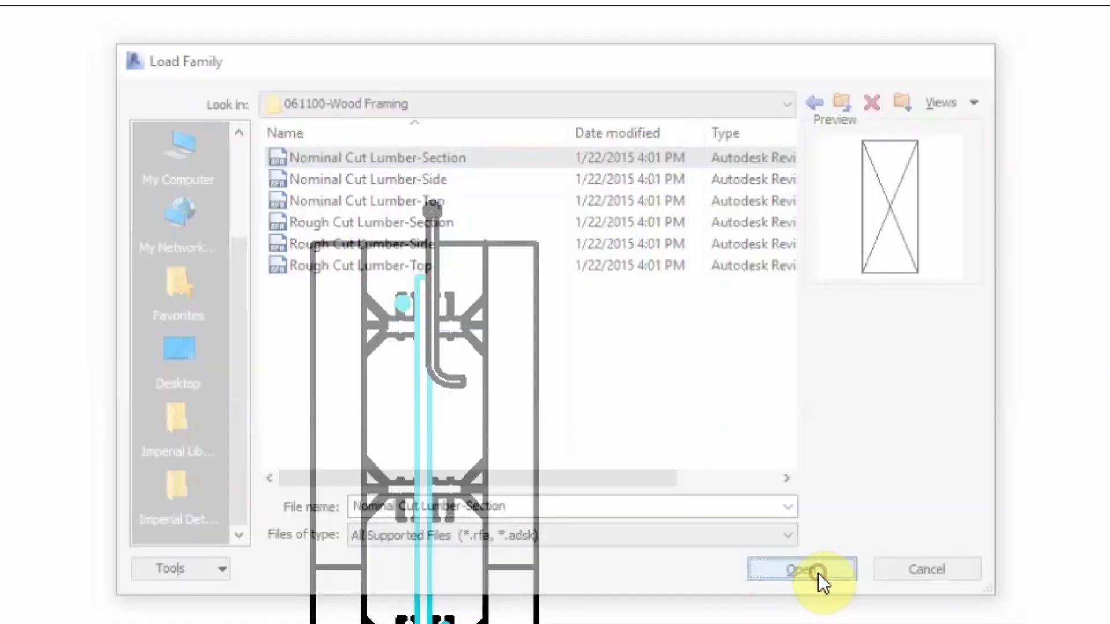
{"action": "left_click", "coordinate": [653, 456]}
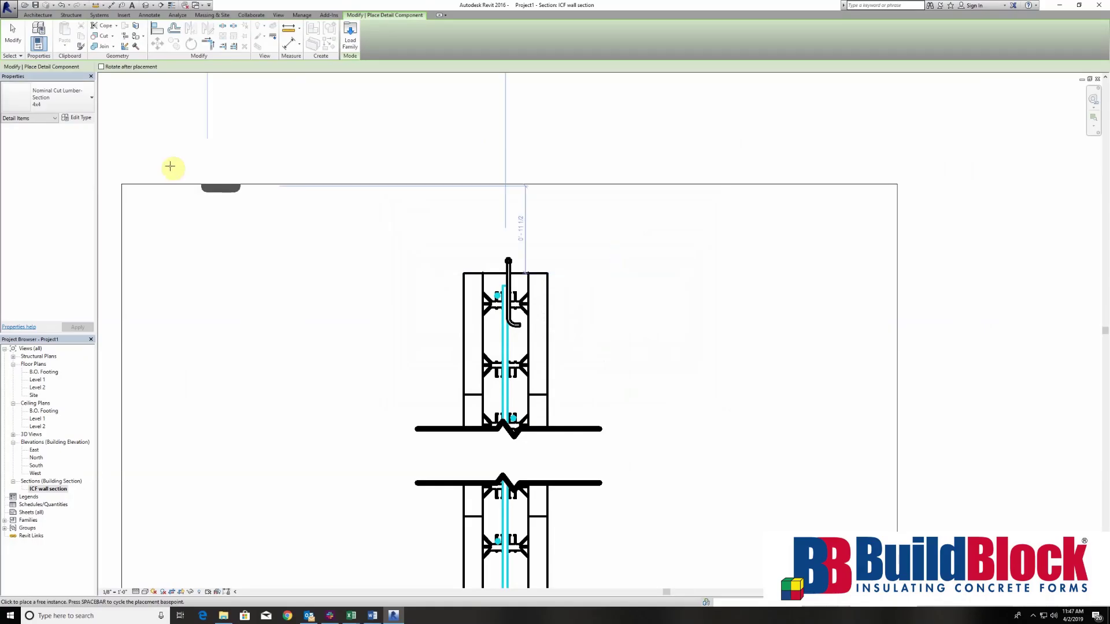
- Place a 2x12 nominal lumber section, rotated flat, across the top of the ICF wall as a sill plate
{"action": "left_click", "coordinate": [87, 104]}
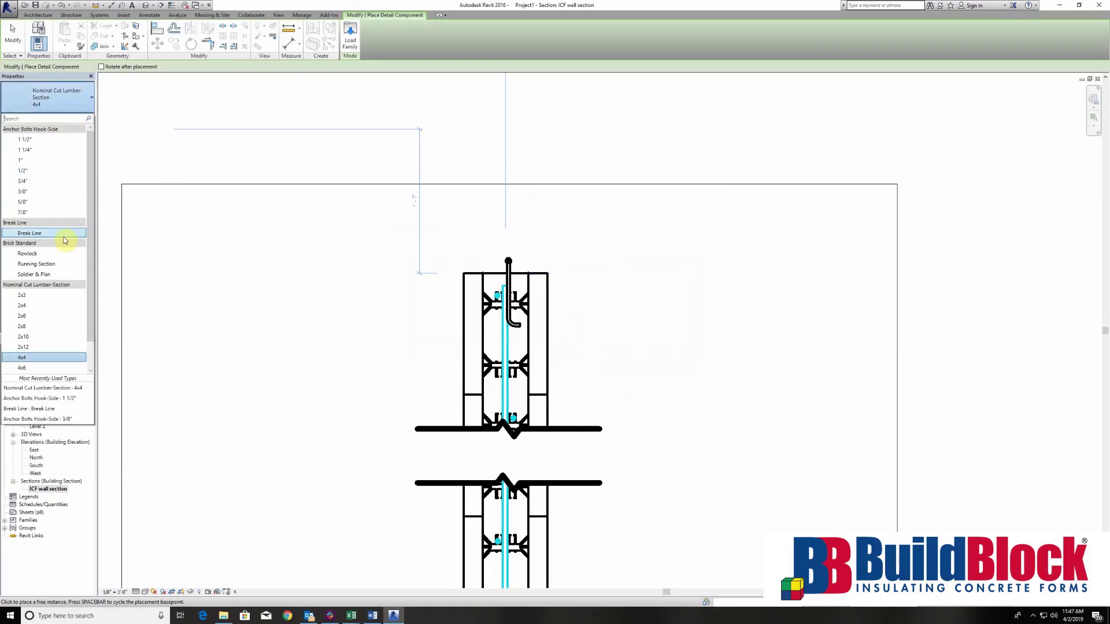
{"action": "left_click", "coordinate": [34, 347]}
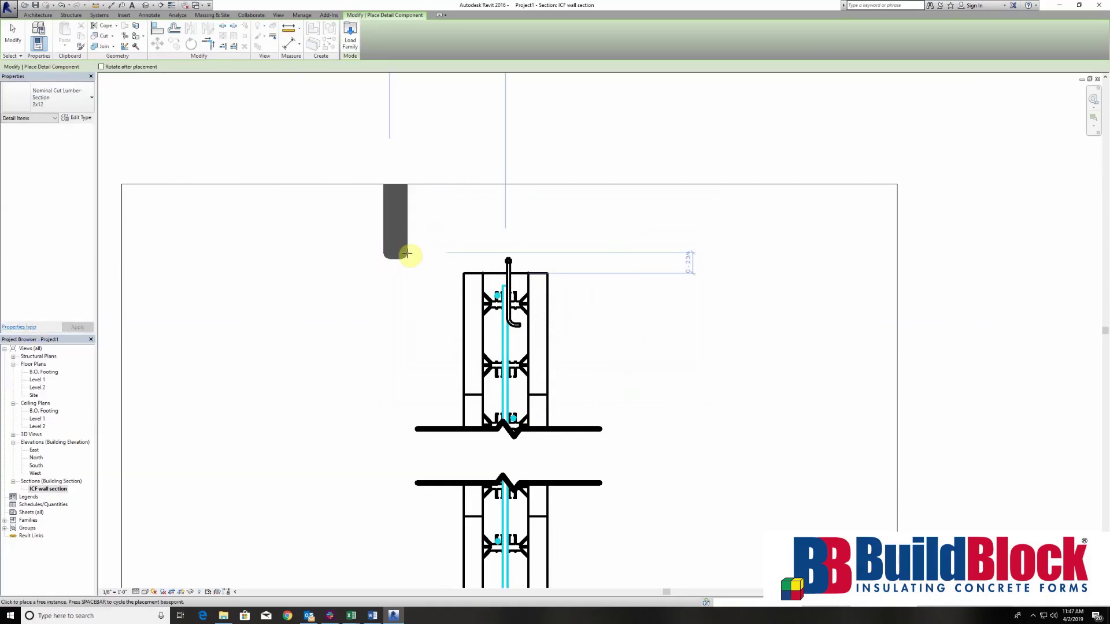
{"action": "key", "text": "space"}
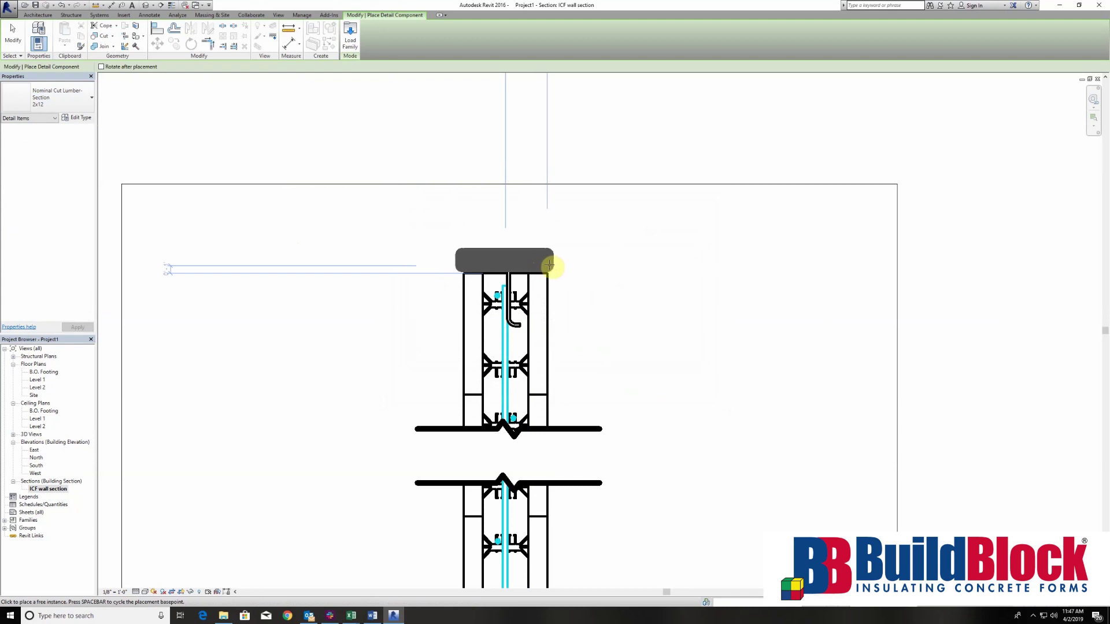
{"action": "left_click", "coordinate": [548, 266]}
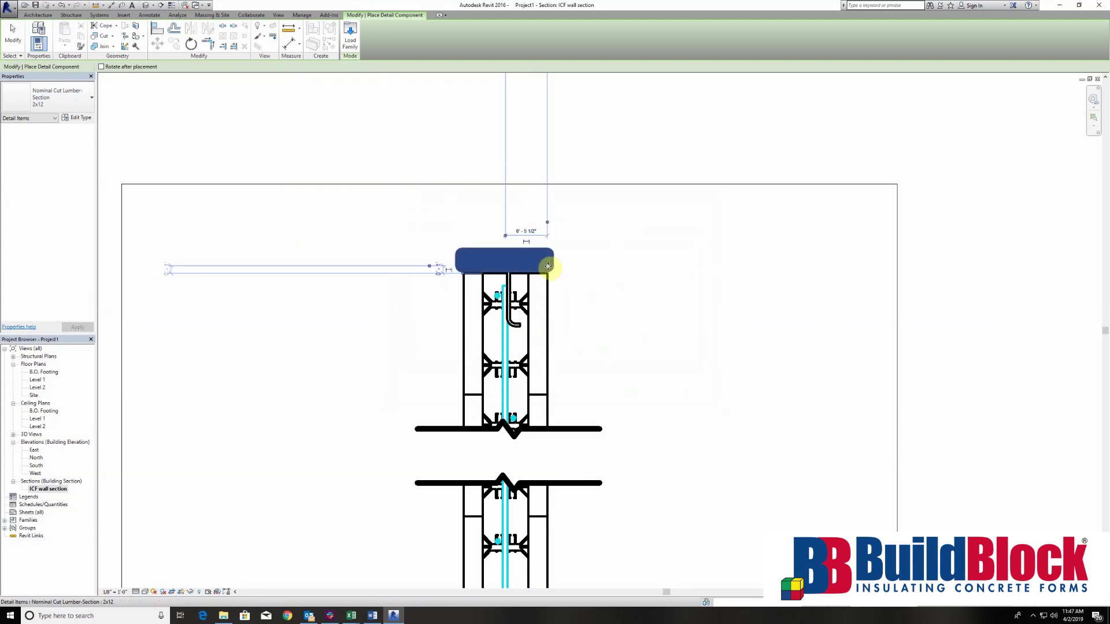
{"action": "key", "text": "Escape"}
- In Object Styles, set the projection line weight of the Detail Items Heavy Lines subcategory to 1
{"action": "scroll", "coordinate": [422, 310], "scroll_direction": "down", "scroll_amount": 3}
{"action": "left_click", "coordinate": [477, 289]}
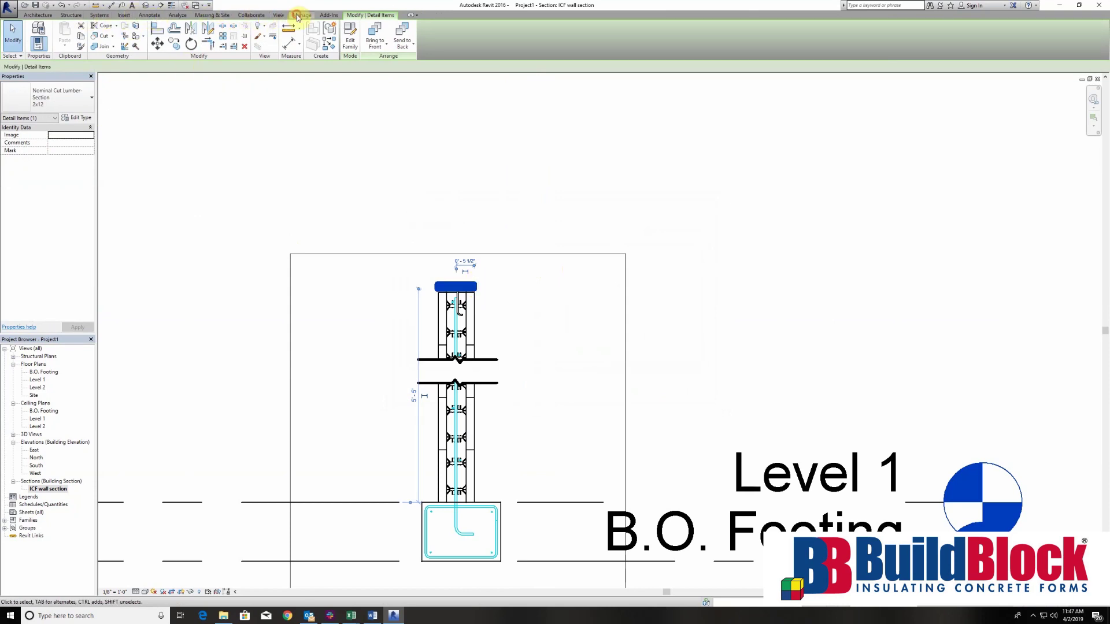
{"action": "left_click", "coordinate": [302, 15]}
{"action": "left_click", "coordinate": [60, 31]}
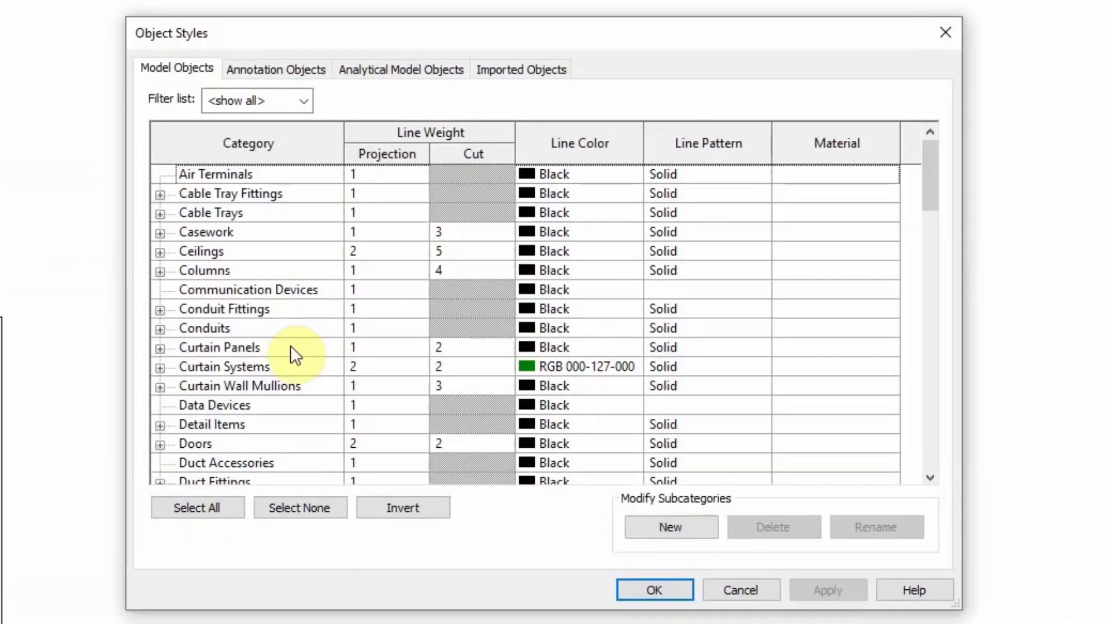
{"action": "left_click", "coordinate": [160, 426]}
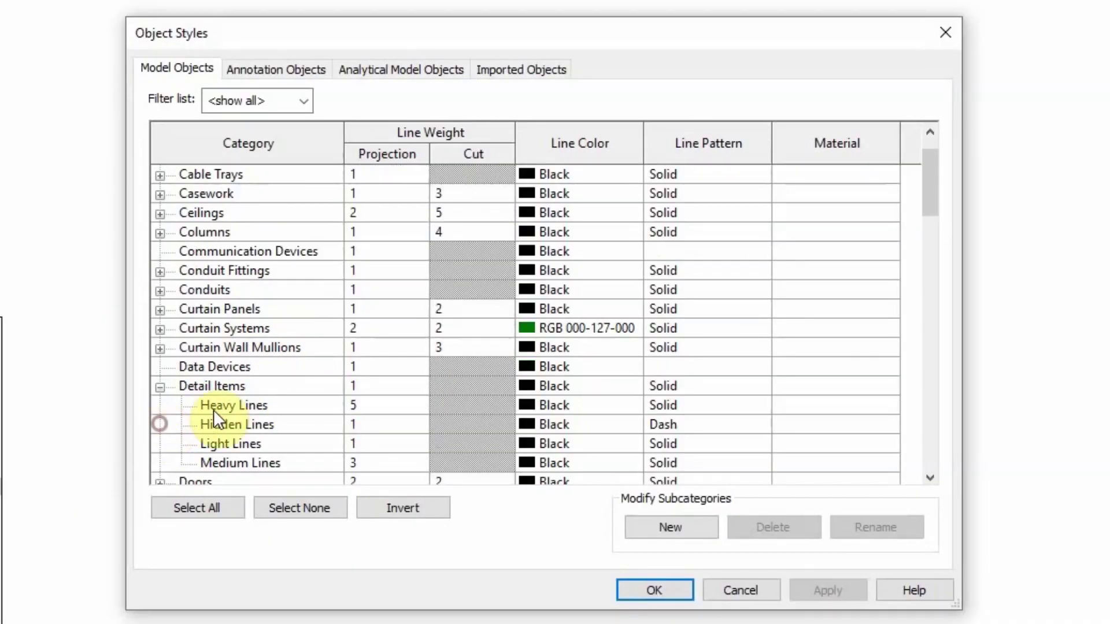
{"action": "left_click", "coordinate": [294, 368]}
{"action": "left_click", "coordinate": [406, 367]}
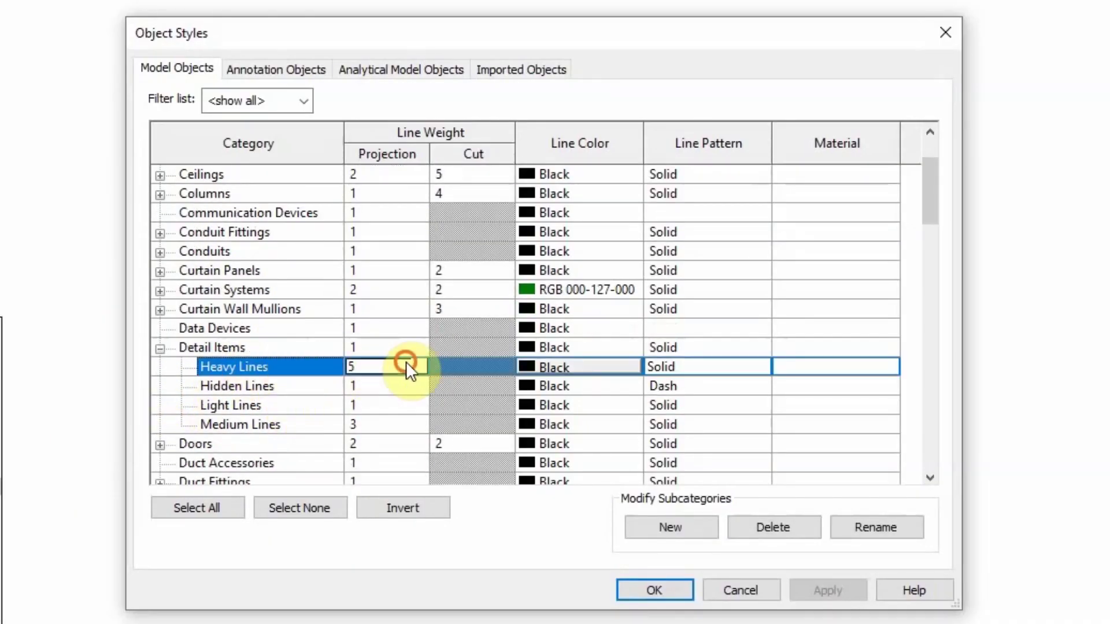
{"action": "left_click", "coordinate": [418, 368]}
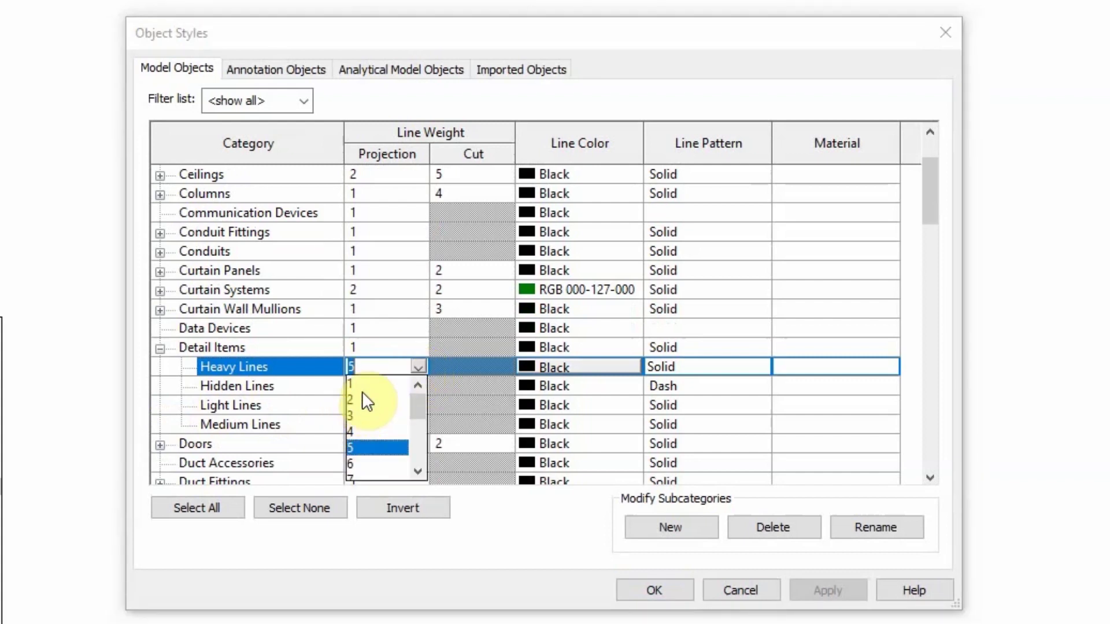
{"action": "left_click", "coordinate": [360, 381]}
{"action": "left_click", "coordinate": [818, 582]}
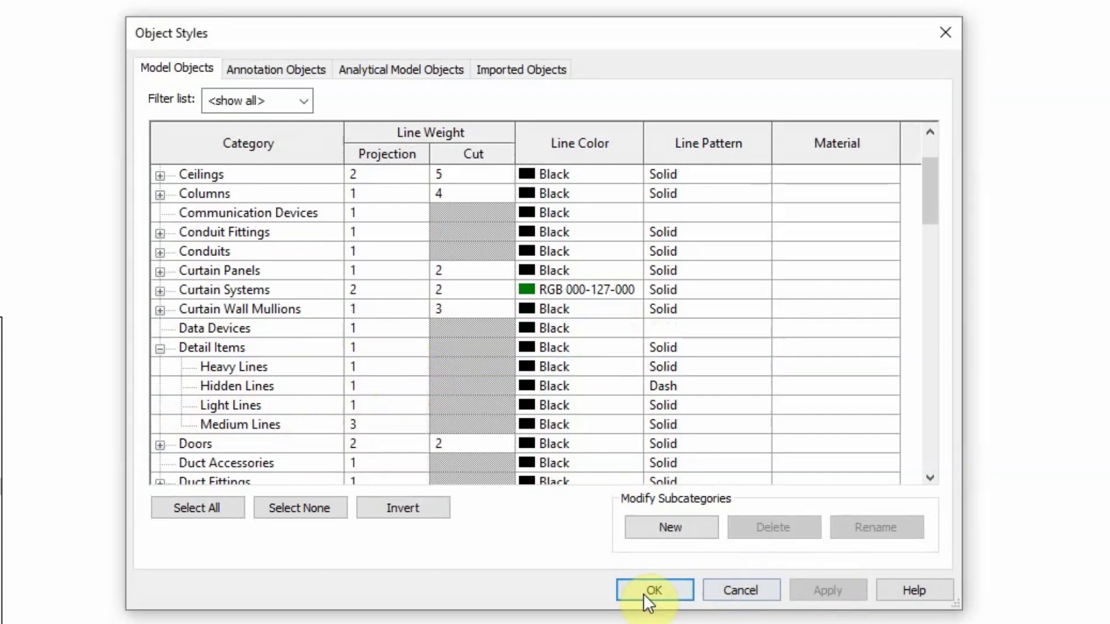
{"action": "left_click", "coordinate": [643, 594]}
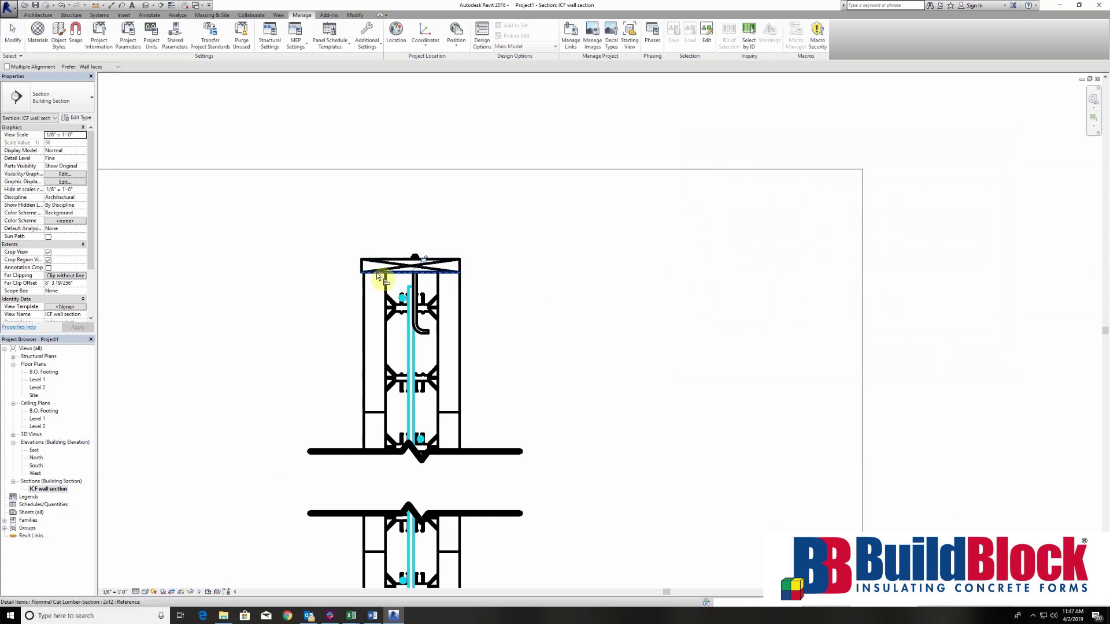
- Move the hooked anchor bolt slightly upward so its nut sits on top of the 2x12 plate
{"action": "key", "text": "Escape"}
{"action": "left_click", "coordinate": [413, 281]}
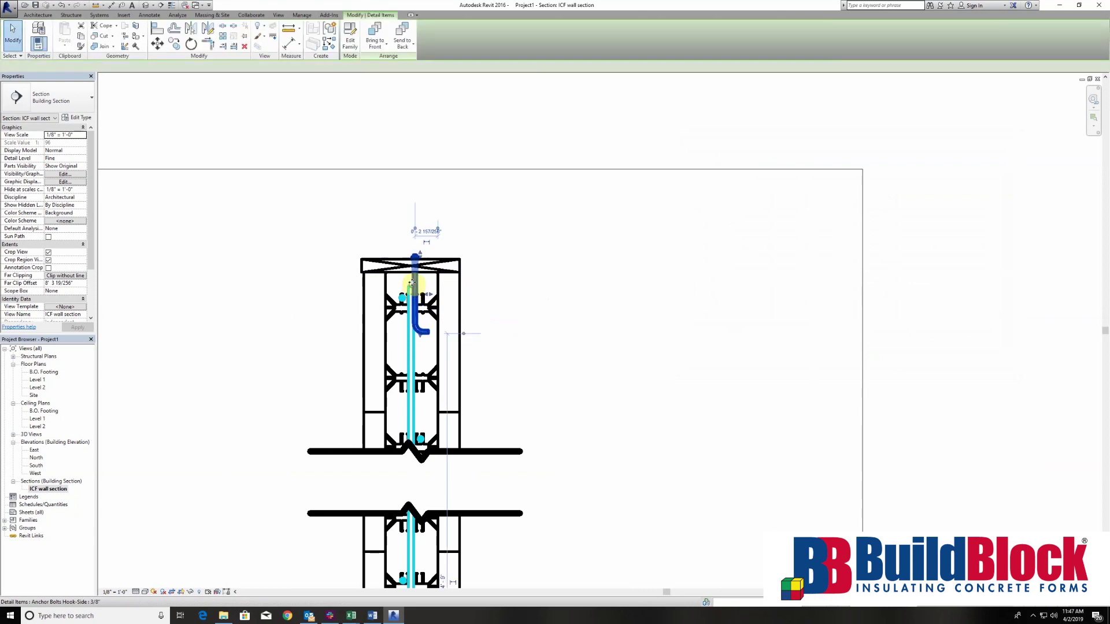
{"action": "left_click_drag", "start_coordinate": [412, 278], "coordinate": [412, 284]}
{"action": "left_click", "coordinate": [570, 304]}
- Start a text note in 1/4" Arial to the right of the wall's top, inside the crop region
{"action": "scroll", "coordinate": [596, 335], "scroll_direction": "down", "scroll_amount": 3}
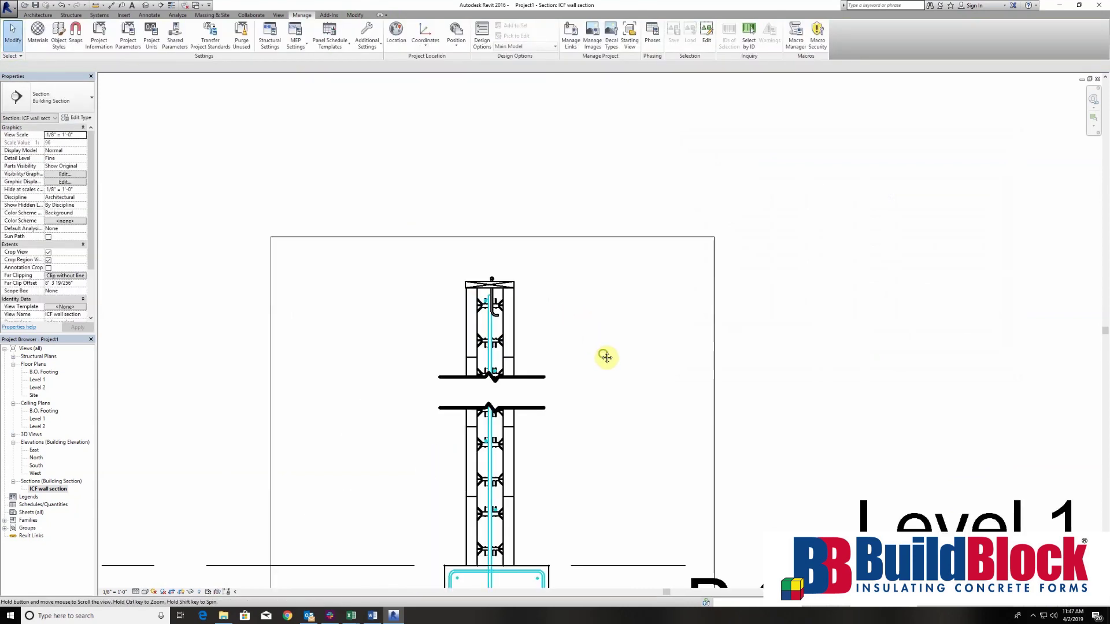
{"action": "scroll", "coordinate": [584, 286], "scroll_direction": "down", "scroll_amount": 2}
{"action": "scroll", "coordinate": [621, 327], "scroll_direction": "down", "scroll_amount": 4}
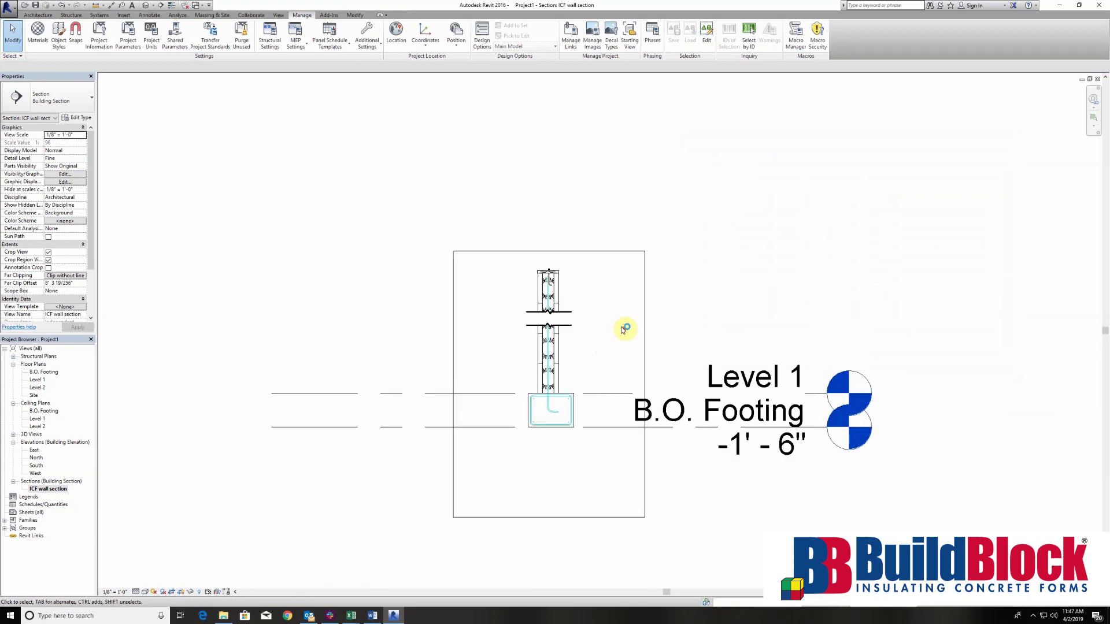
{"action": "scroll", "coordinate": [599, 329], "scroll_direction": "up", "scroll_amount": 3}
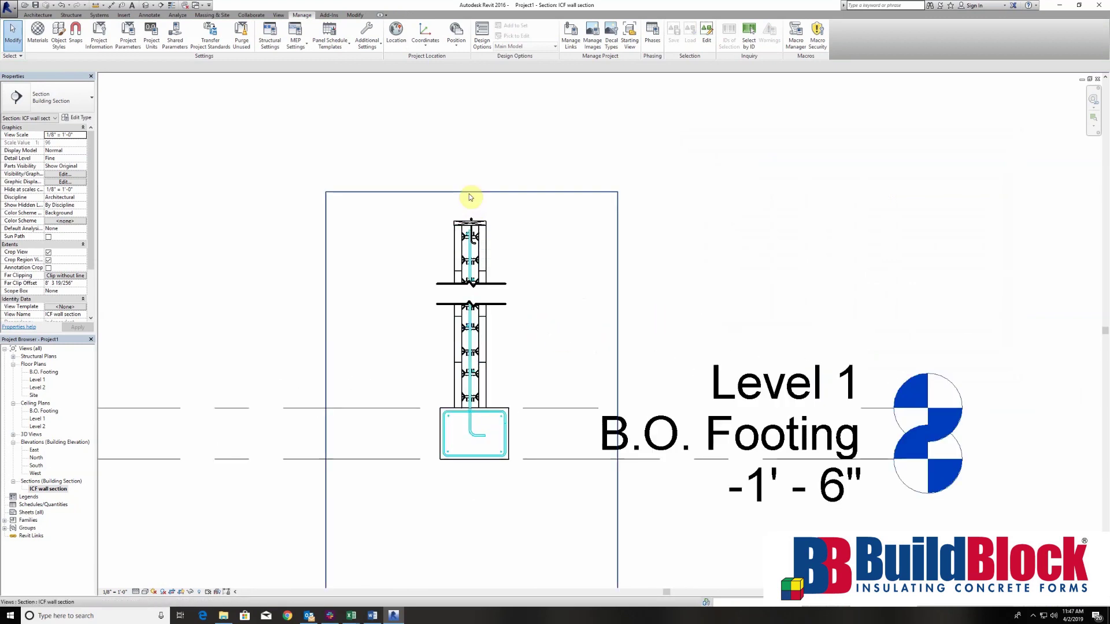
{"action": "left_click", "coordinate": [146, 16]}
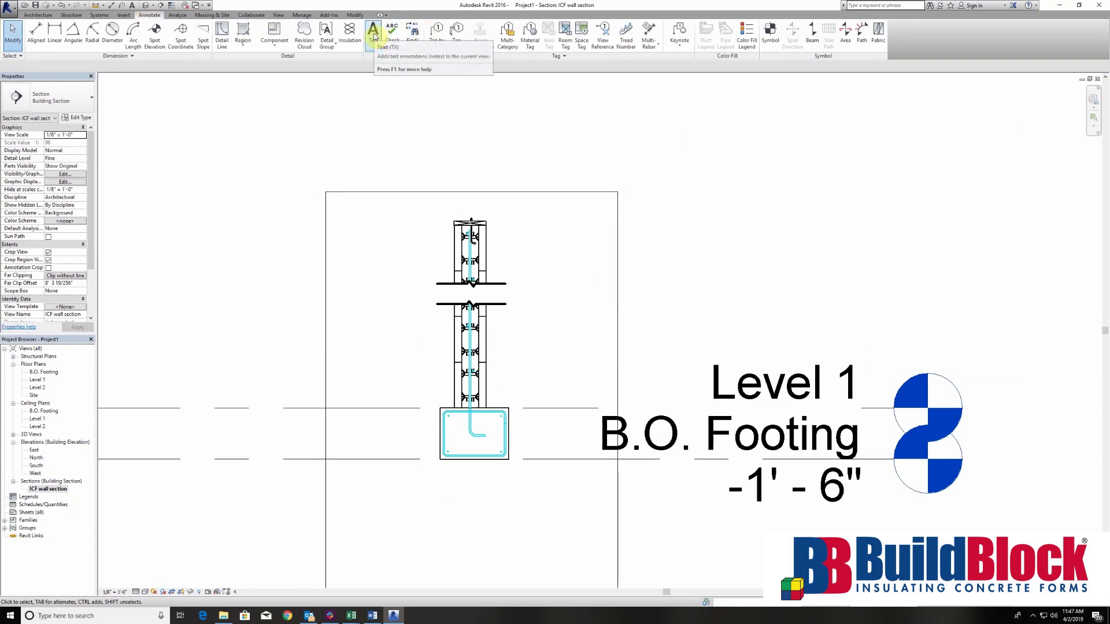
{"action": "left_click", "coordinate": [374, 36]}
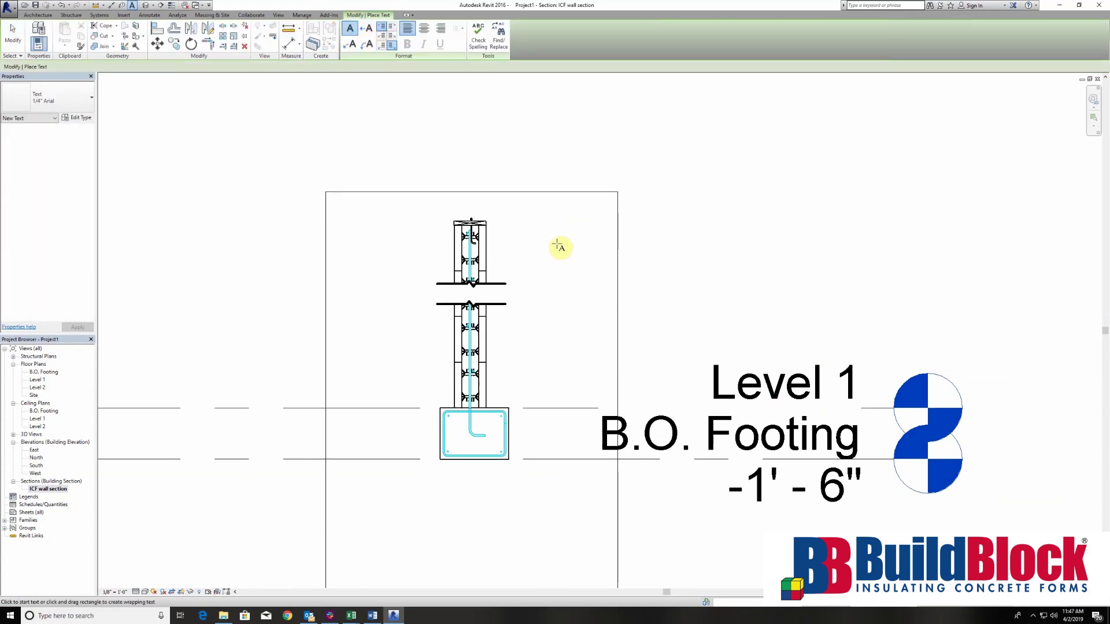
{"action": "left_click", "coordinate": [554, 222]}
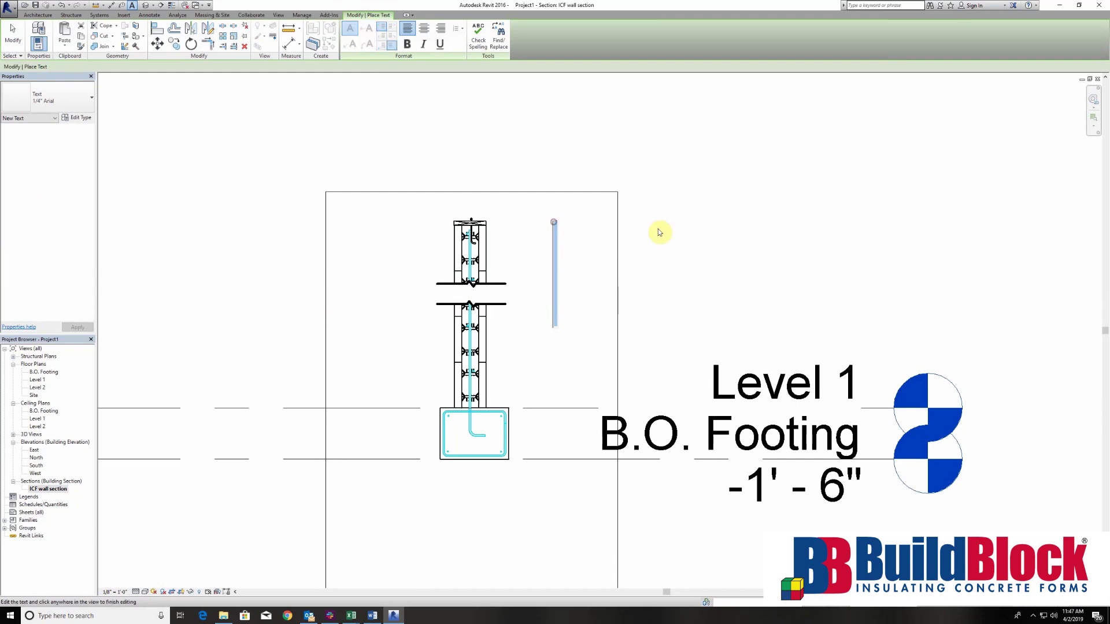